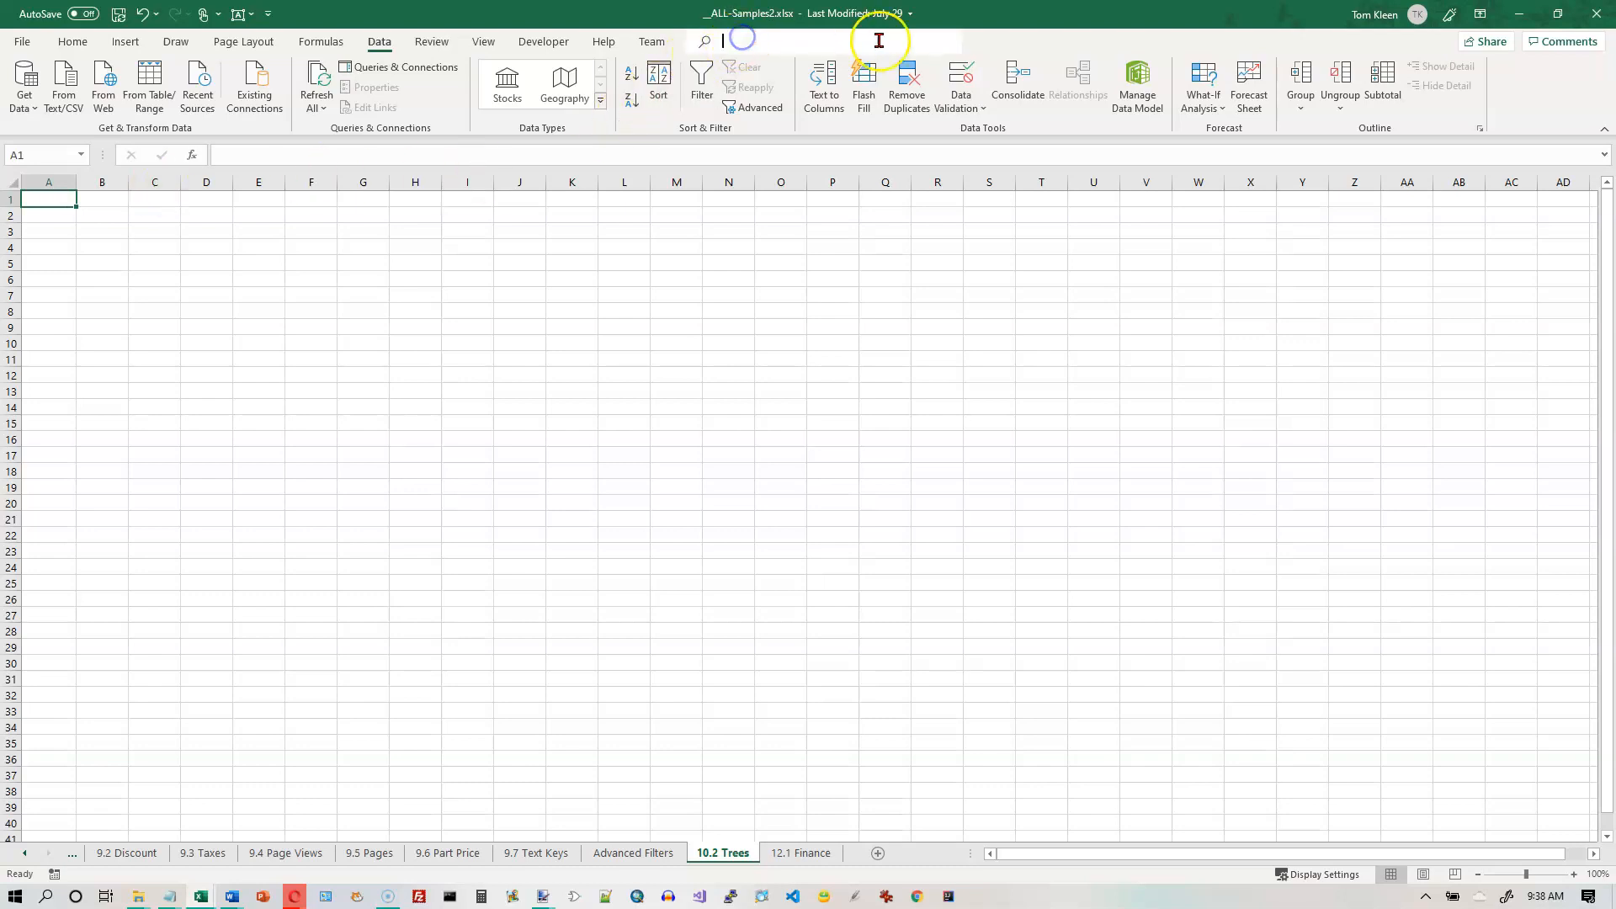
Step: Search for help on "dsum" and open the DSUM function article
left_click(878, 44)
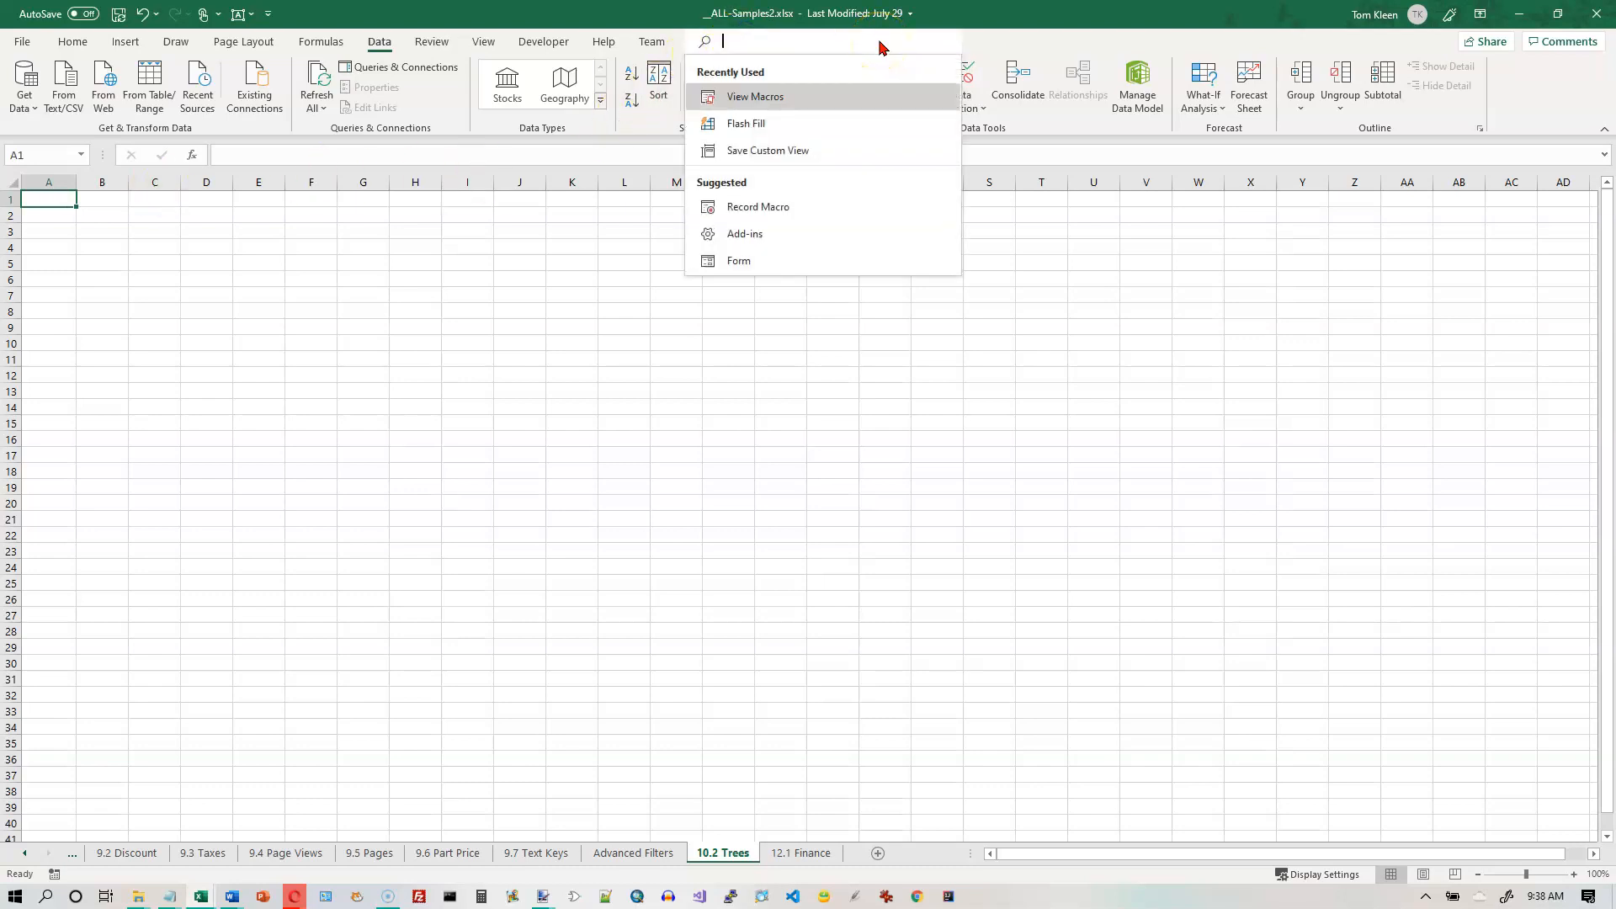
type("dsum")
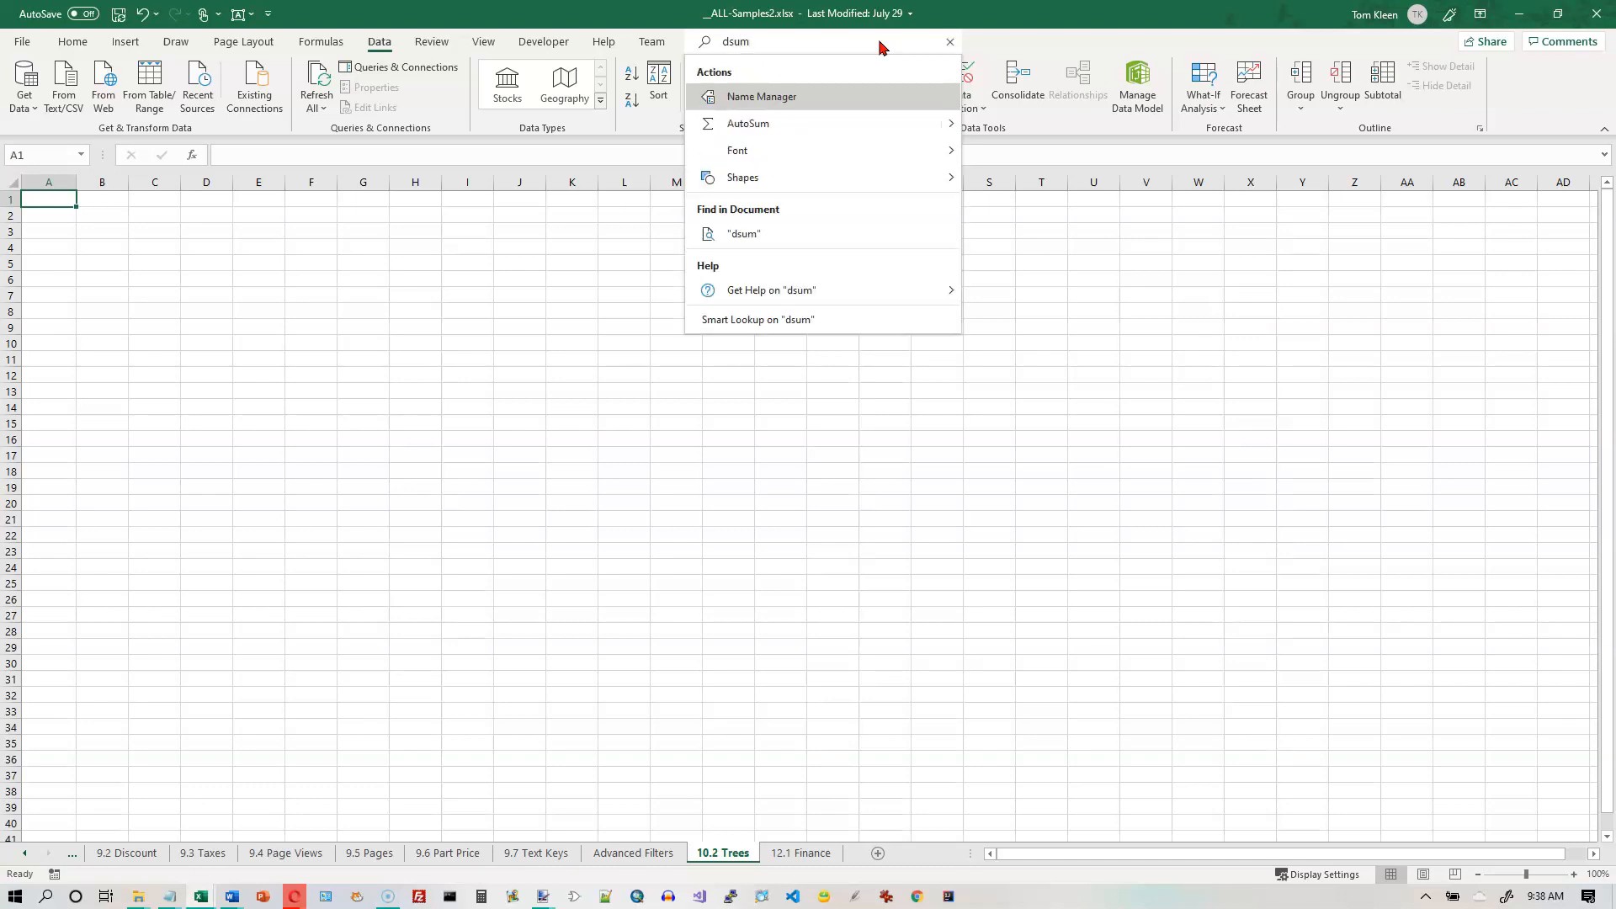
mouse_move(766, 289)
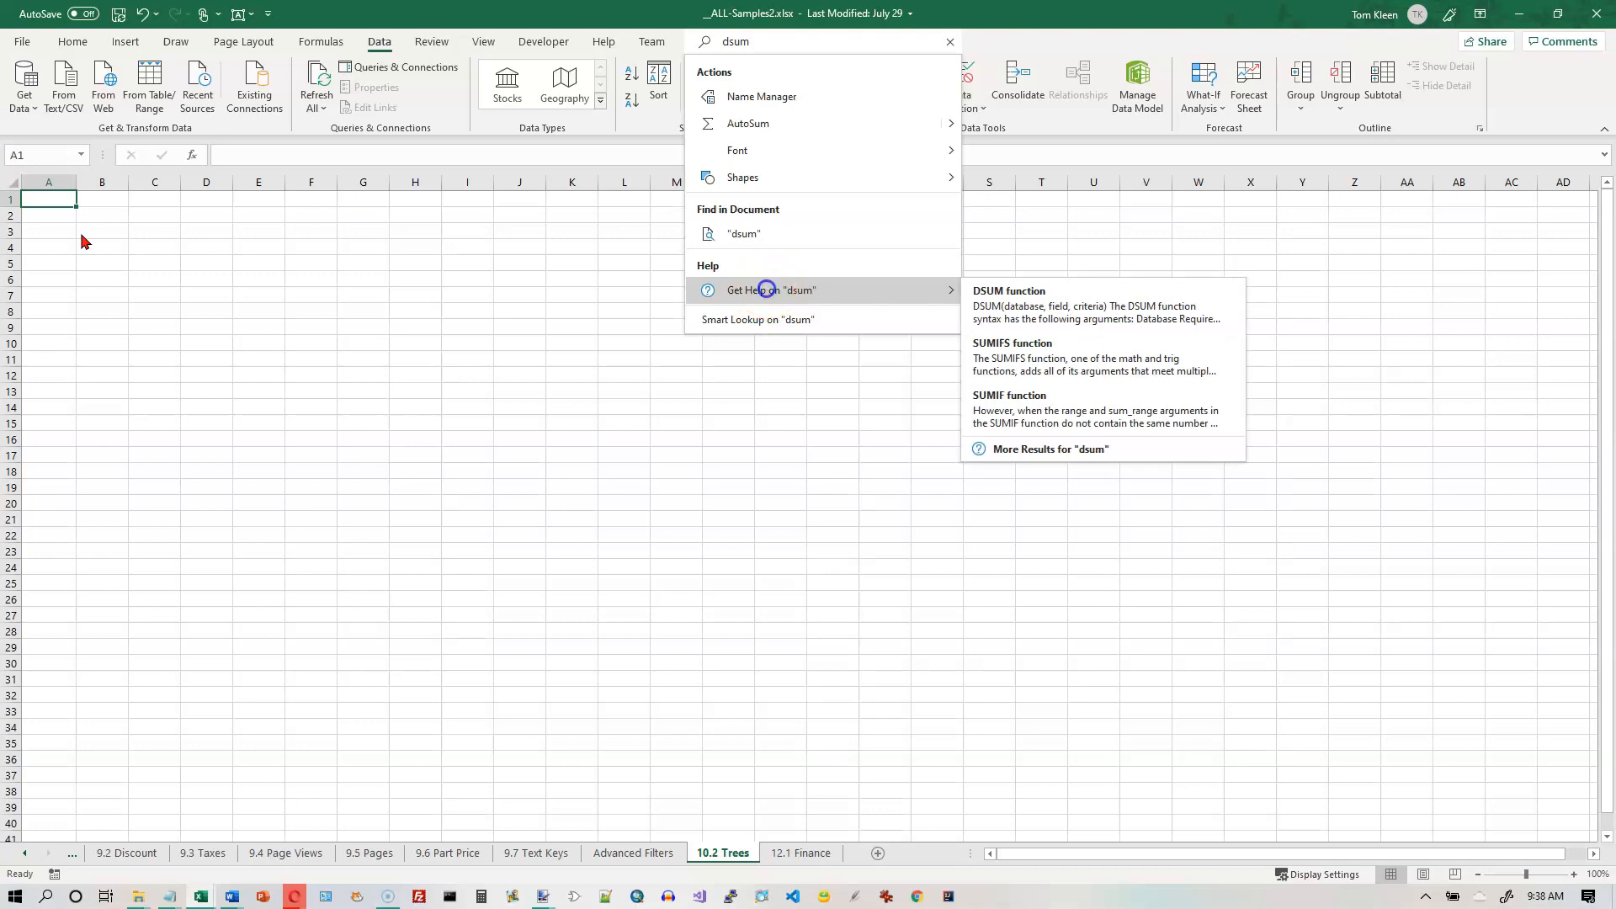
left_click(1012, 306)
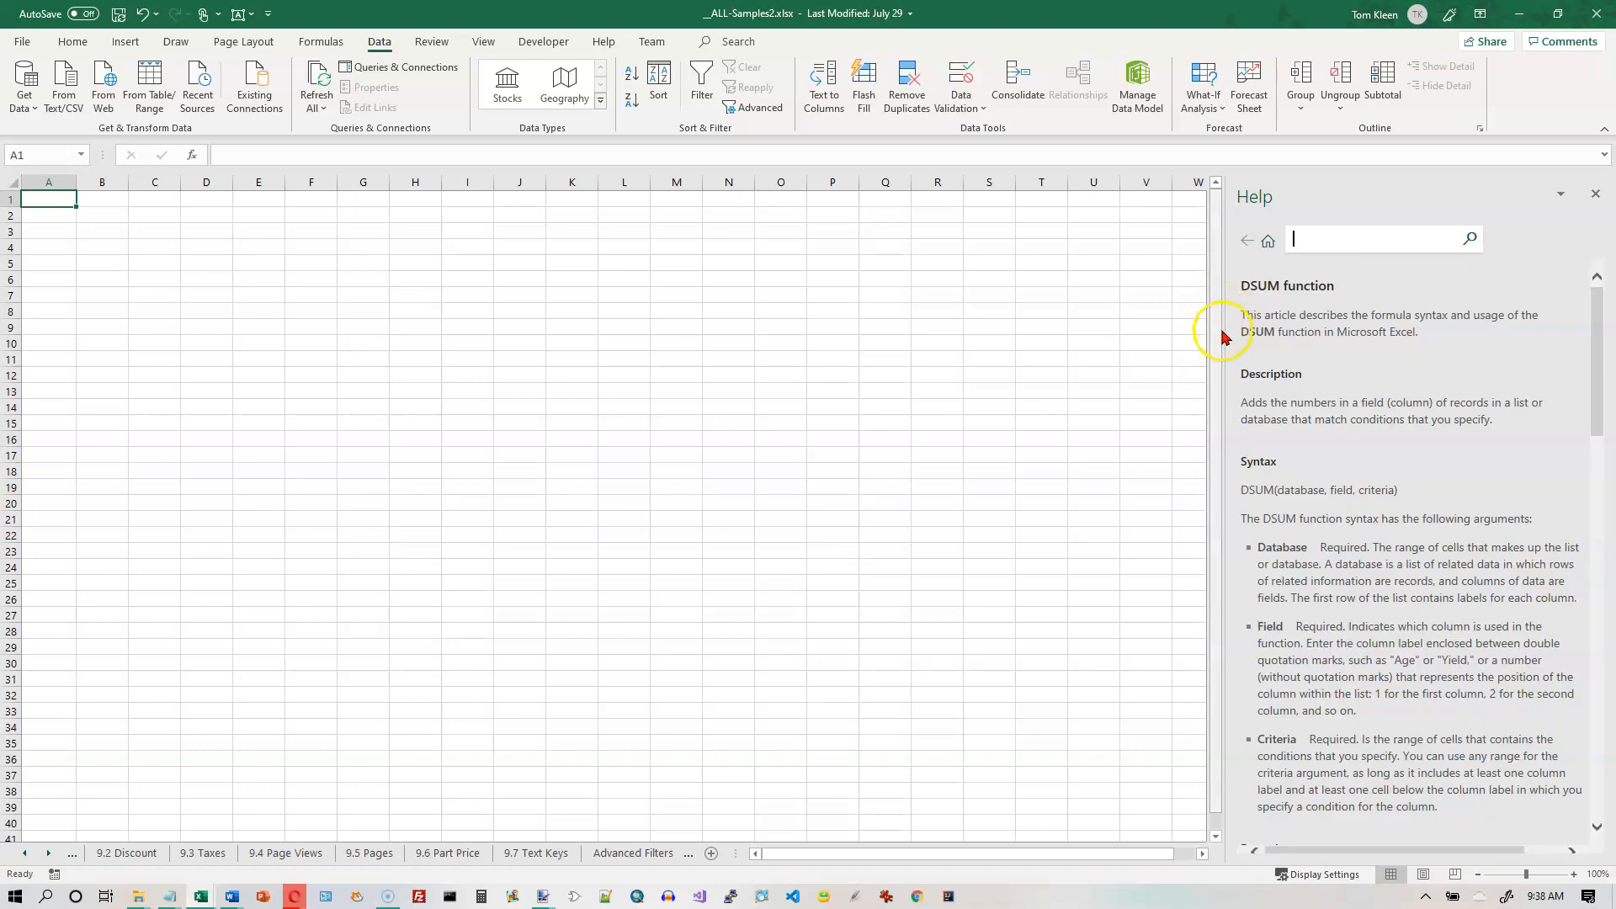
Step: Copy the article's example criteria and tree data into the 10.2 Trees sheet starting at A1, and close the help
left_click_drag(1225, 353, 947, 385)
scroll(1309, 433, "down", 5)
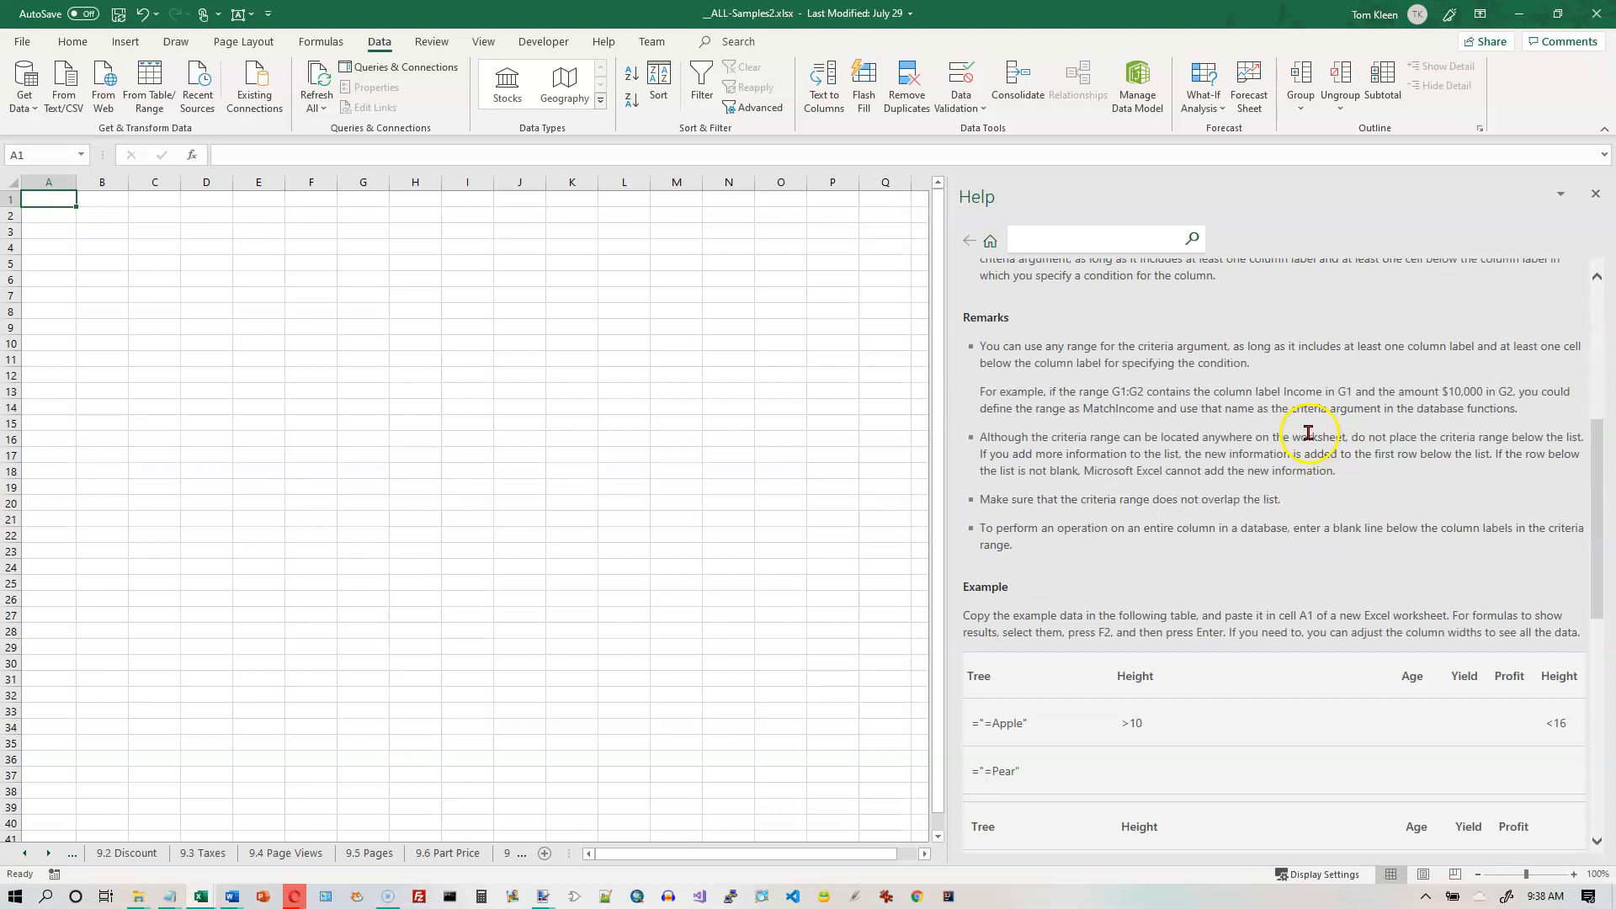
scroll(1308, 433, "down", 5)
scroll(1309, 433, "up", 2)
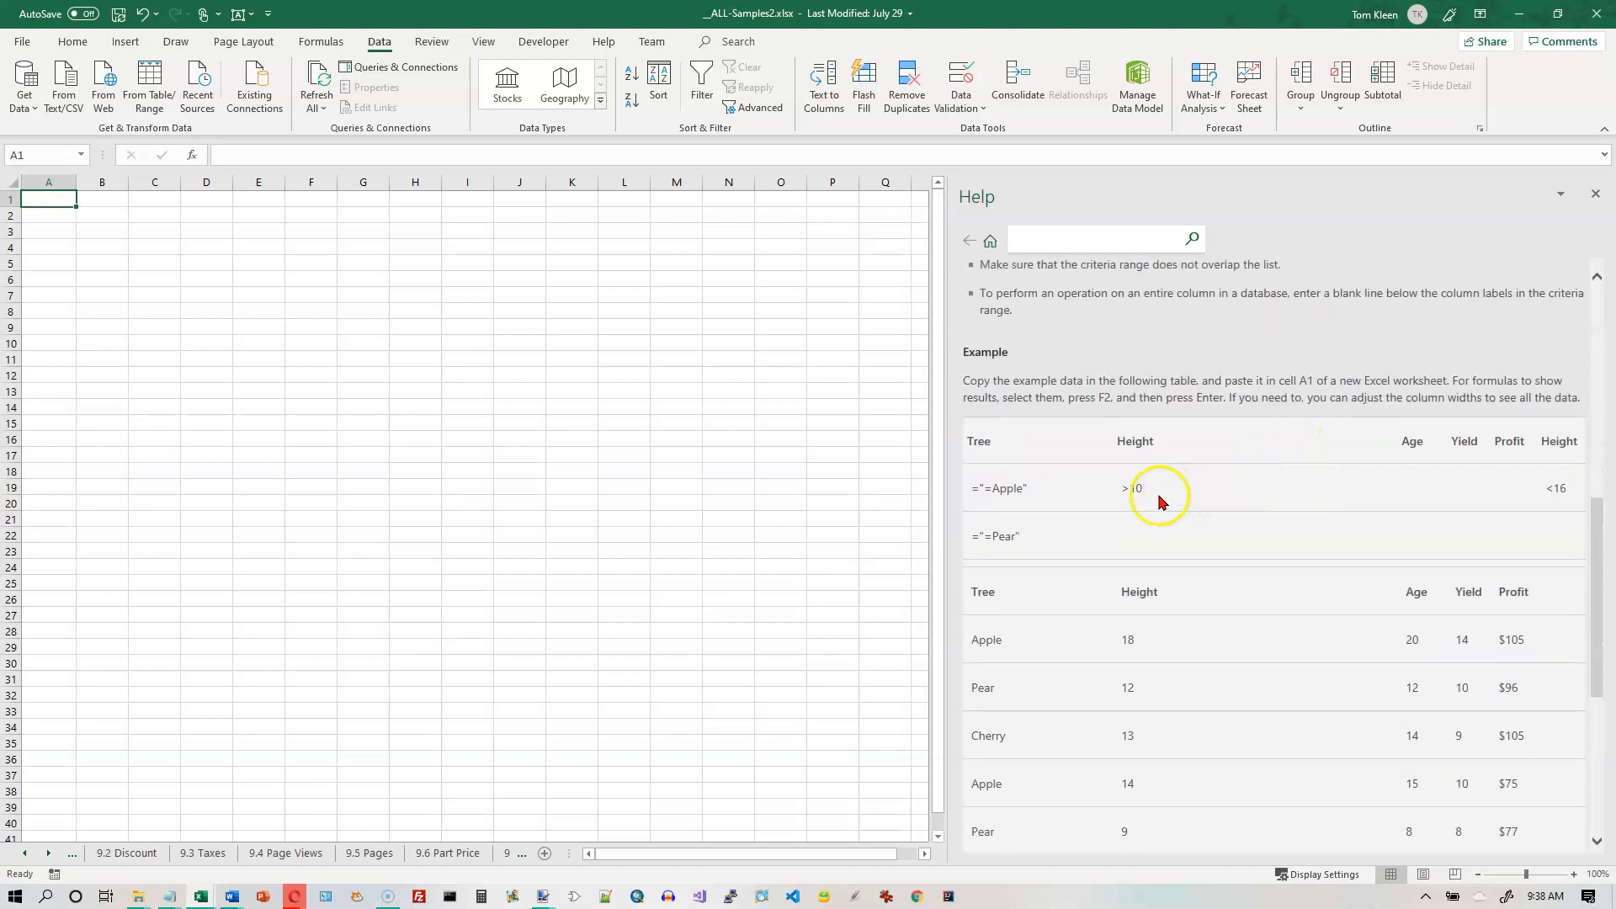
left_click_drag(966, 446, 1529, 721)
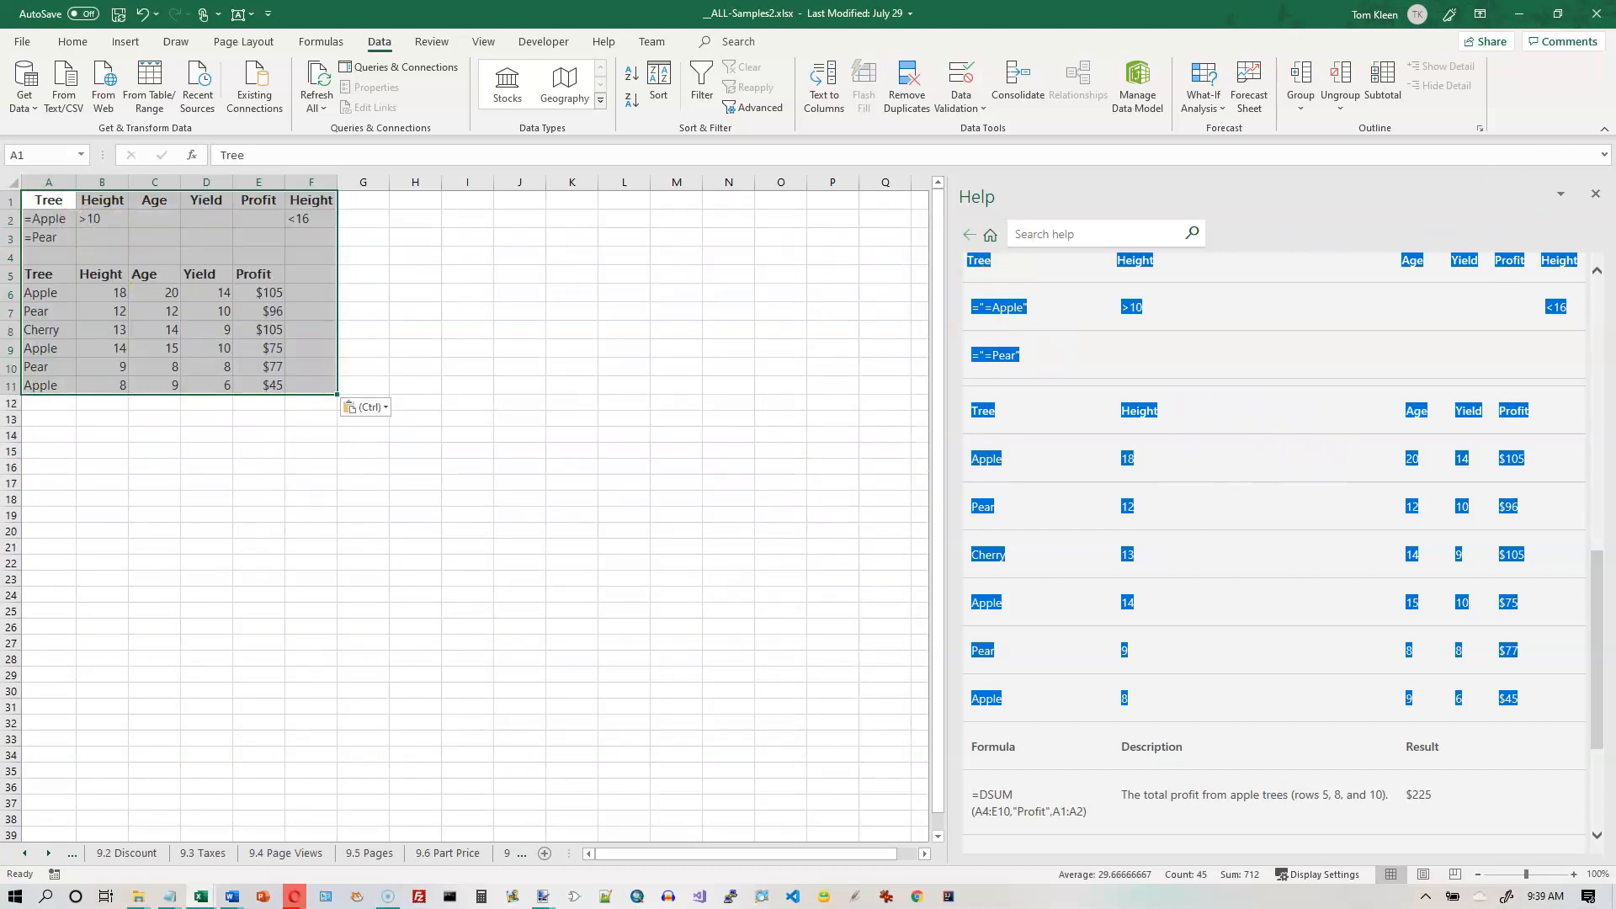
left_click(1597, 194)
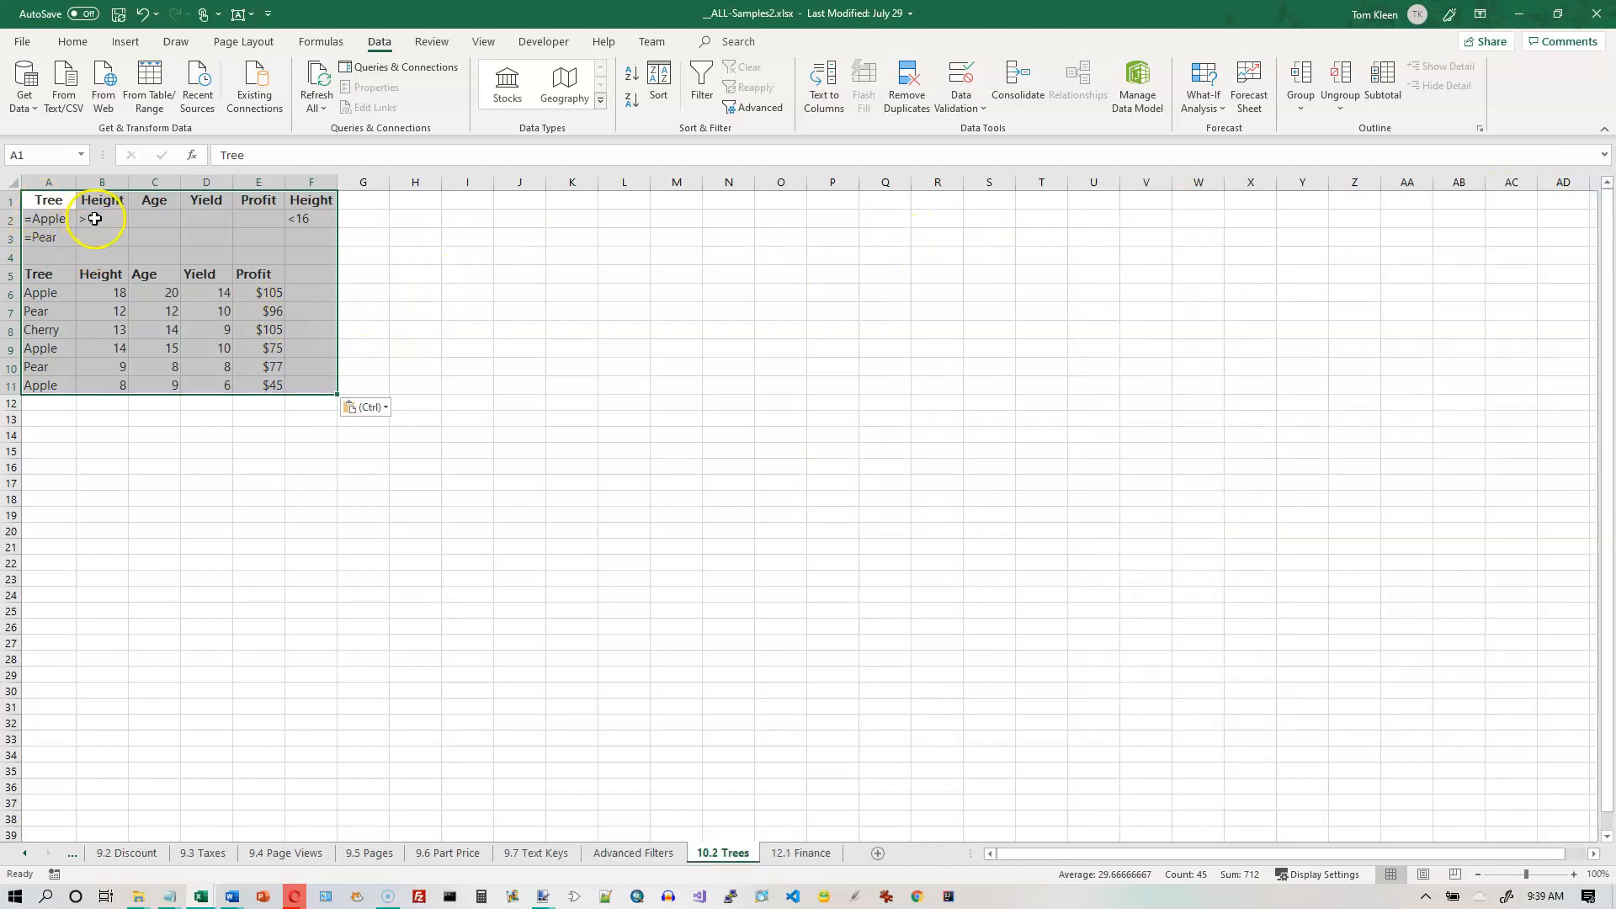
left_click(314, 385)
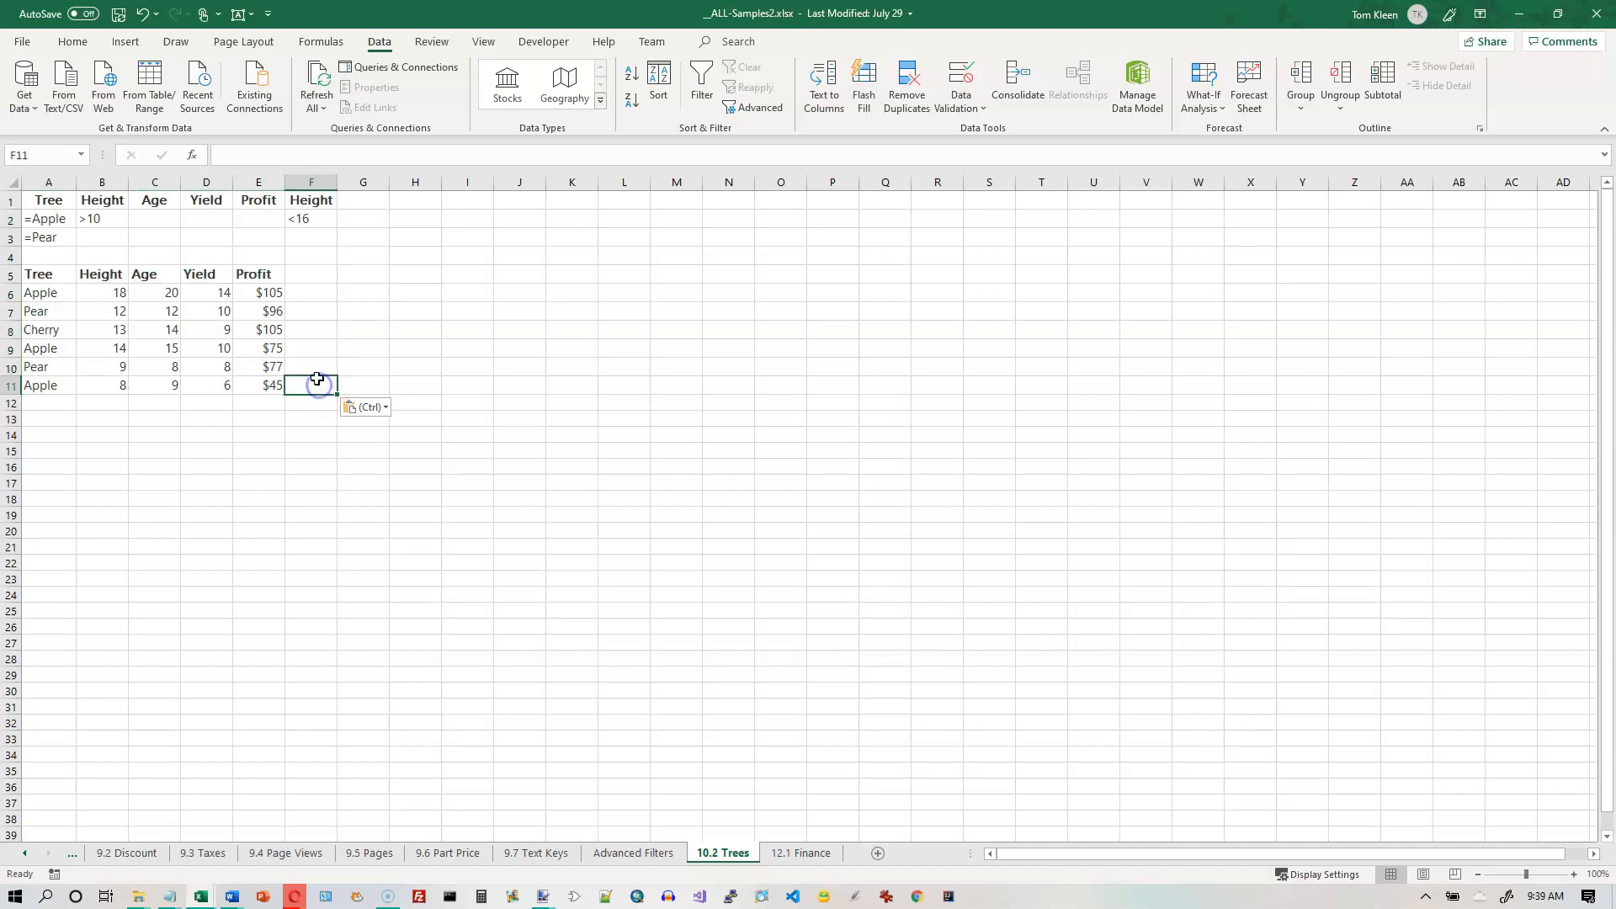
Step: Replace the criteria formulas in A2 and A3 with the plain text Apple and Pear
left_click(47, 221)
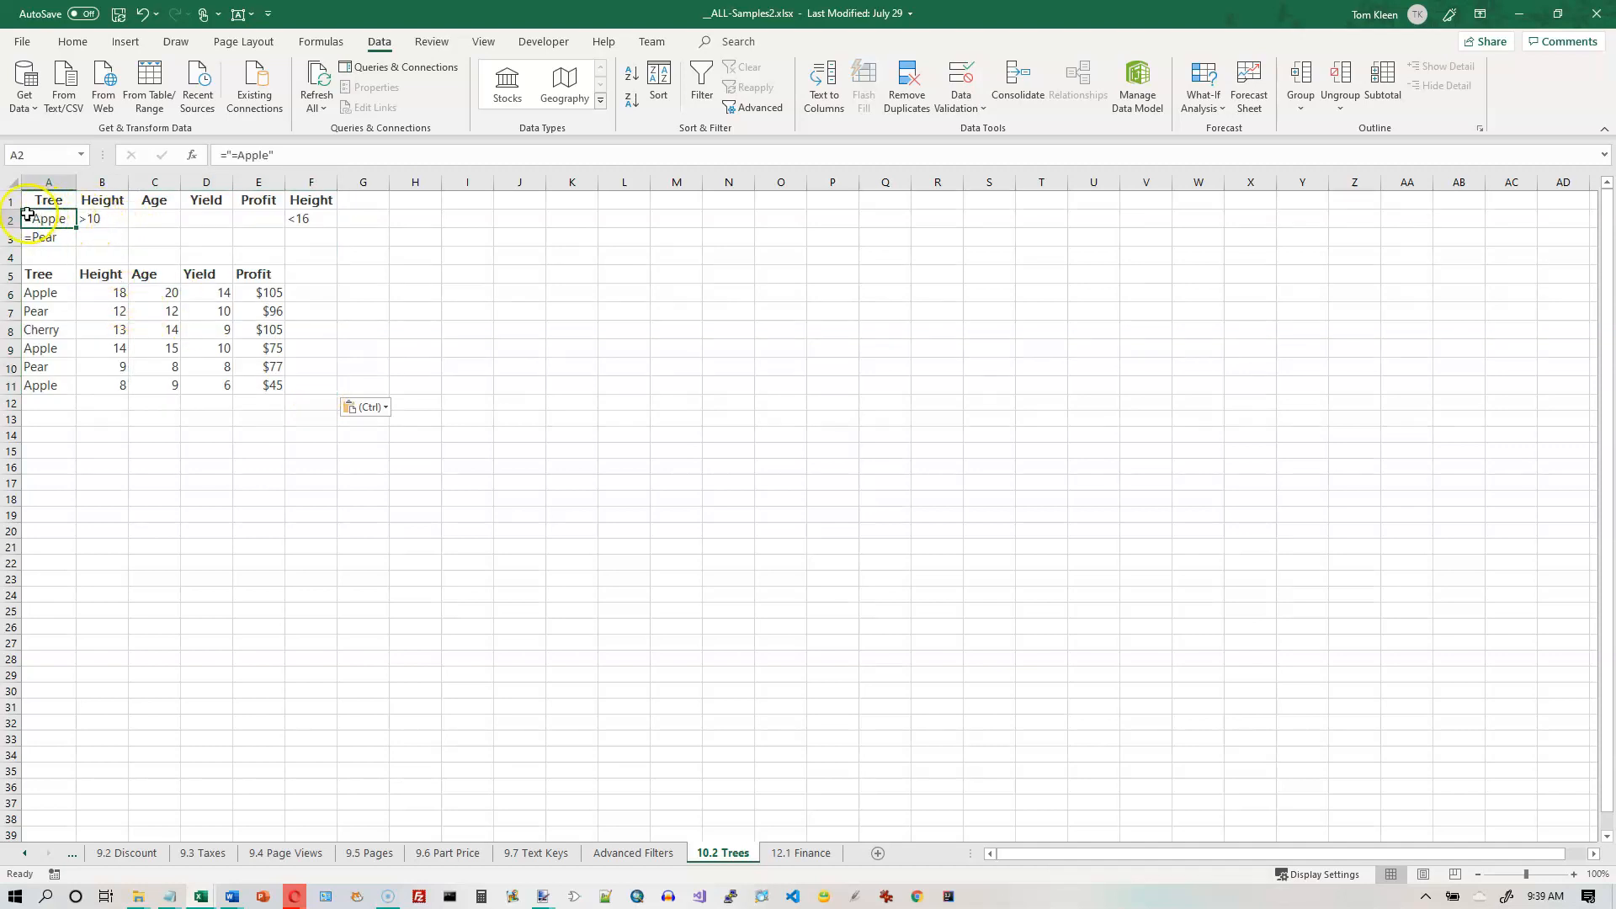
left_click(235, 160)
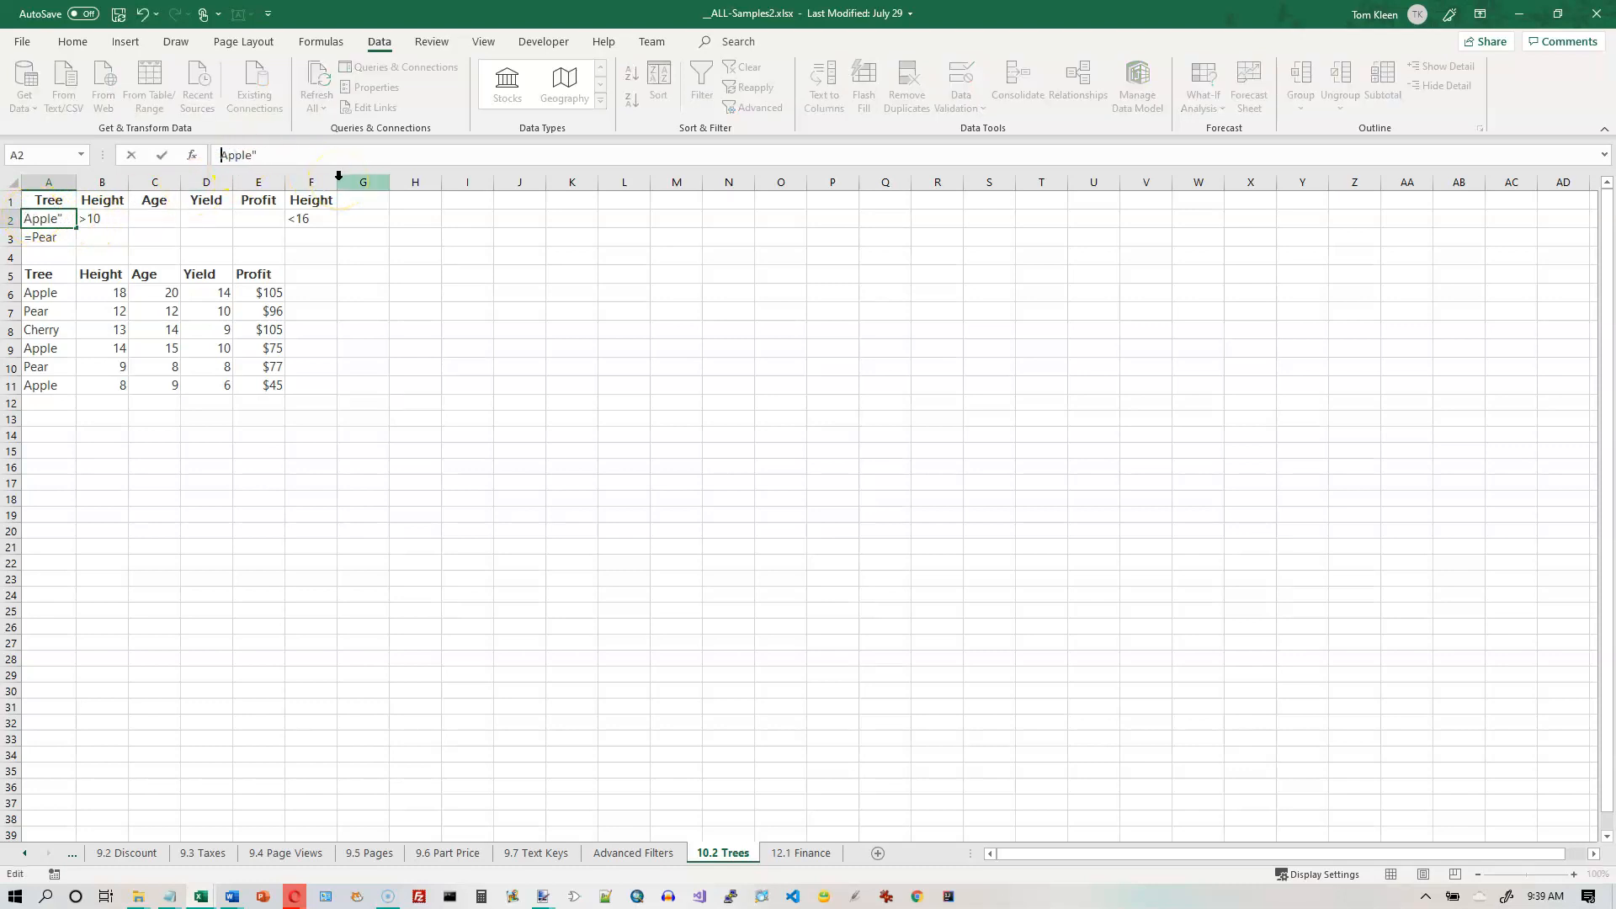
key("Return")
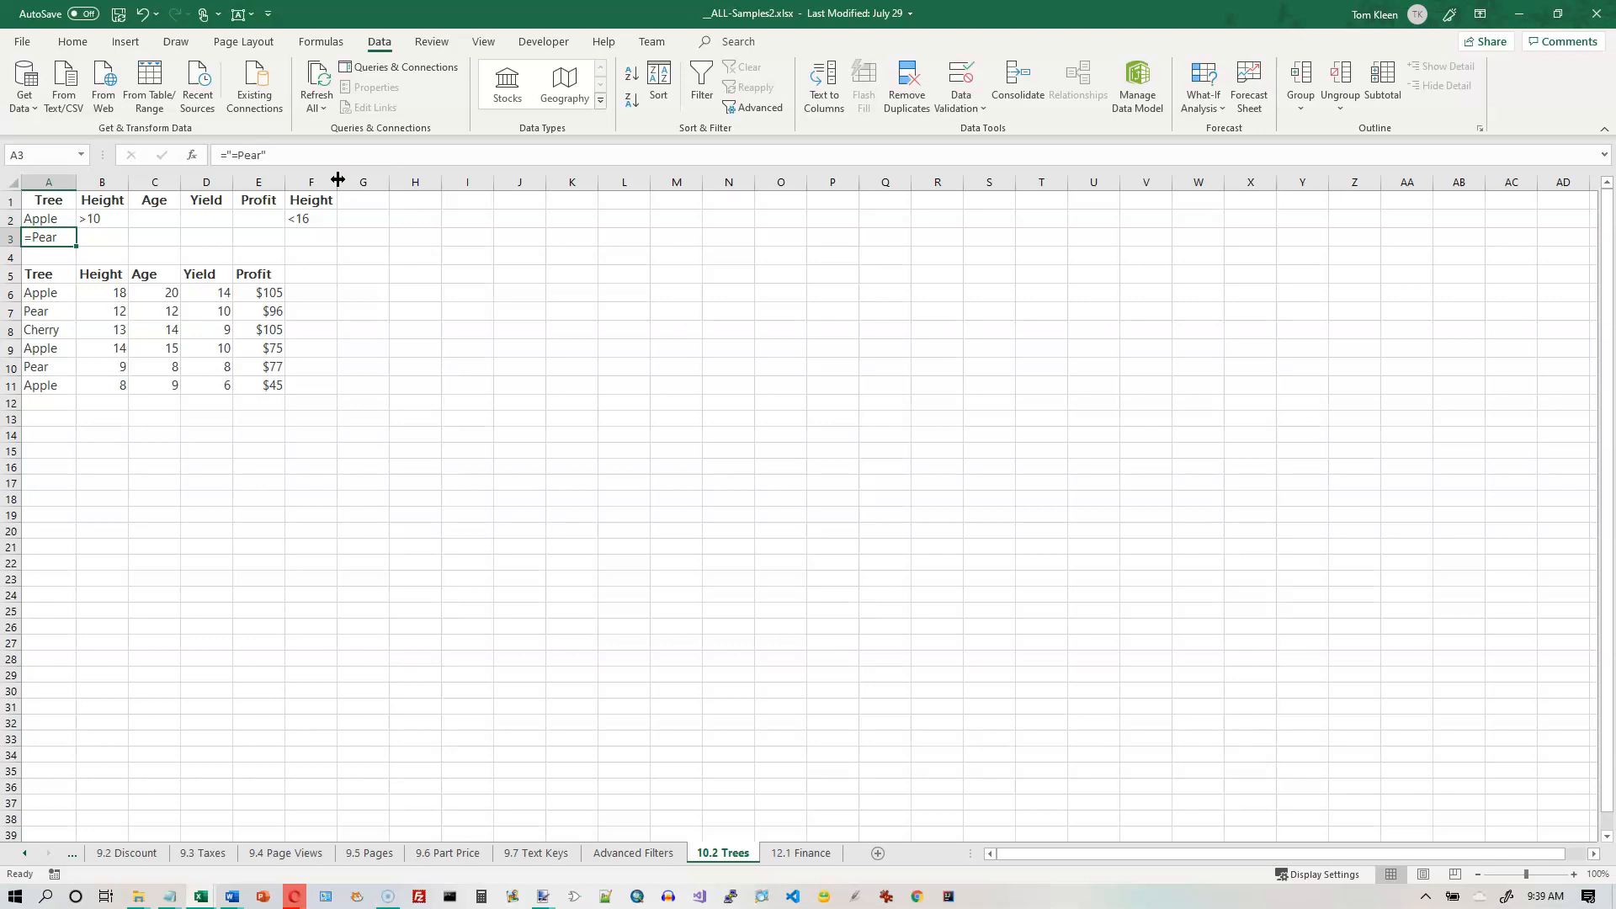
left_click(277, 157)
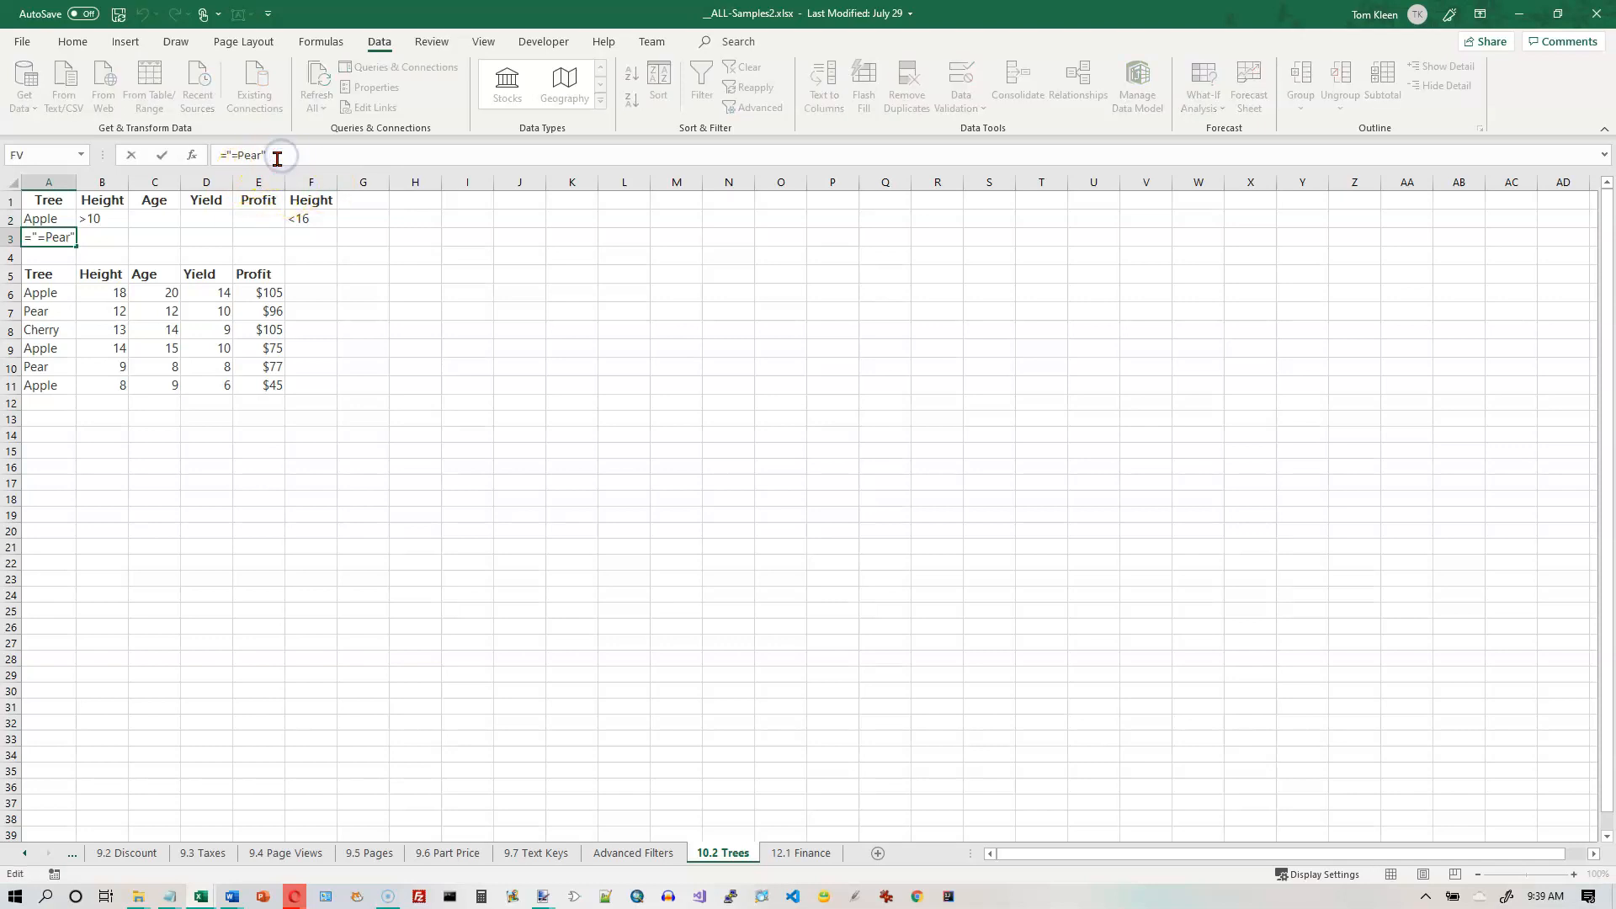
type("Pear")
key("Return")
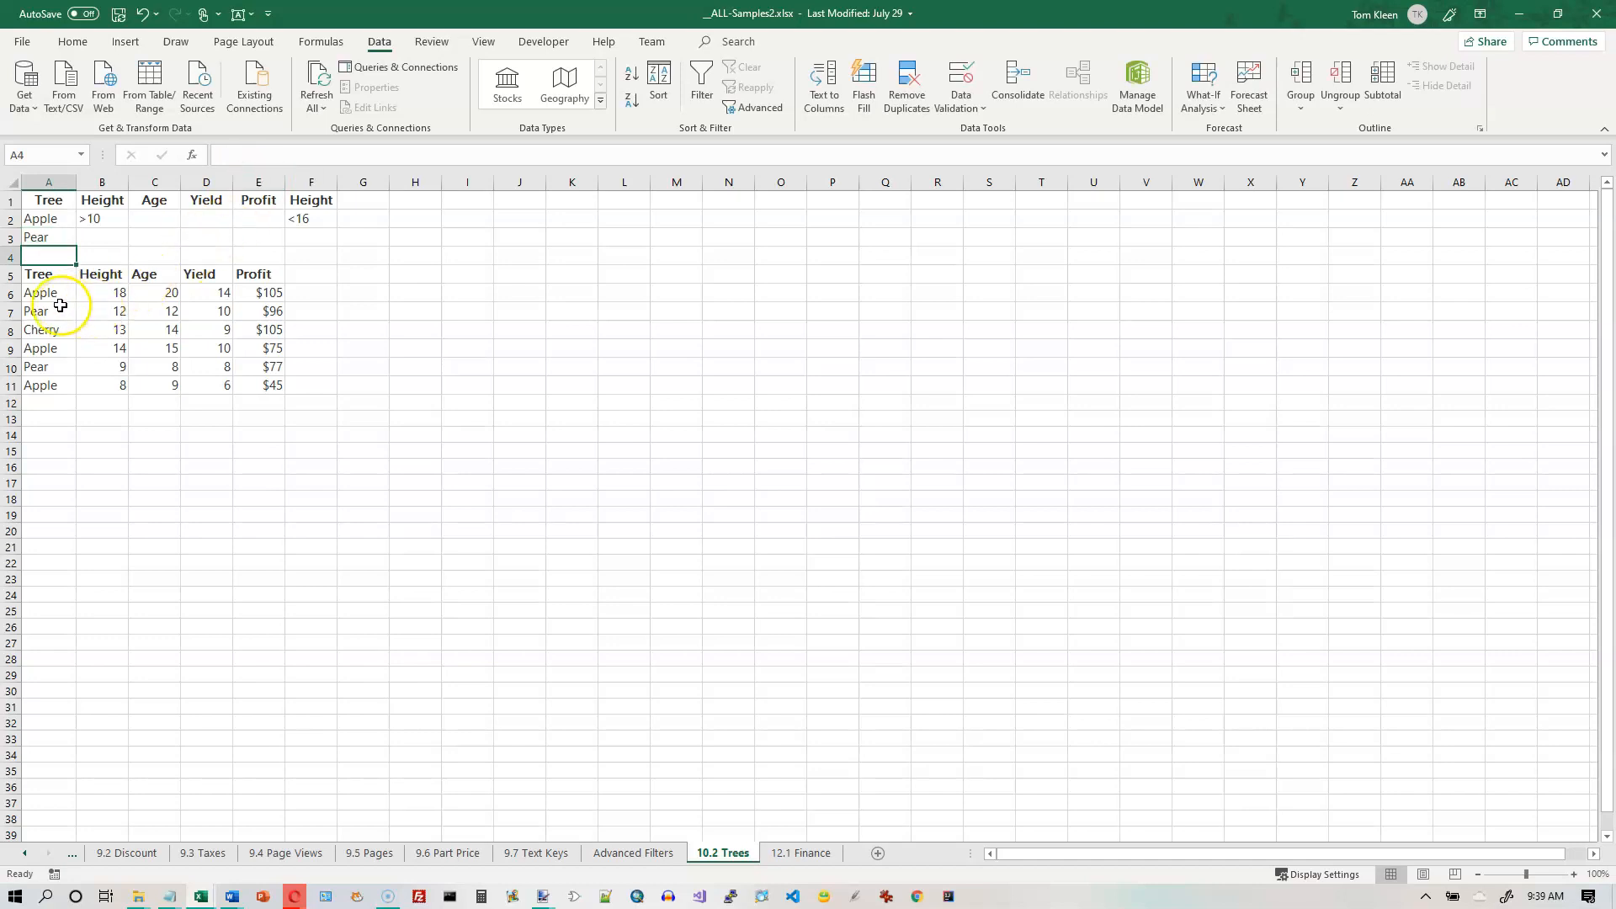
Step: Examine the tree data in A5:E11 and the criteria in A1:F2, including the tree name and both height conditions
left_click(50, 278)
left_click_drag(50, 278, 257, 383)
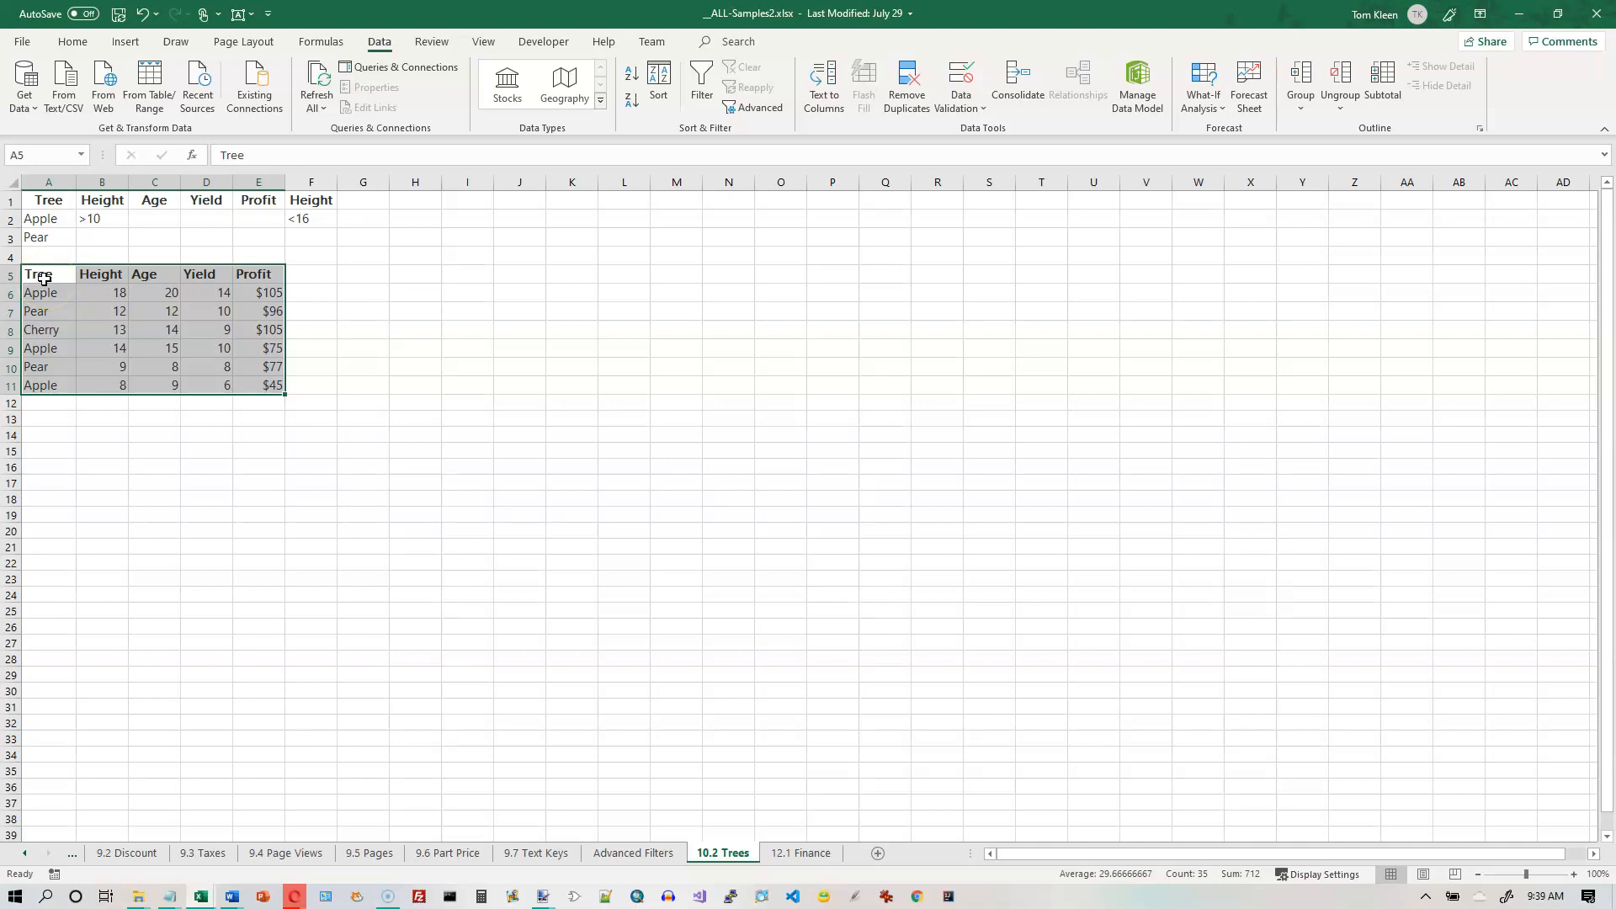
left_click_drag(40, 279, 258, 384)
left_click_drag(38, 203, 292, 221)
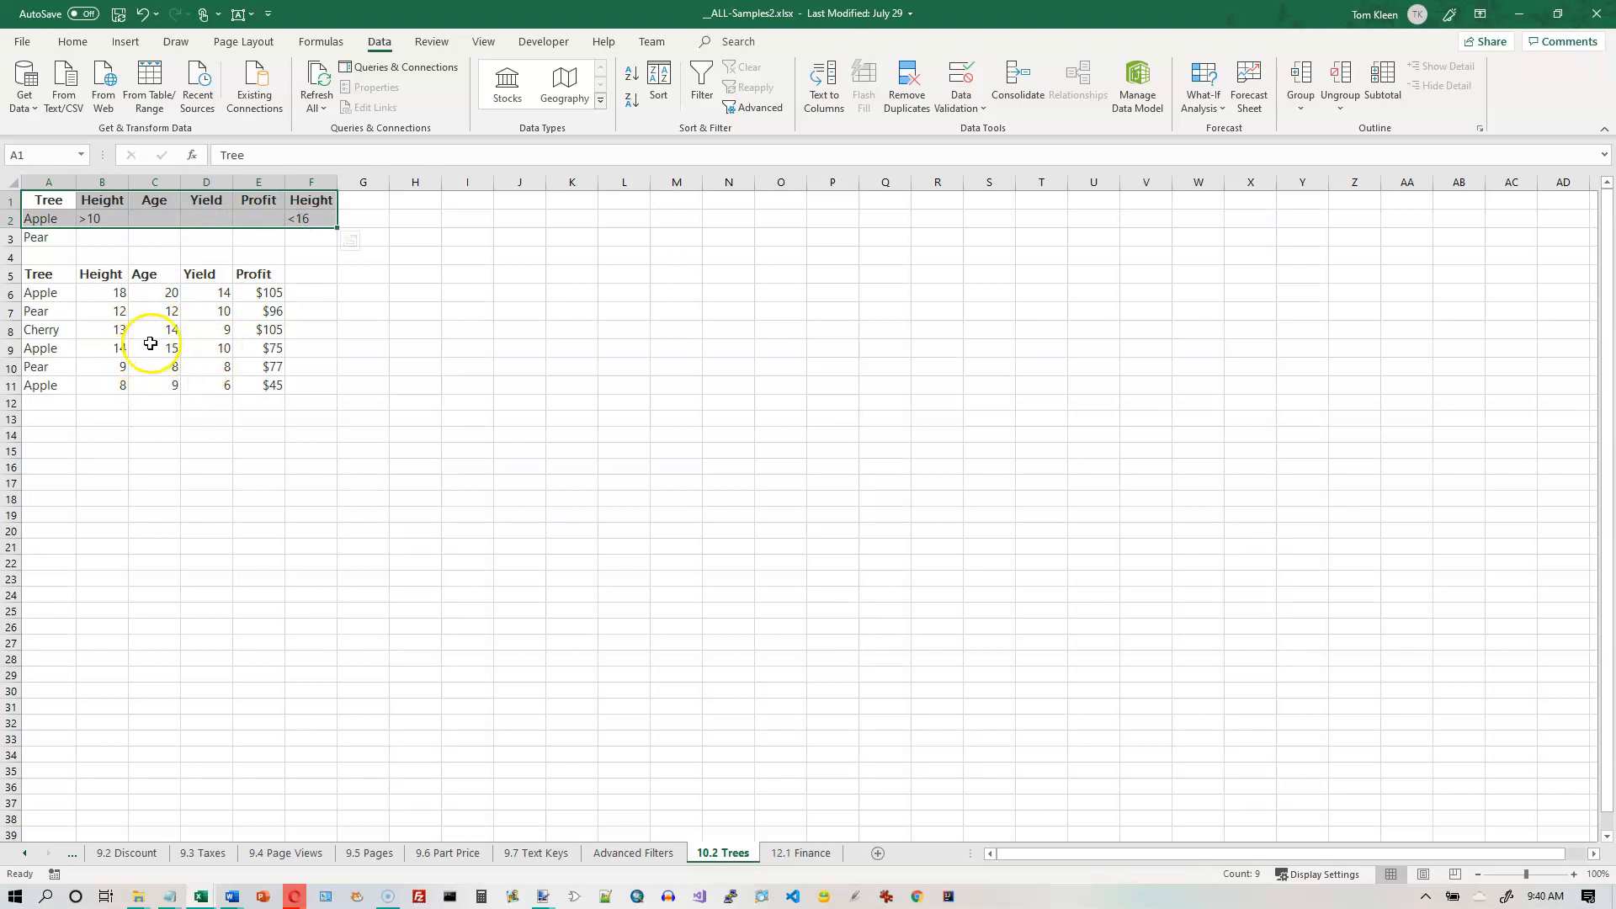
left_click(49, 200)
left_click_drag(61, 200, 315, 212)
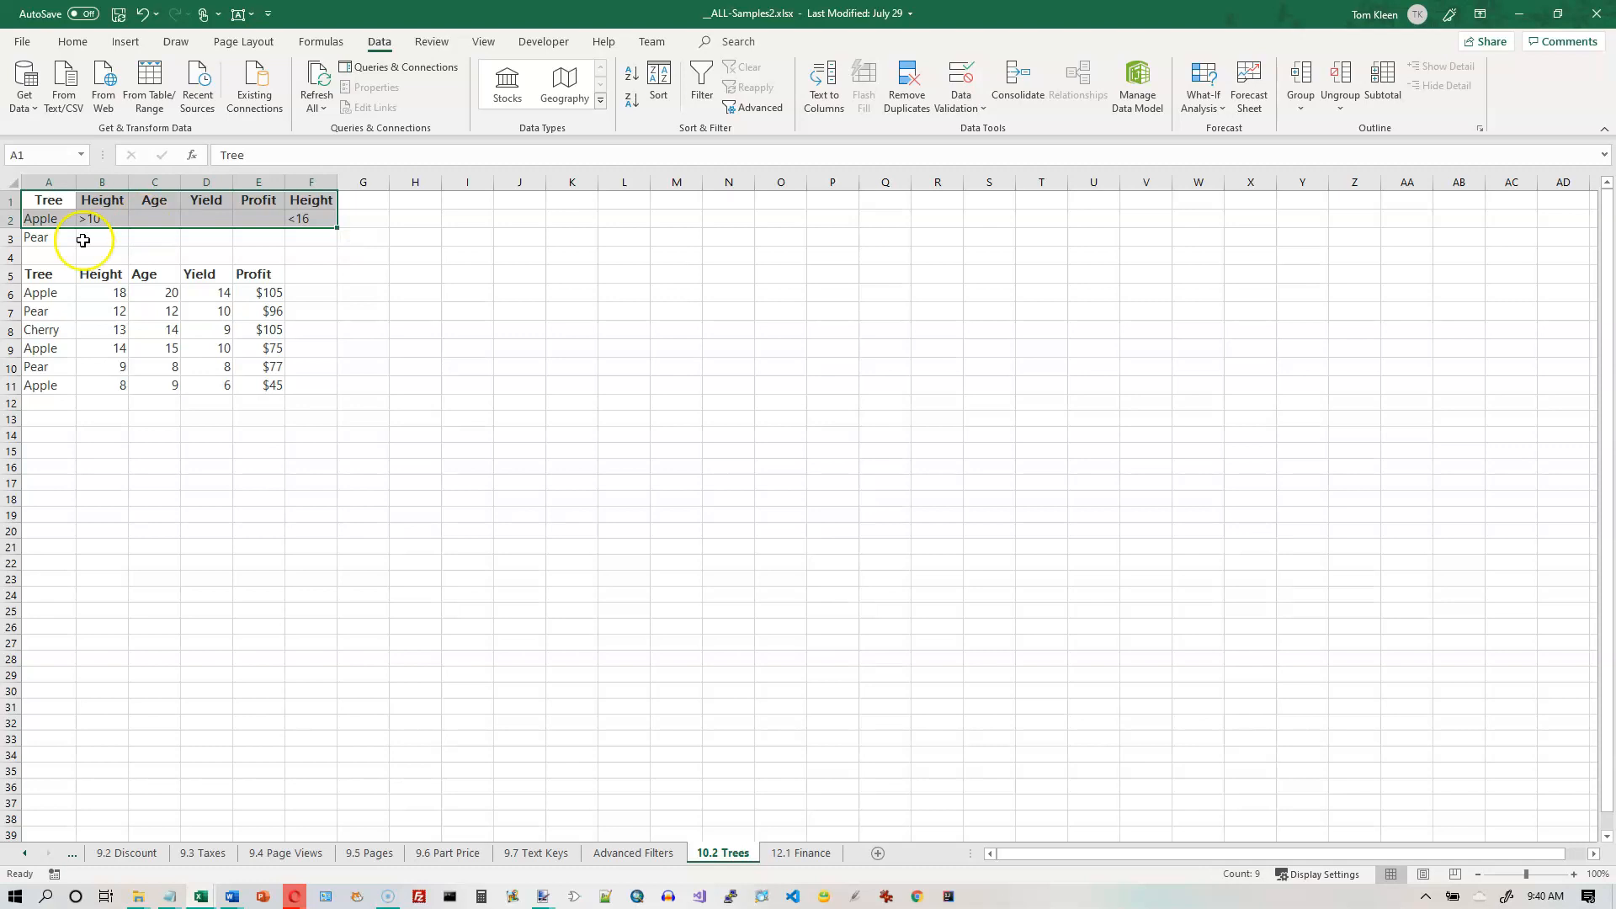
left_click(36, 274)
left_click_drag(41, 208, 308, 200)
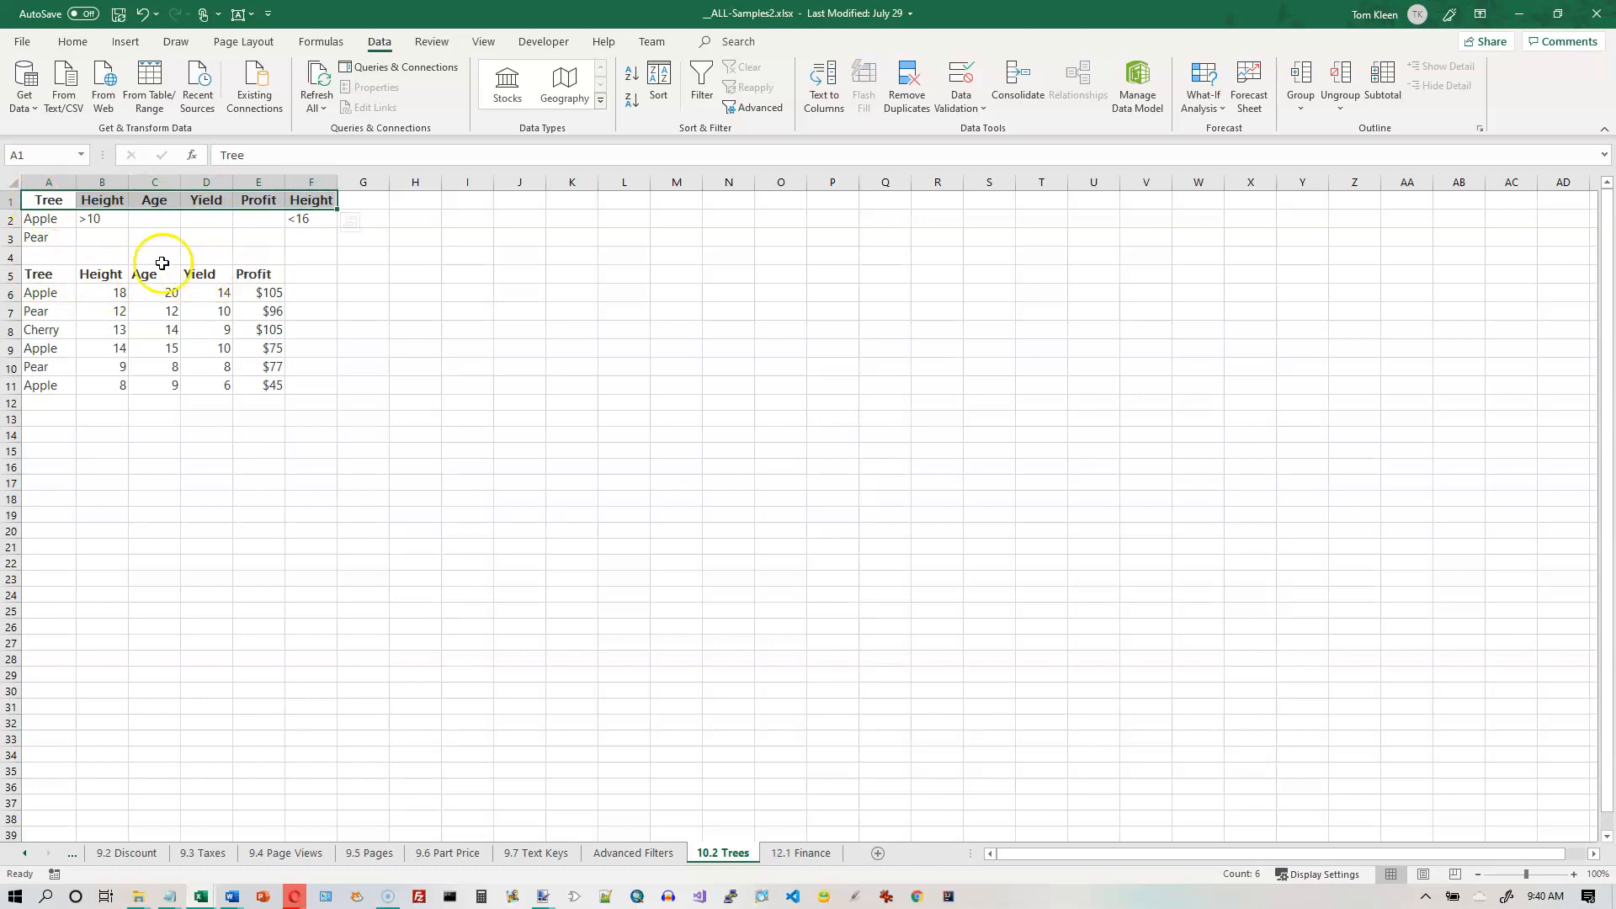
left_click(39, 222)
left_click(98, 221)
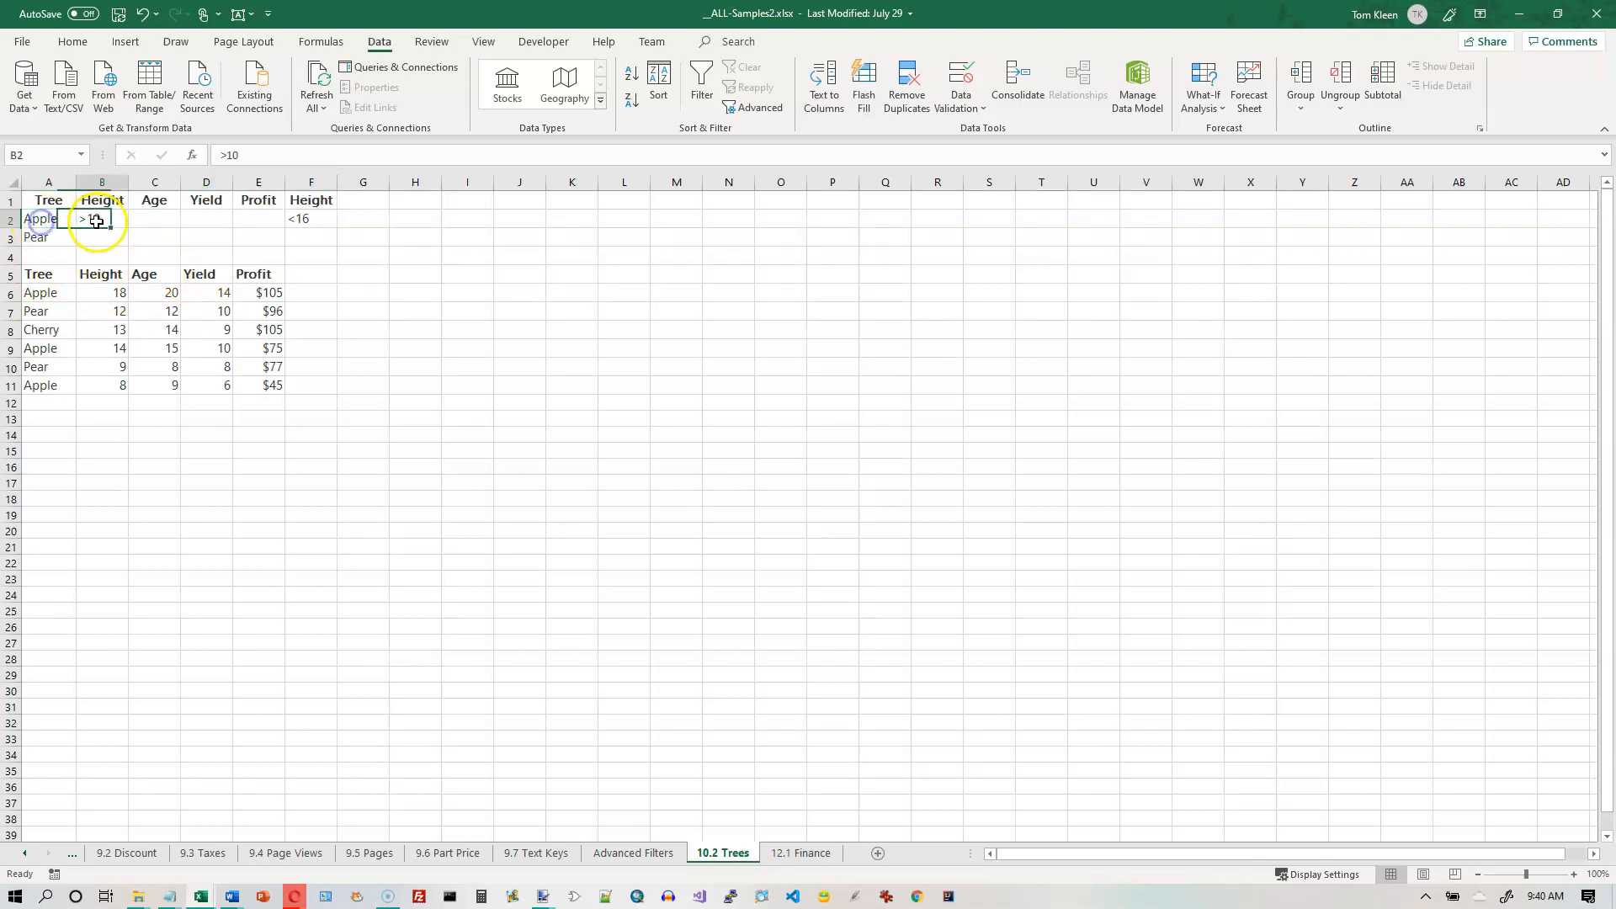
left_click(301, 218)
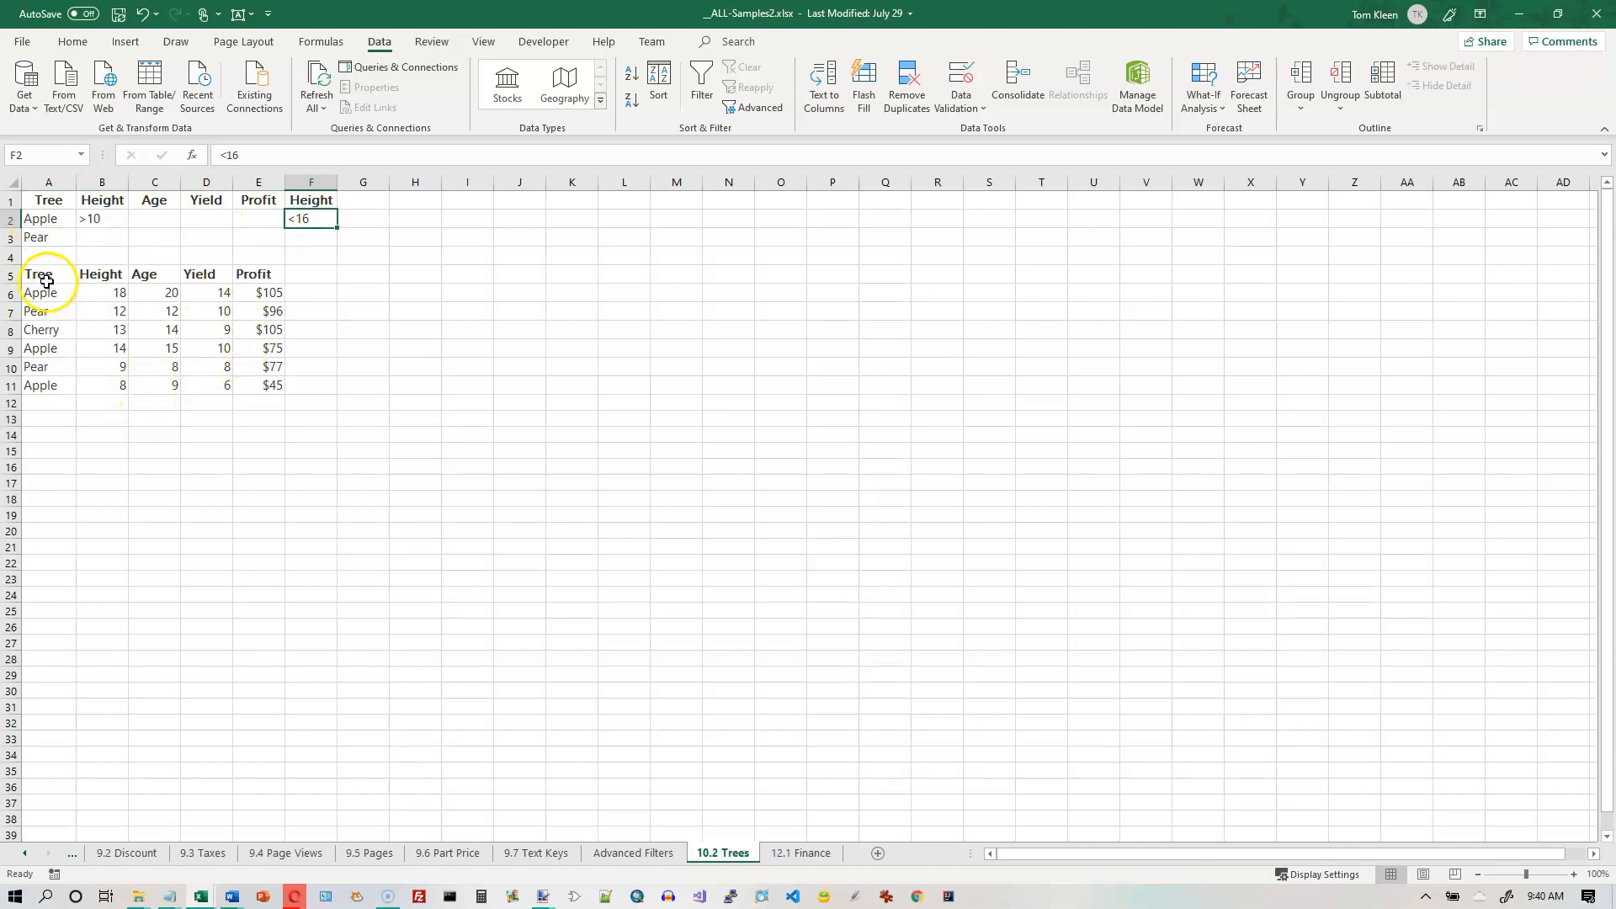
Step: Enter the label "Sum of Profit" in cell I5 and right-align it
left_click(482, 277)
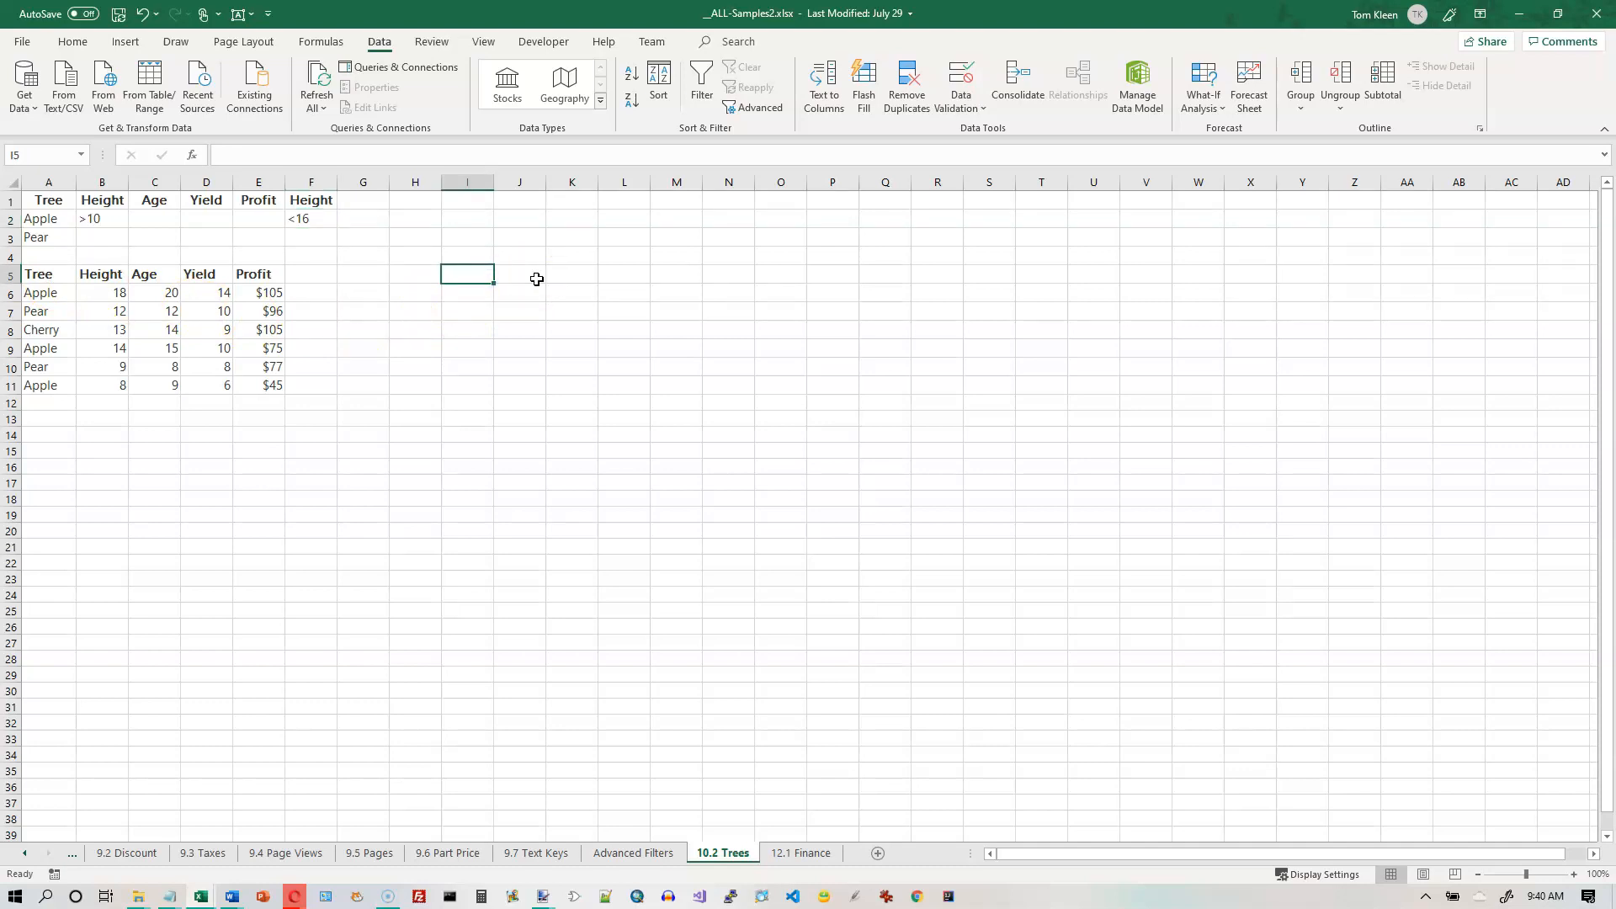
type("SU")
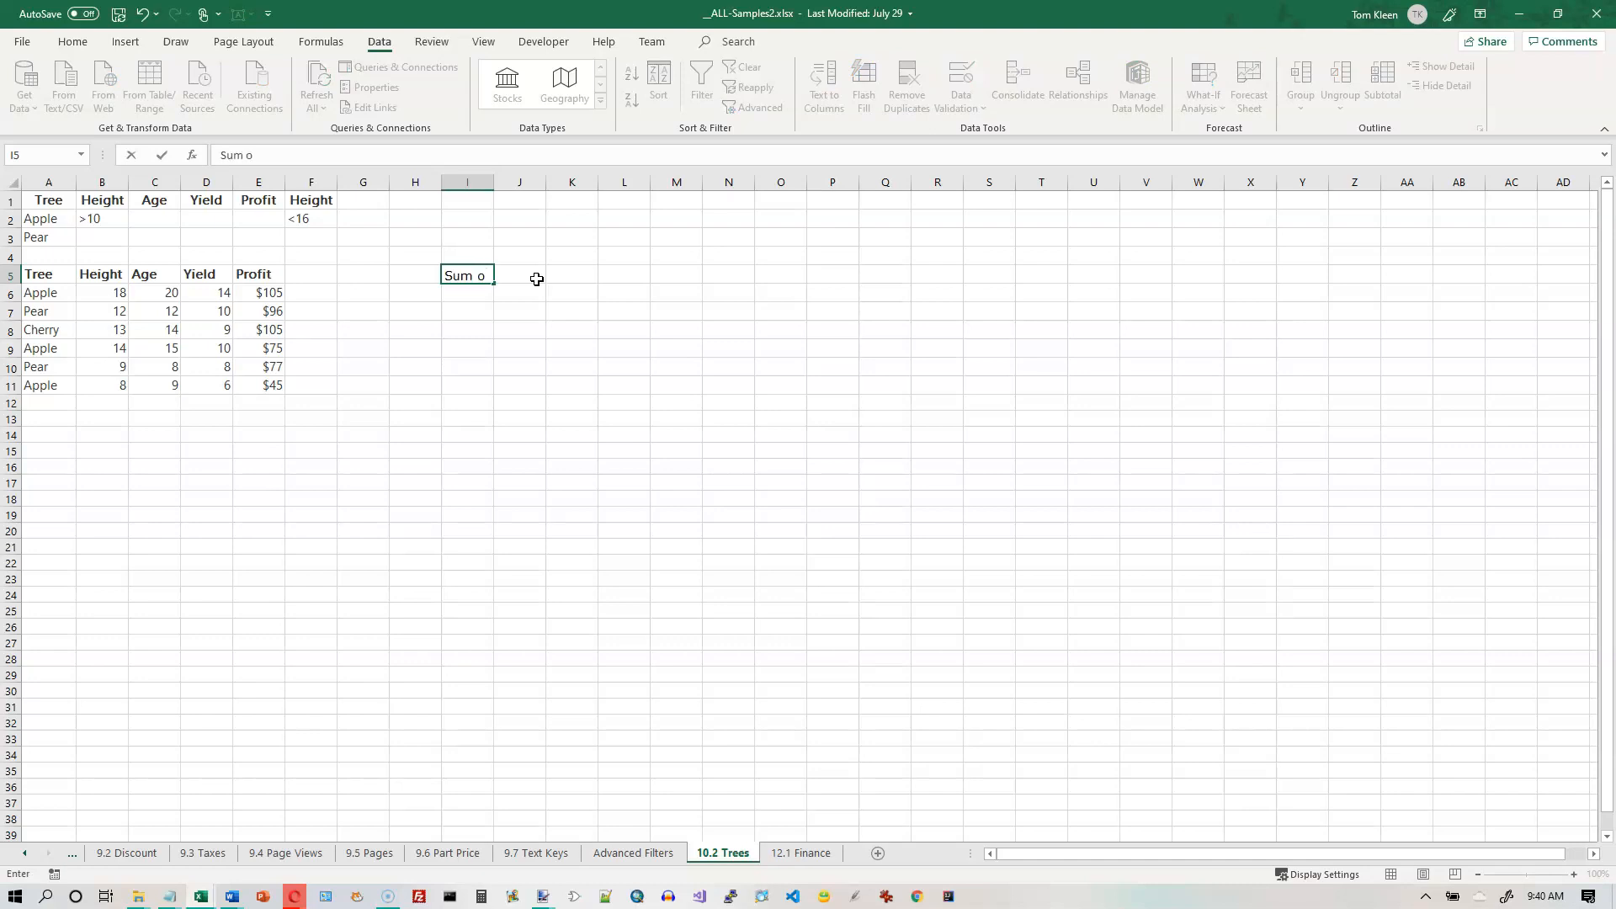
key("Return")
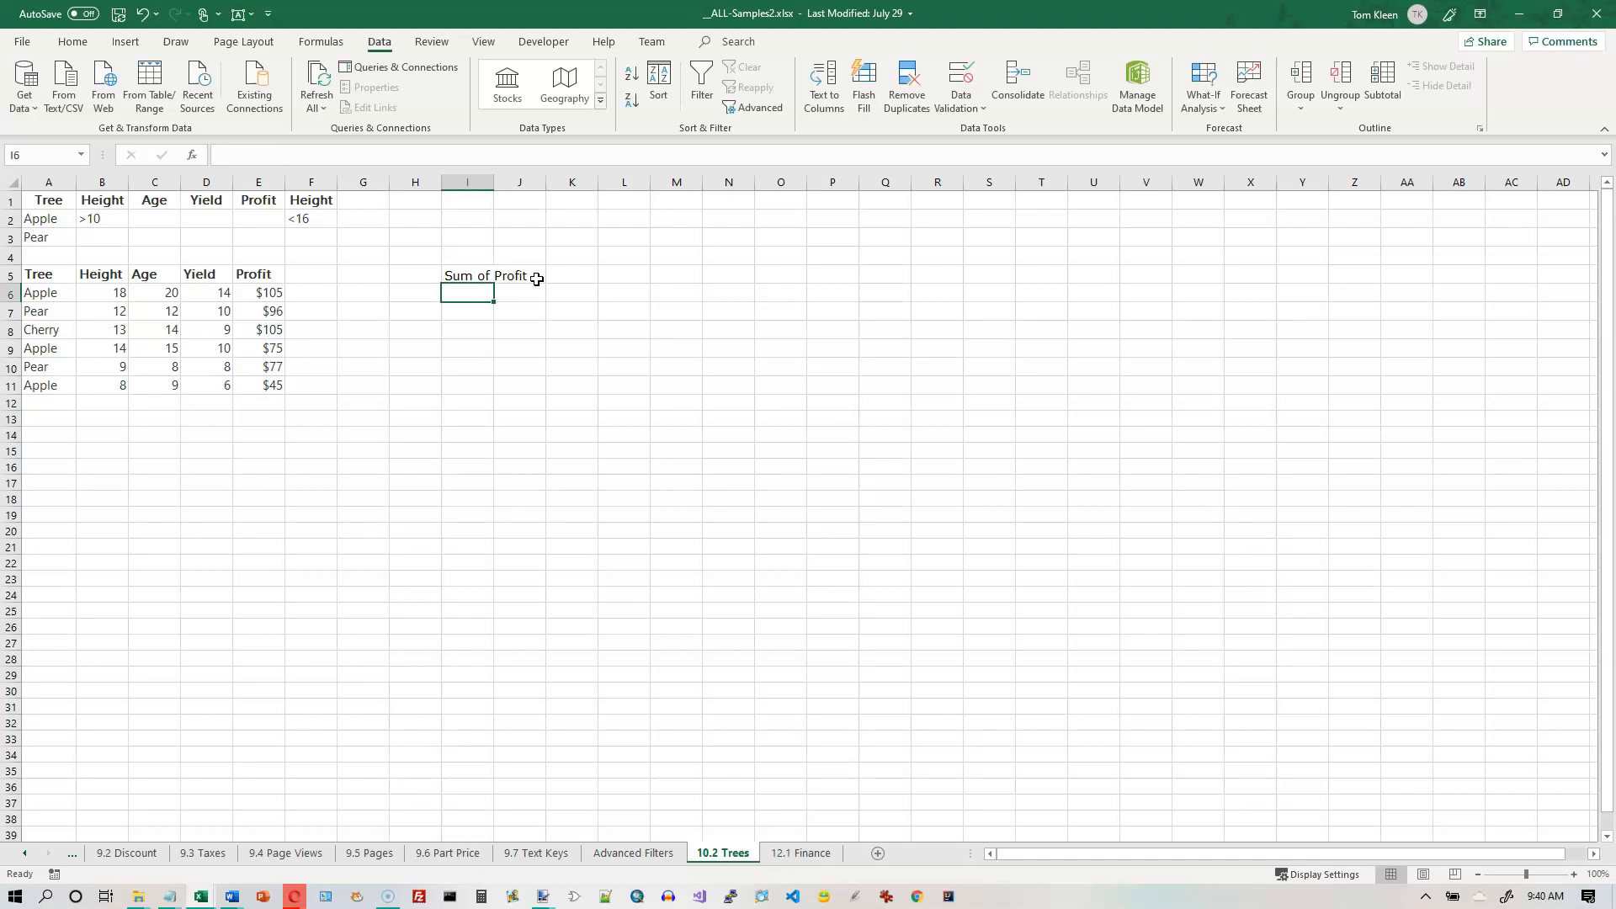
left_click(465, 275)
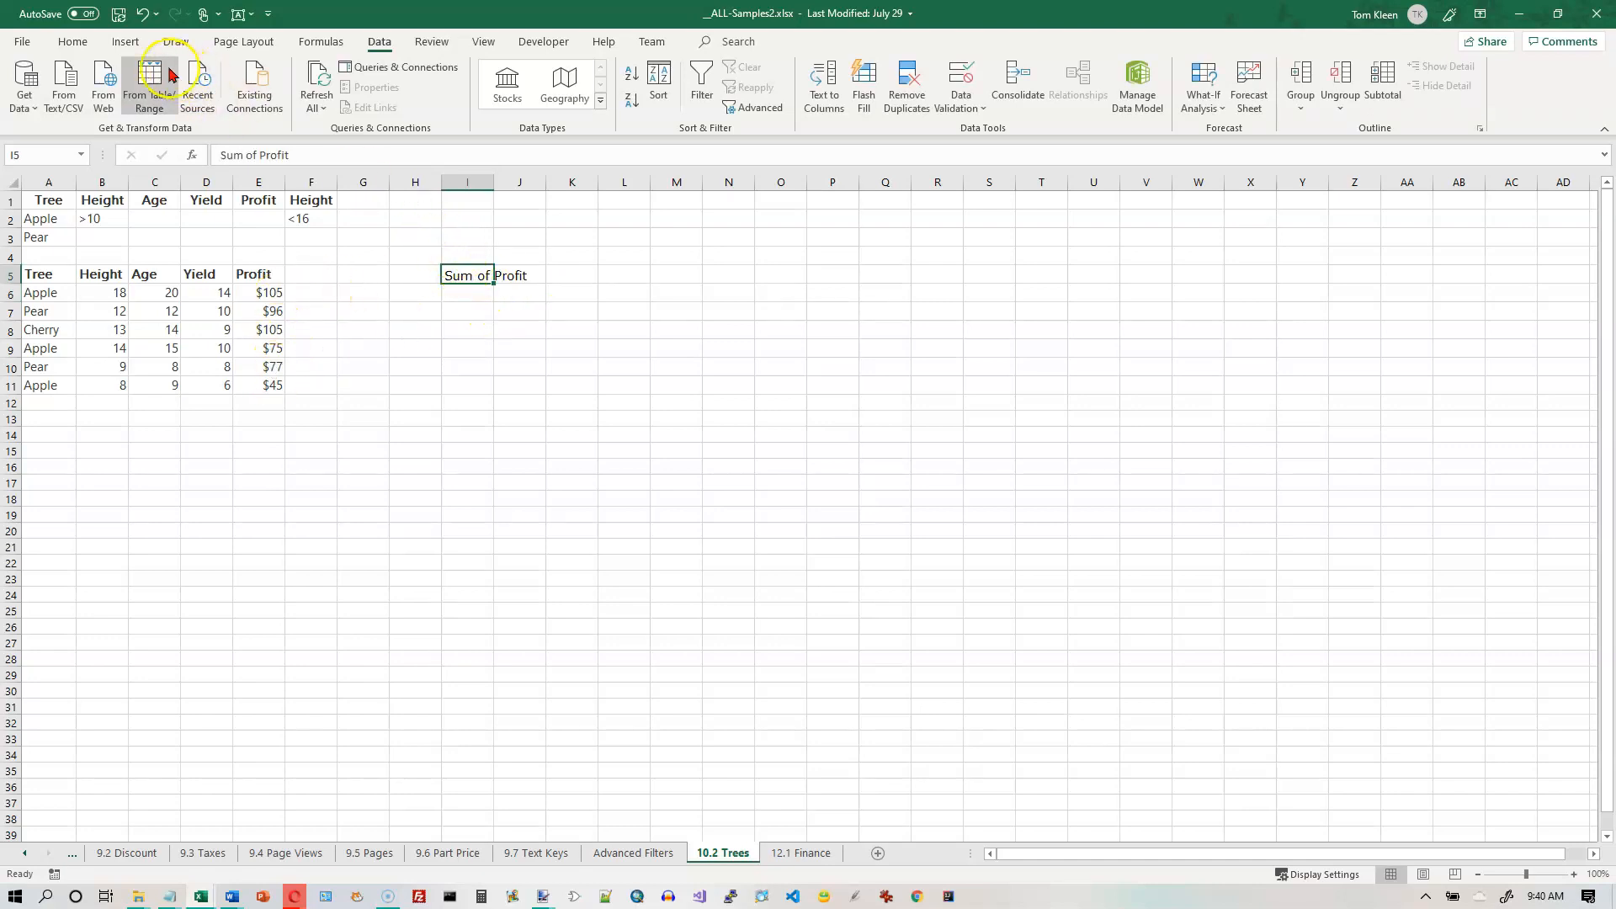
left_click(86, 43)
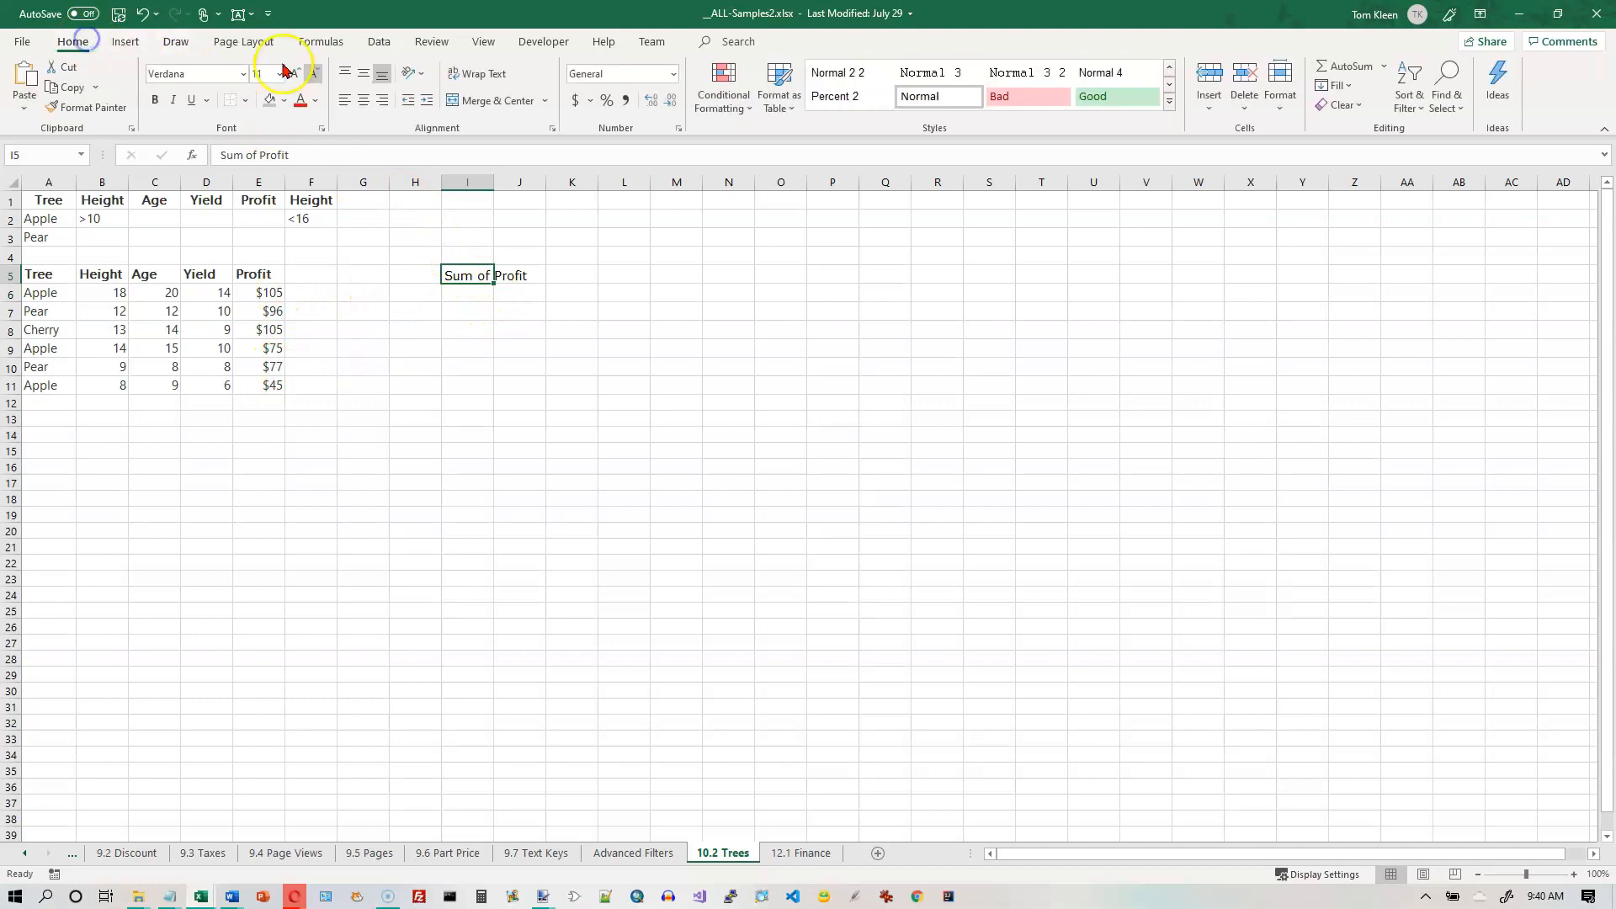
left_click(390, 101)
Step: Total the profit values in cell J5 with the formula =SUM(E6:E11)
left_click(521, 273)
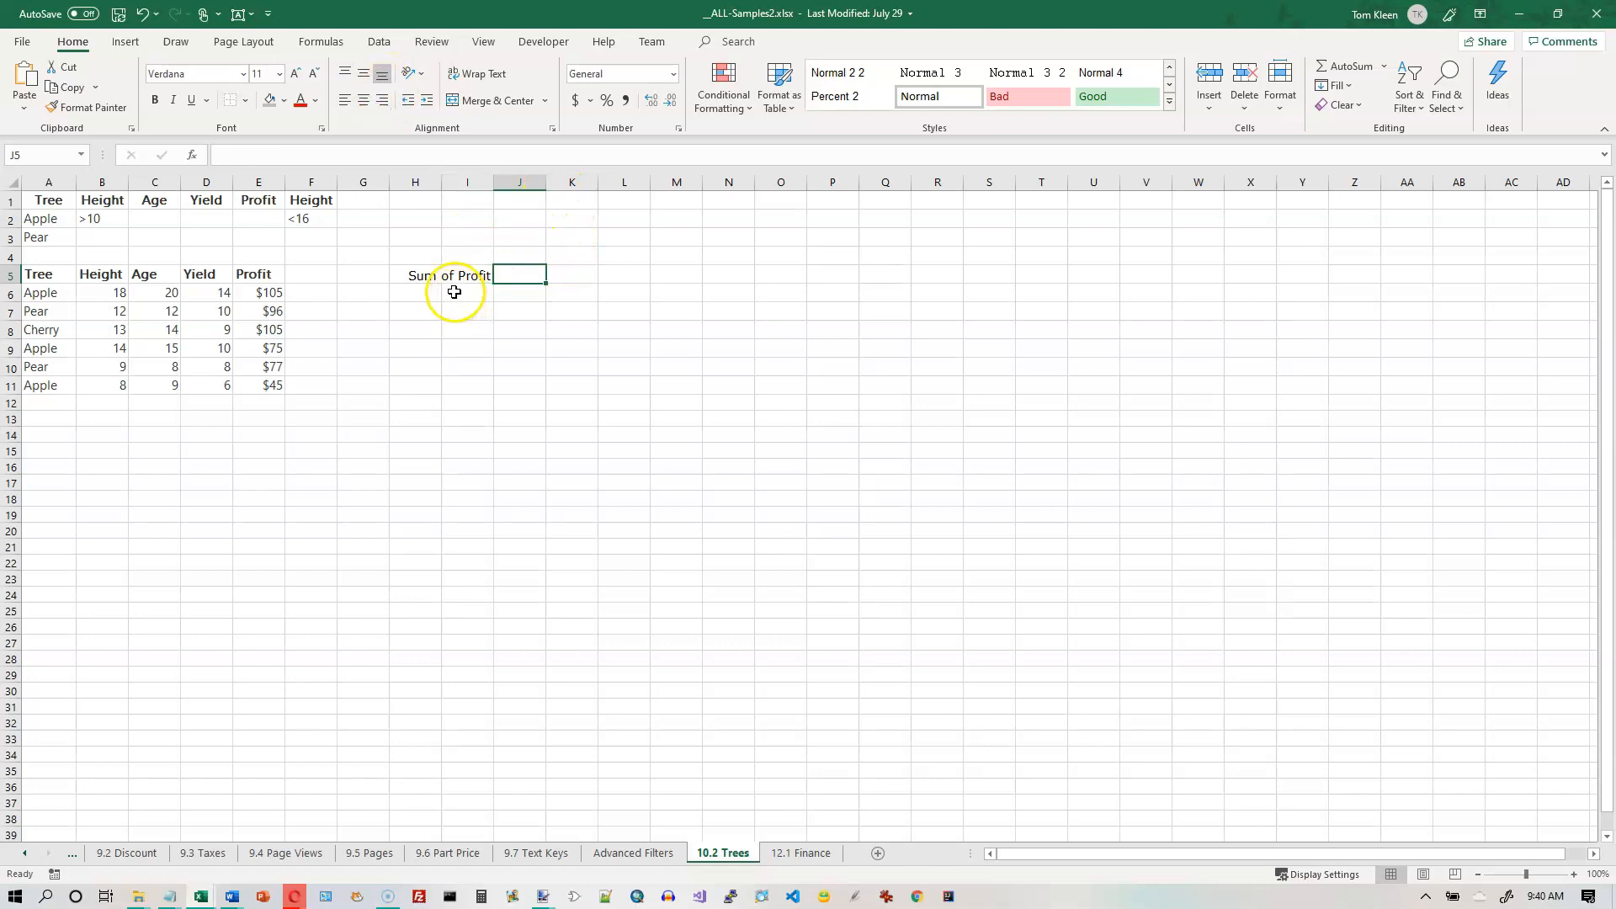
left_click(528, 275)
left_click(76, 43)
left_click(1385, 69)
left_click(1361, 86)
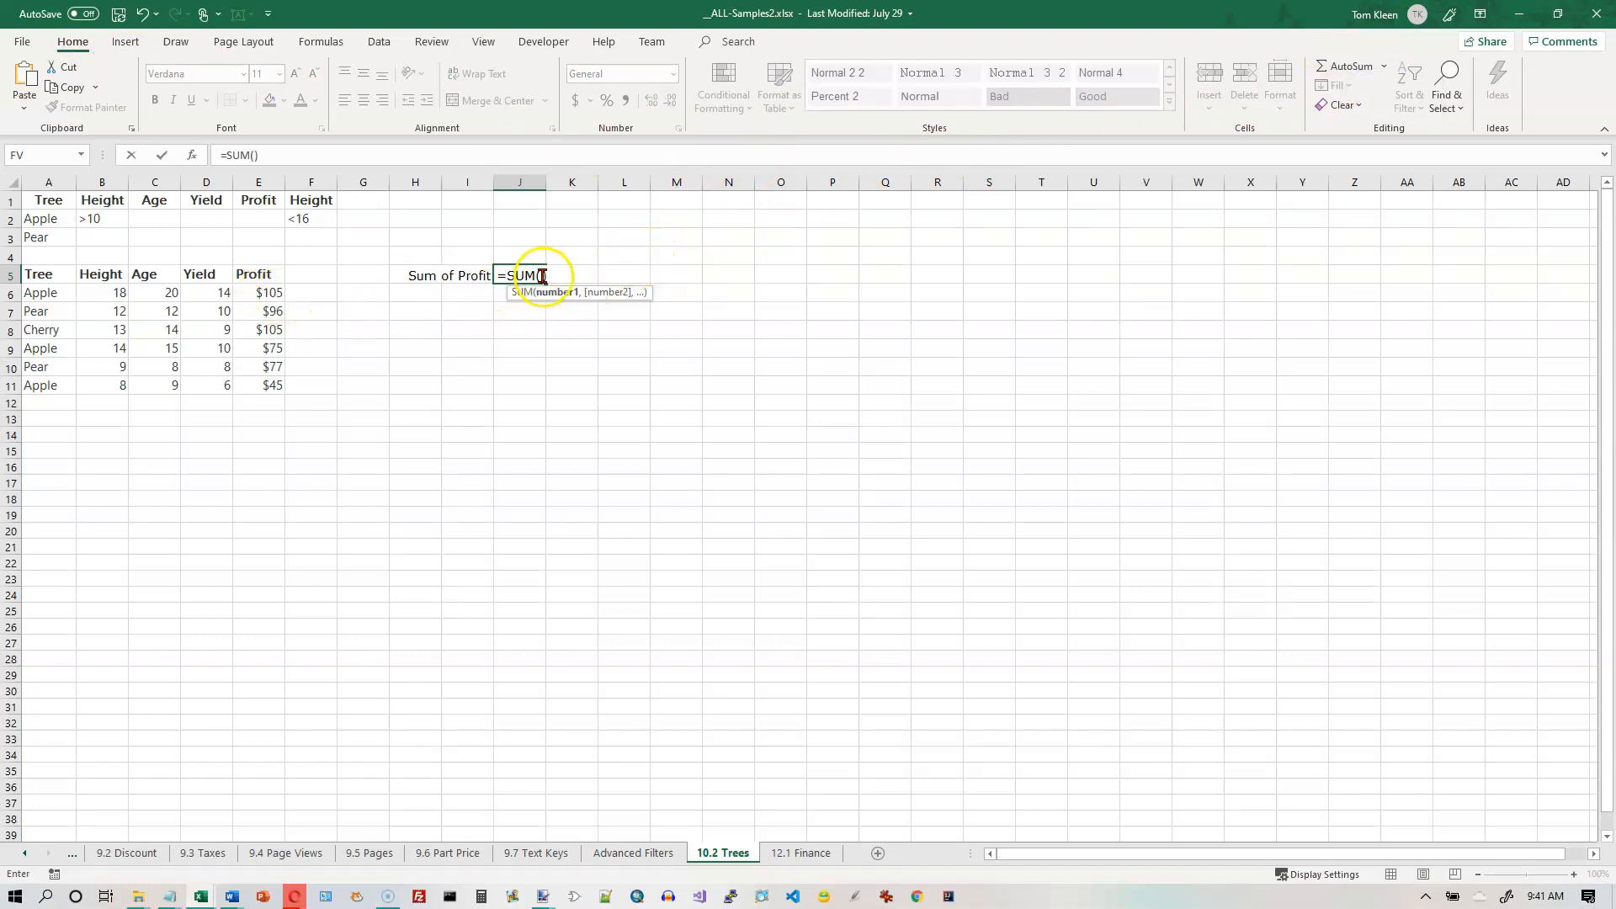
left_click_drag(259, 294, 263, 384)
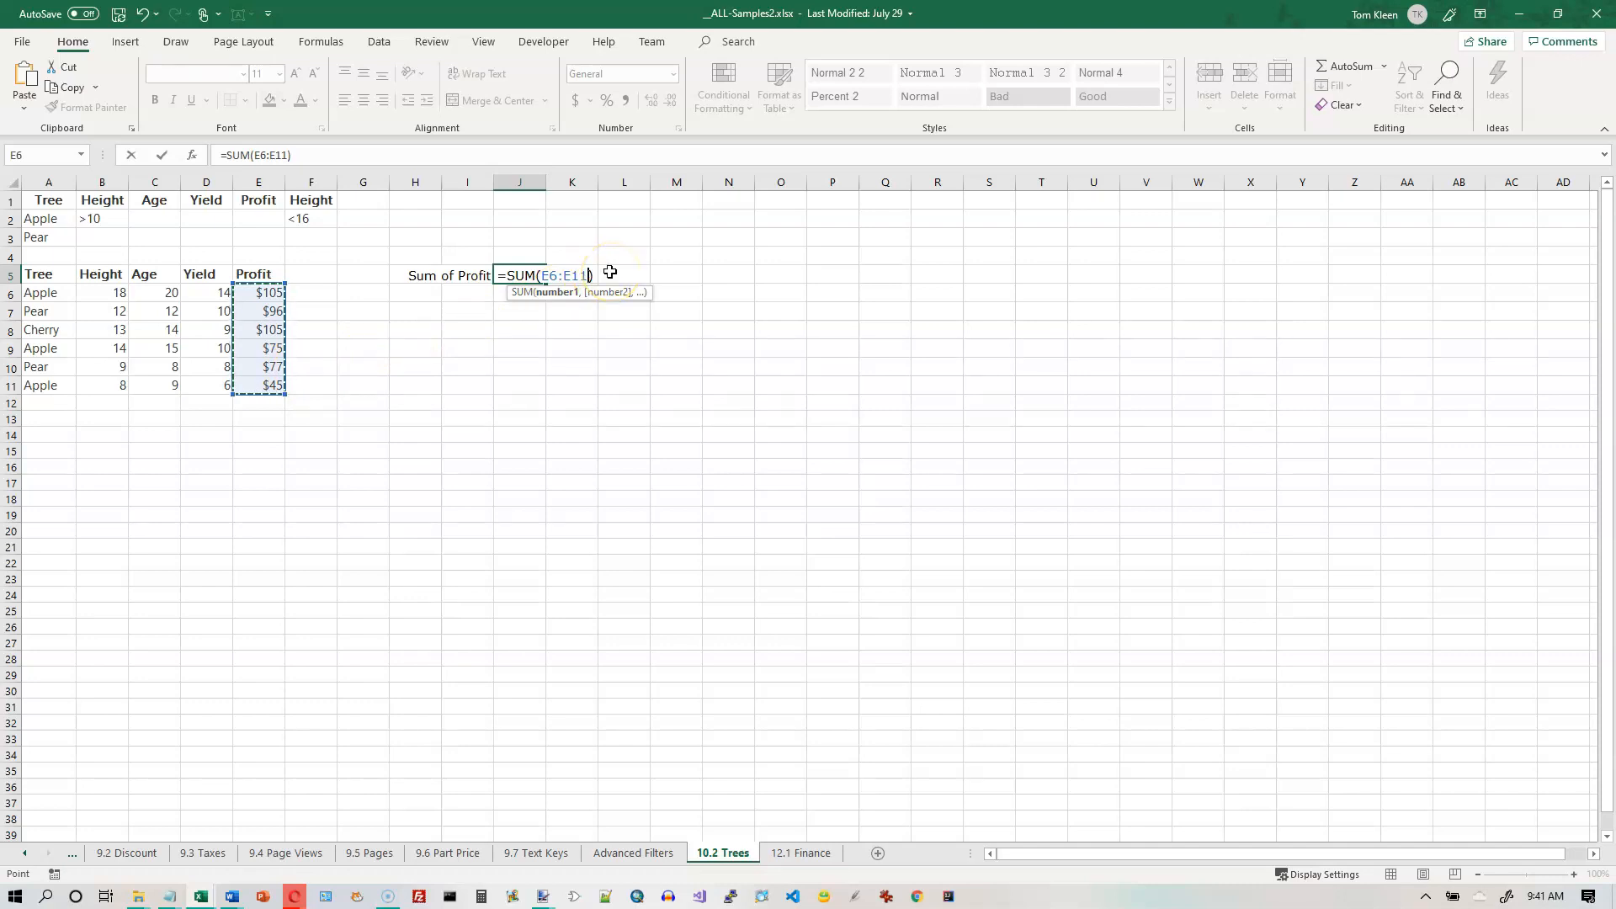
key("Return")
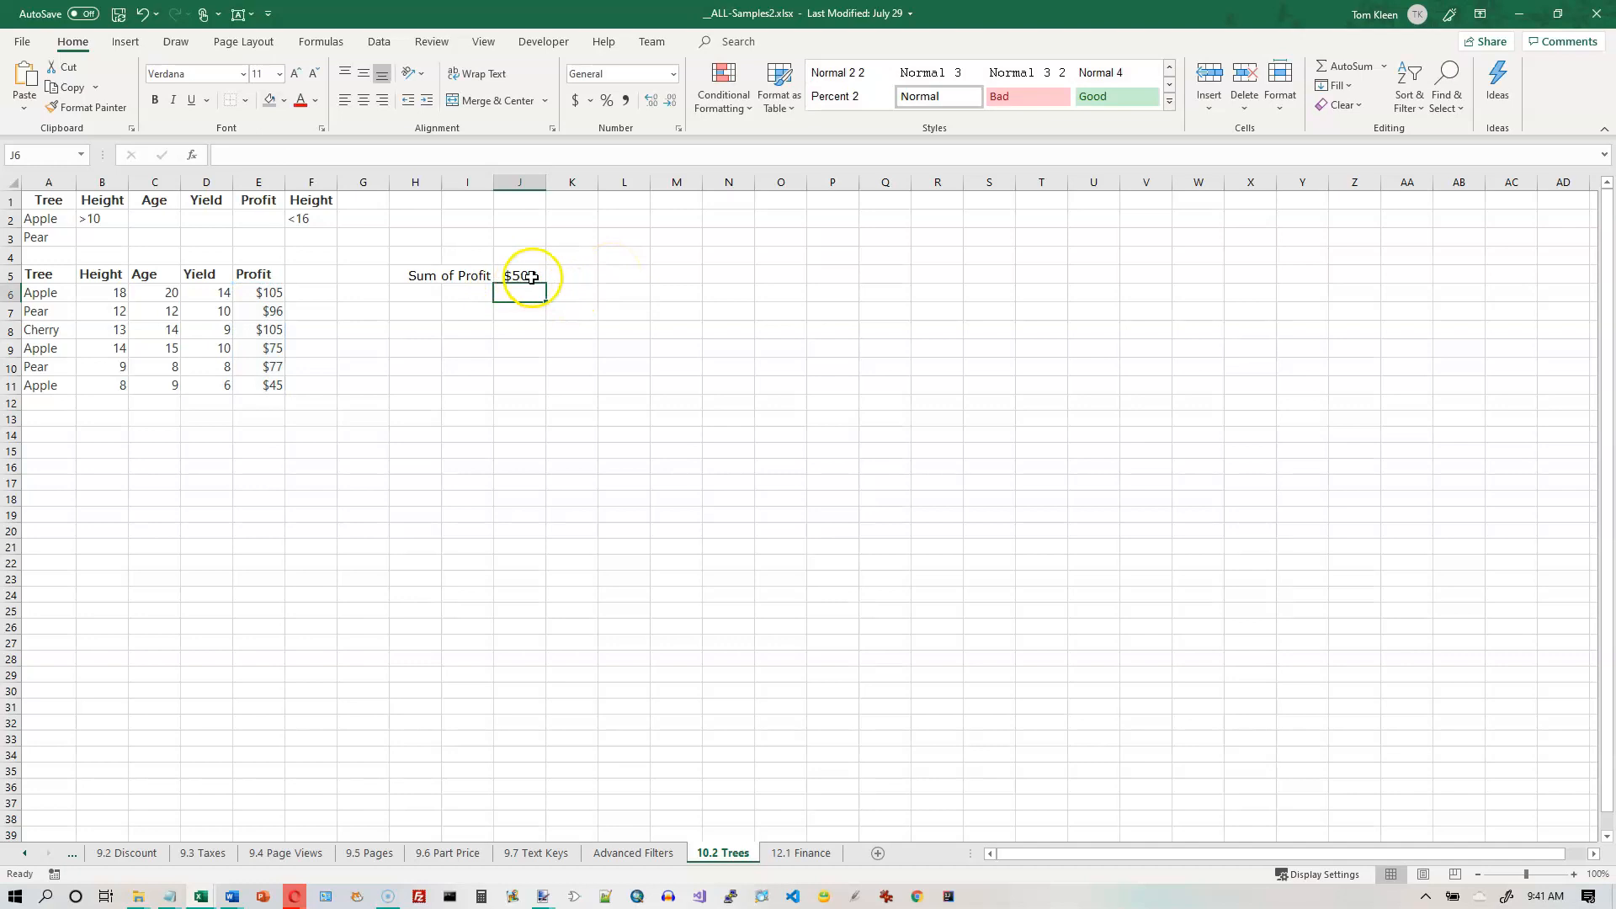
Step: Check the sum of the profit values in E6:E11 against J5, and highlight the Apple records in rows 6, 9 and 11
left_click_drag(265, 292, 258, 378)
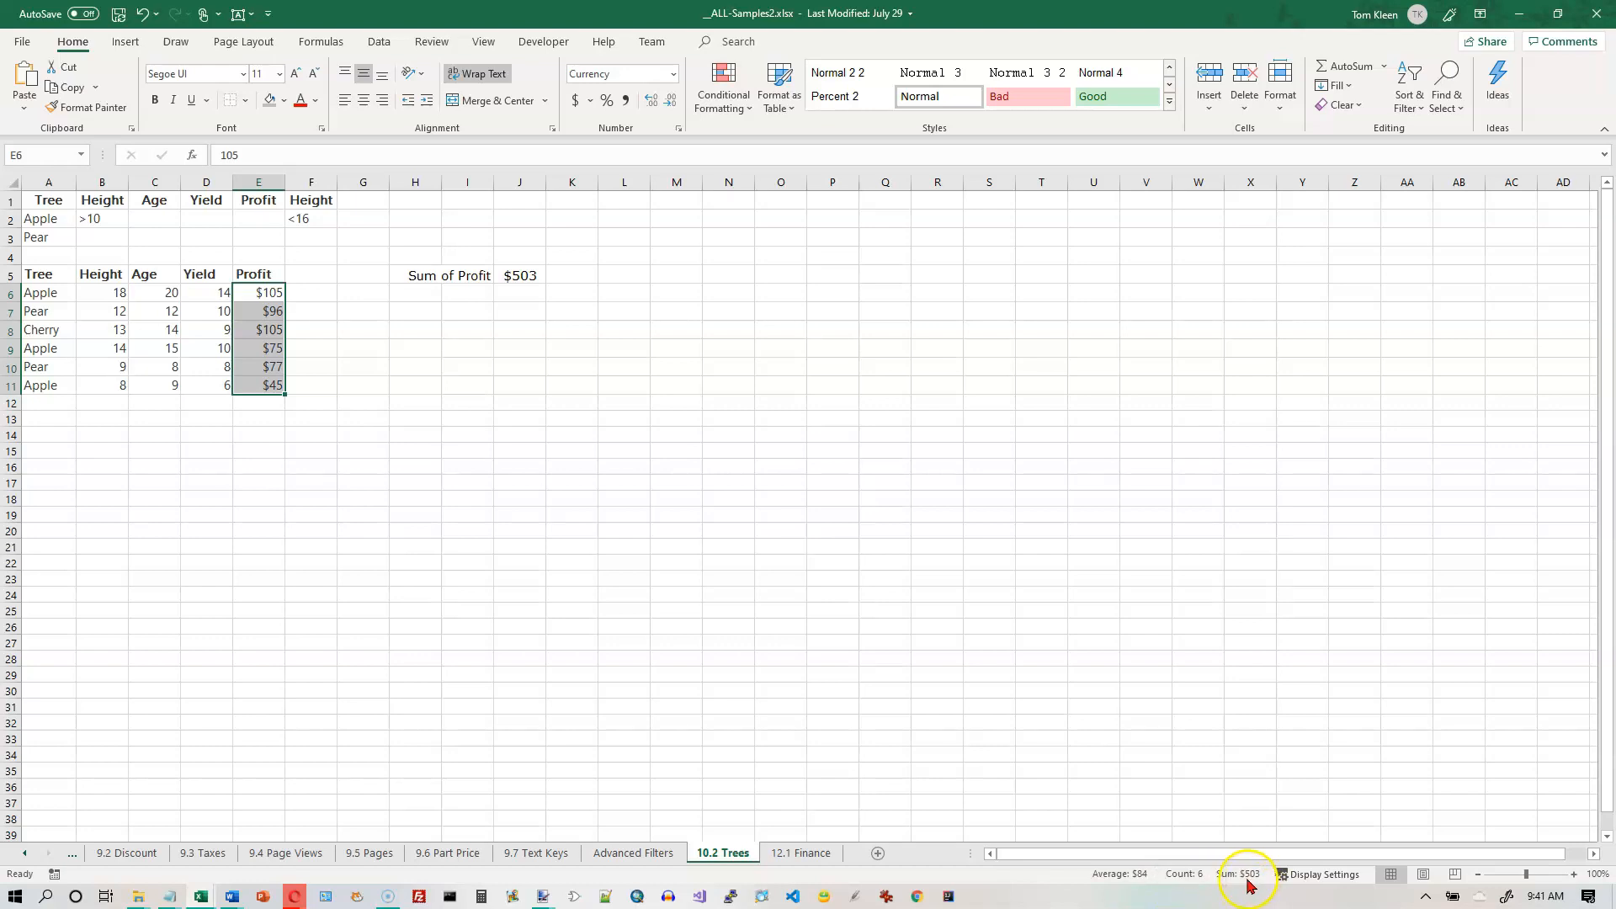
left_click(523, 278)
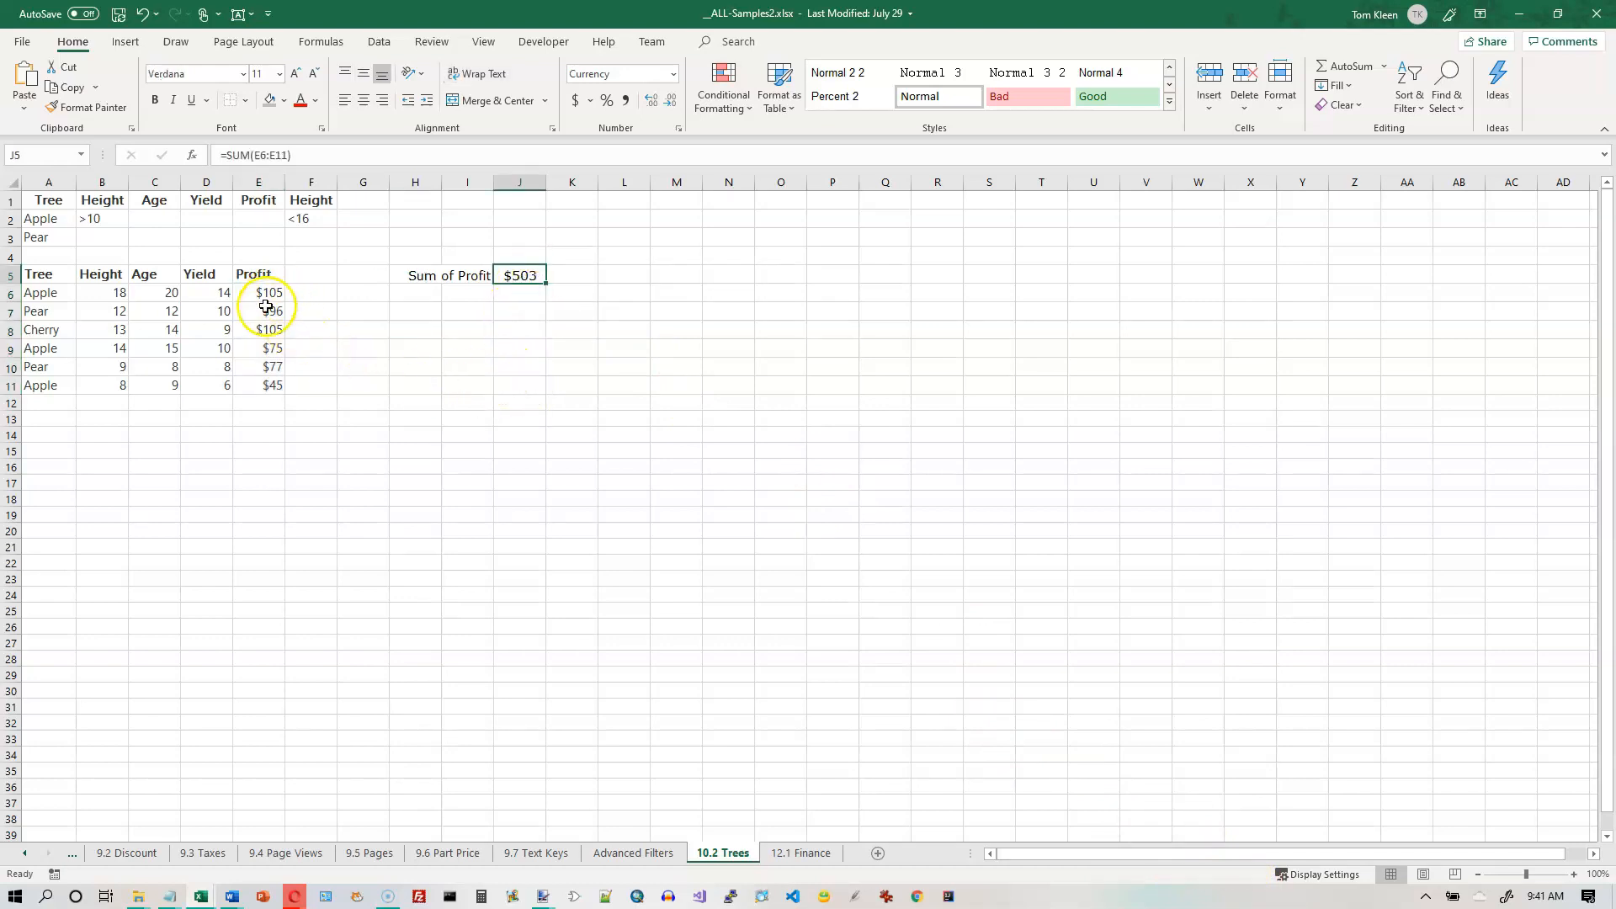
left_click_drag(264, 292, 260, 388)
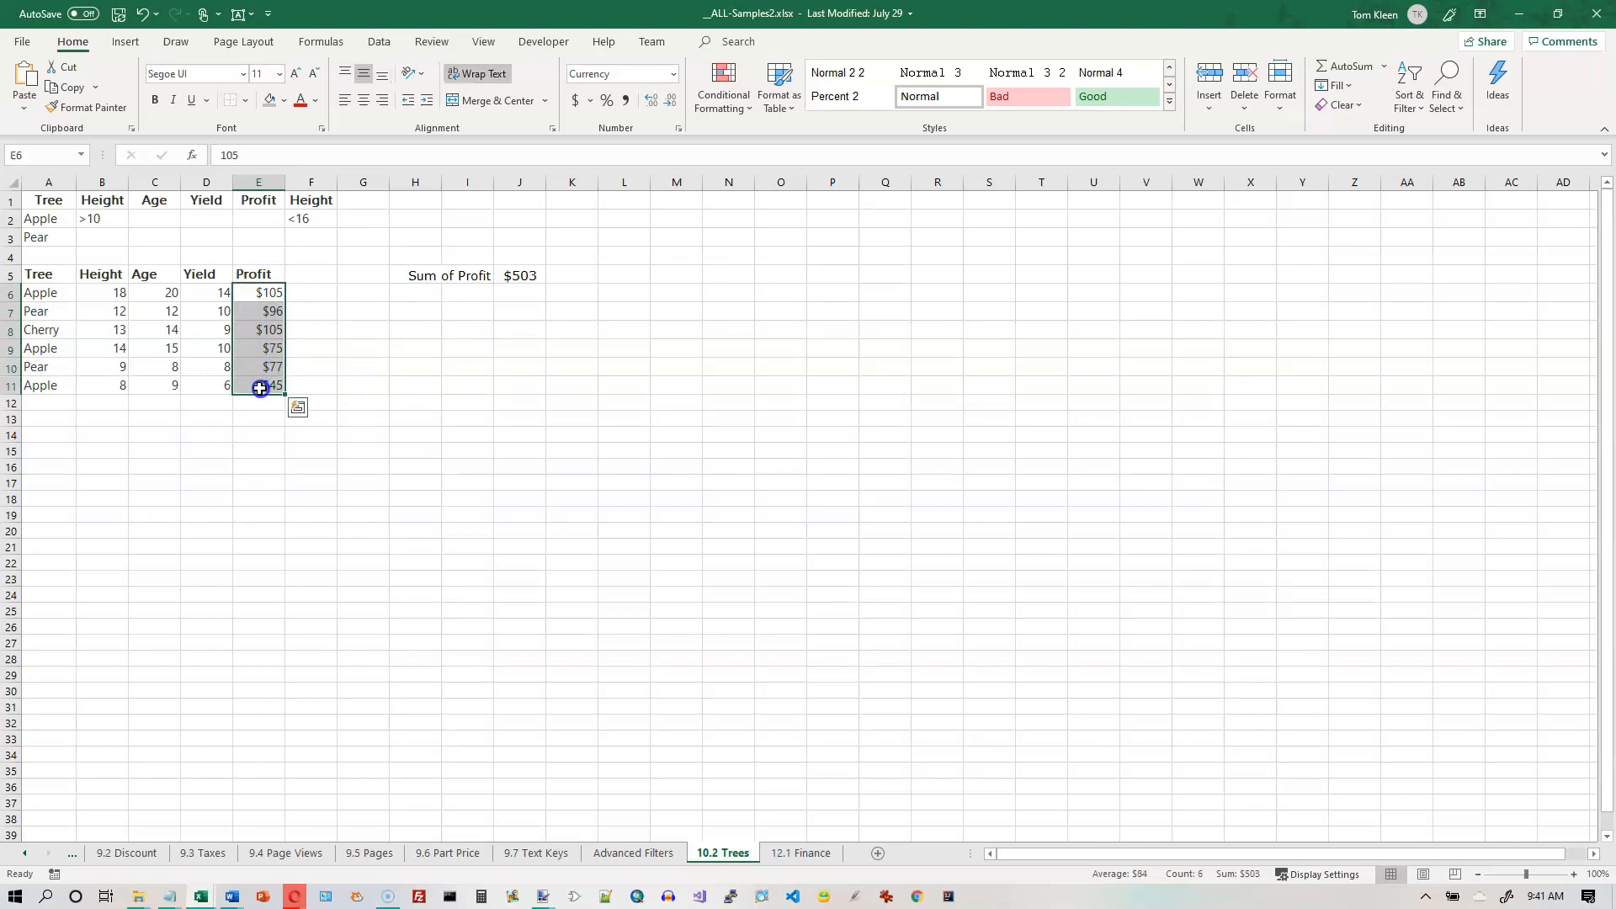
left_click_drag(33, 296, 282, 292)
left_click_drag(51, 351, 257, 348)
left_click_drag(46, 385, 245, 387)
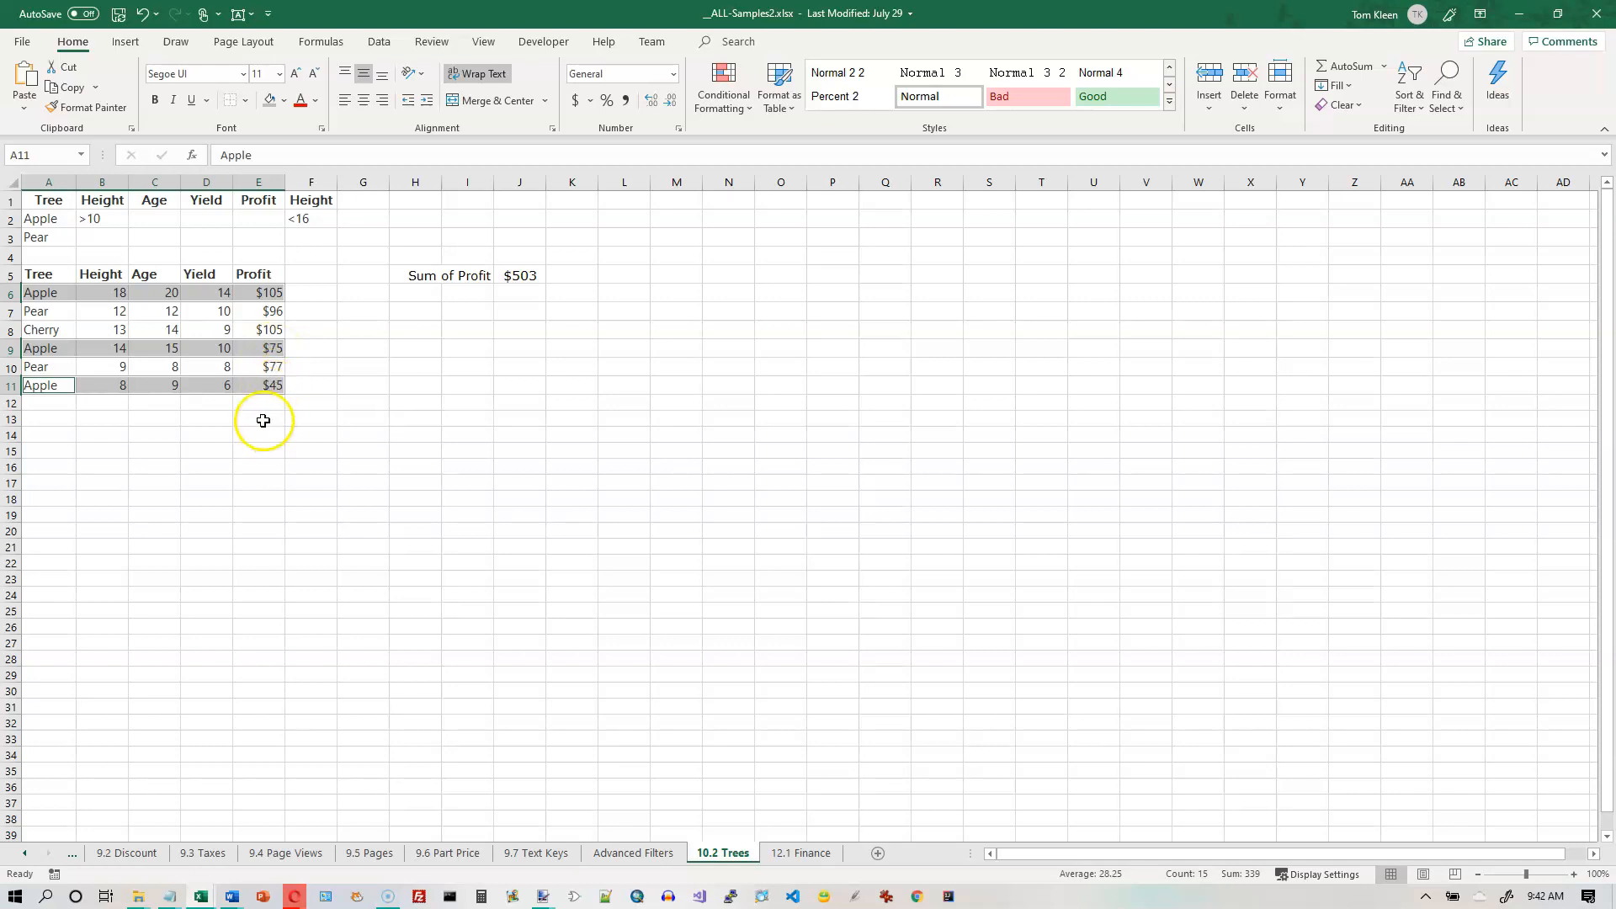
Step: Enter the label "Sum of Apple Tree Profit" in cell I6 and right-align it
left_click(525, 294)
left_click(469, 293)
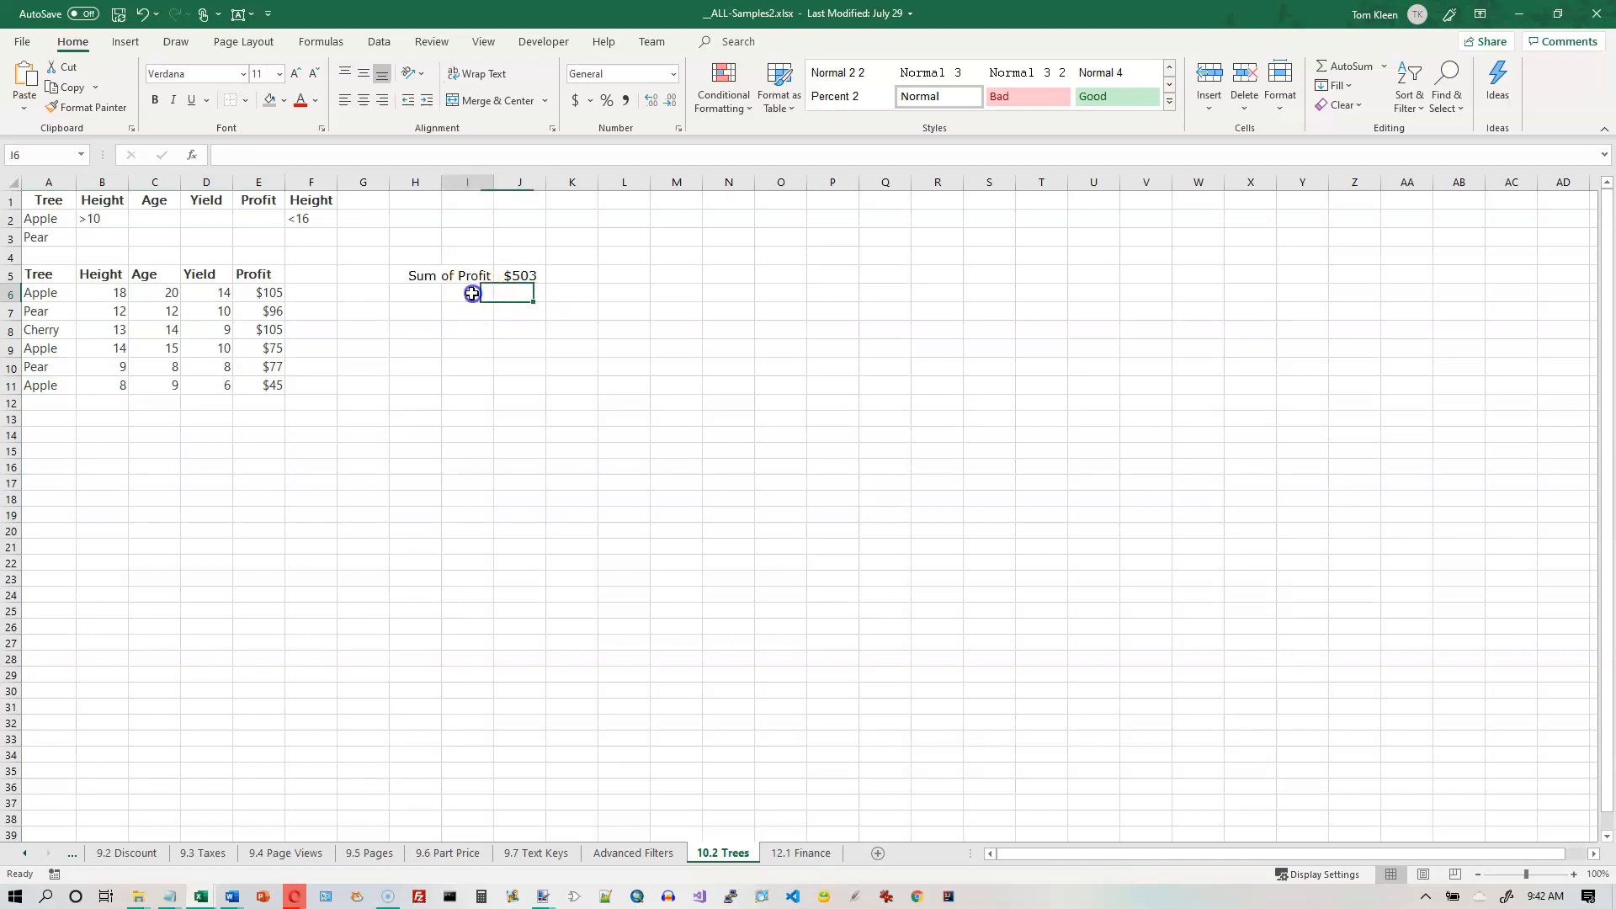
type("S")
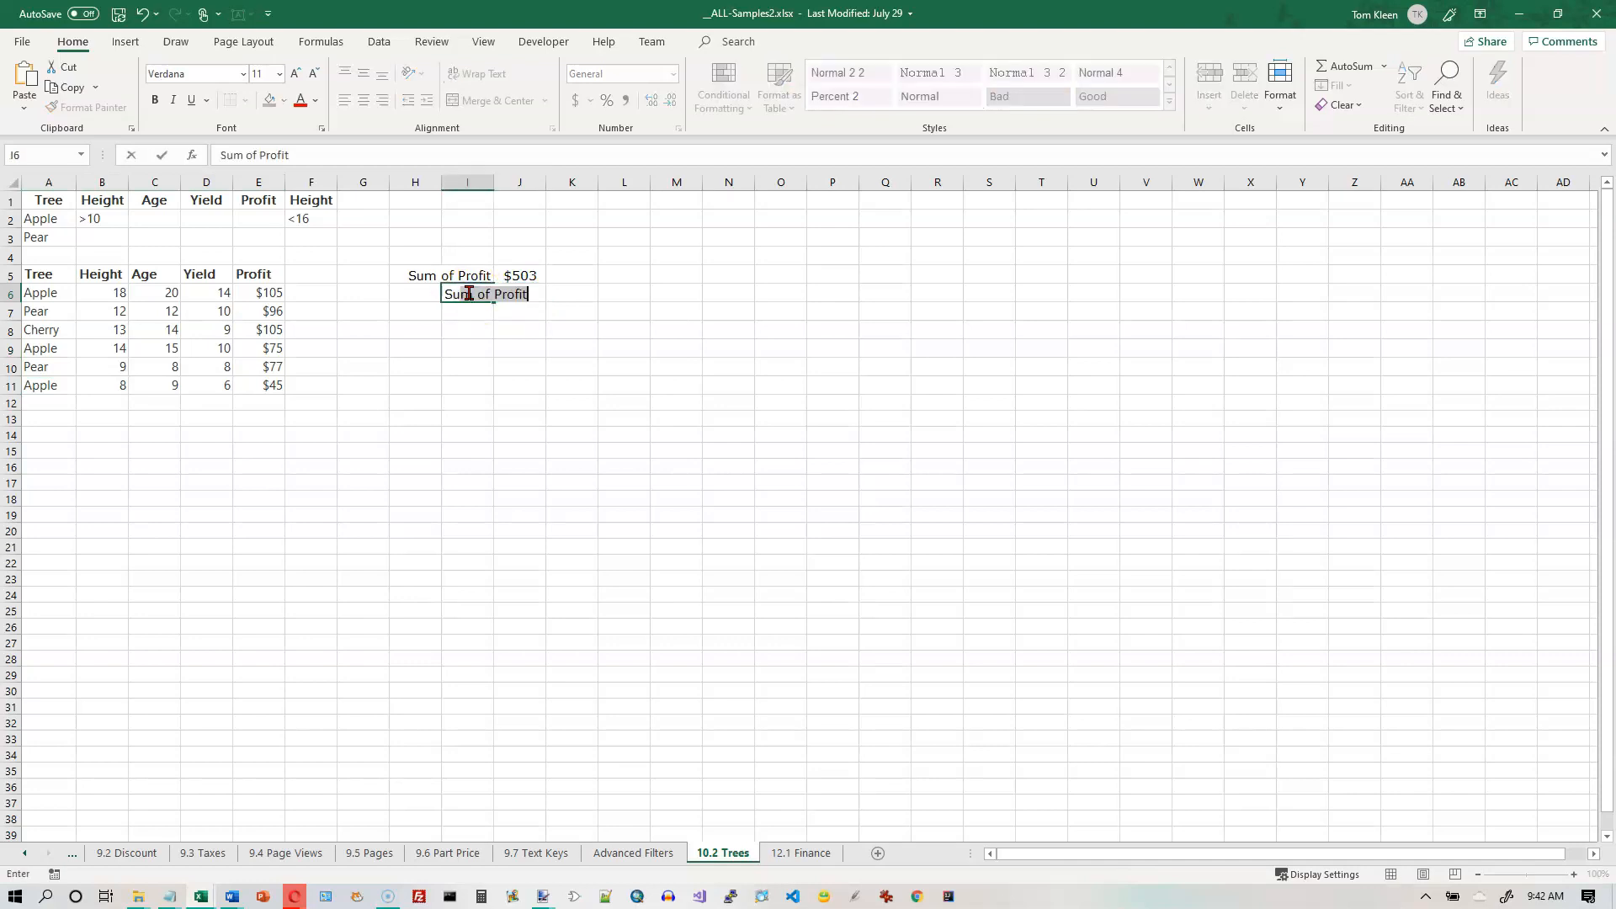
type("um of Apple Tree Profit")
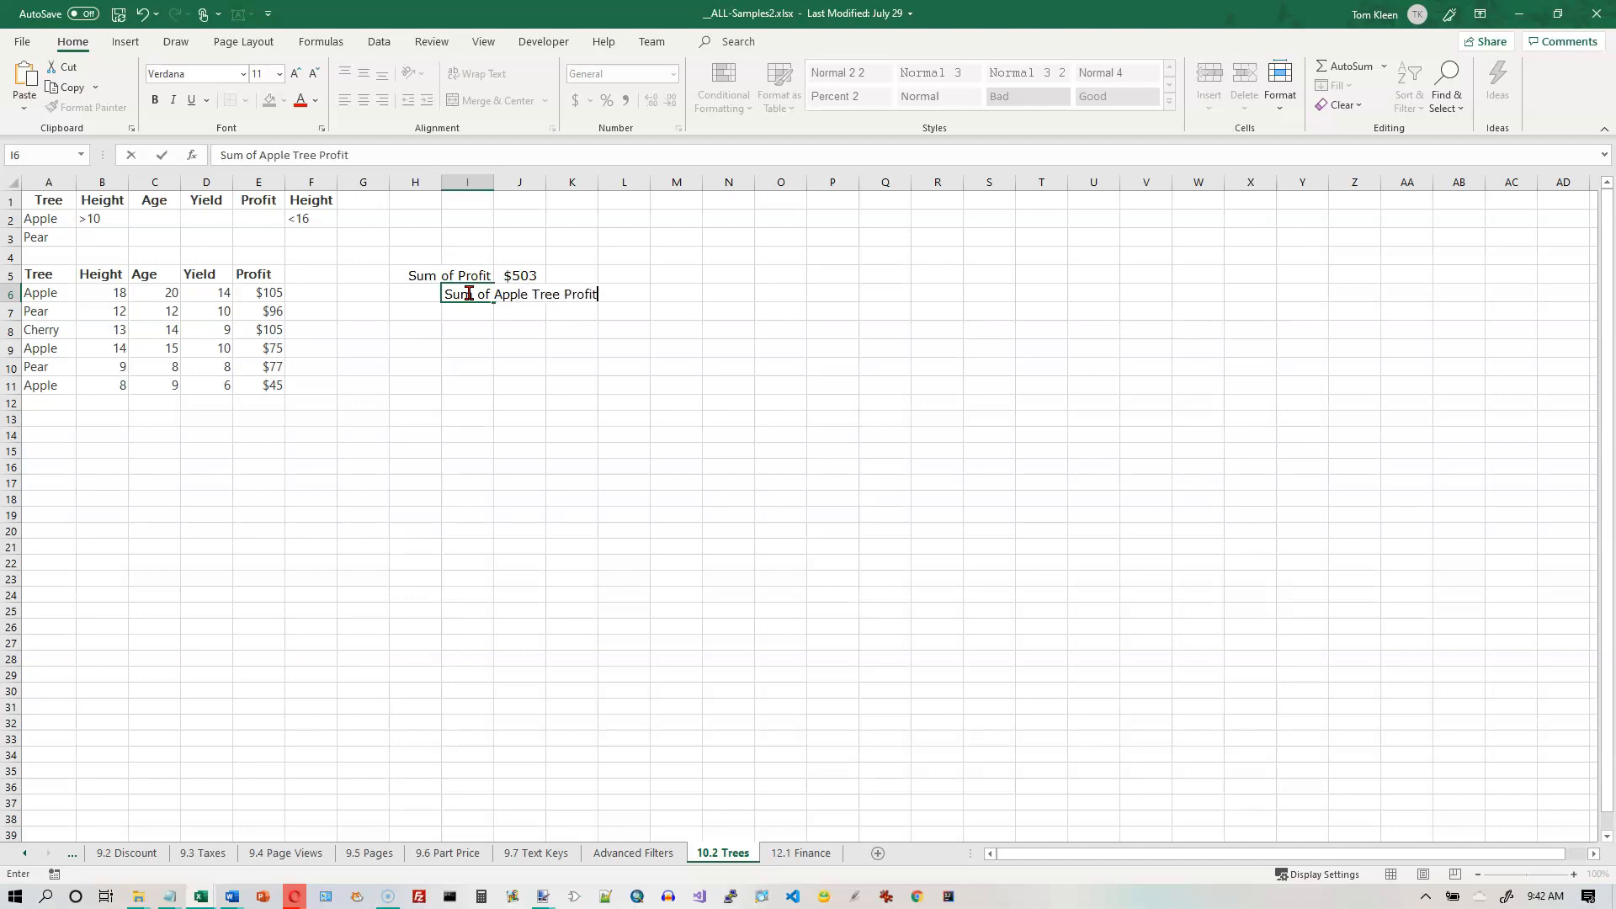
key("Return")
left_click(469, 293)
left_click(382, 100)
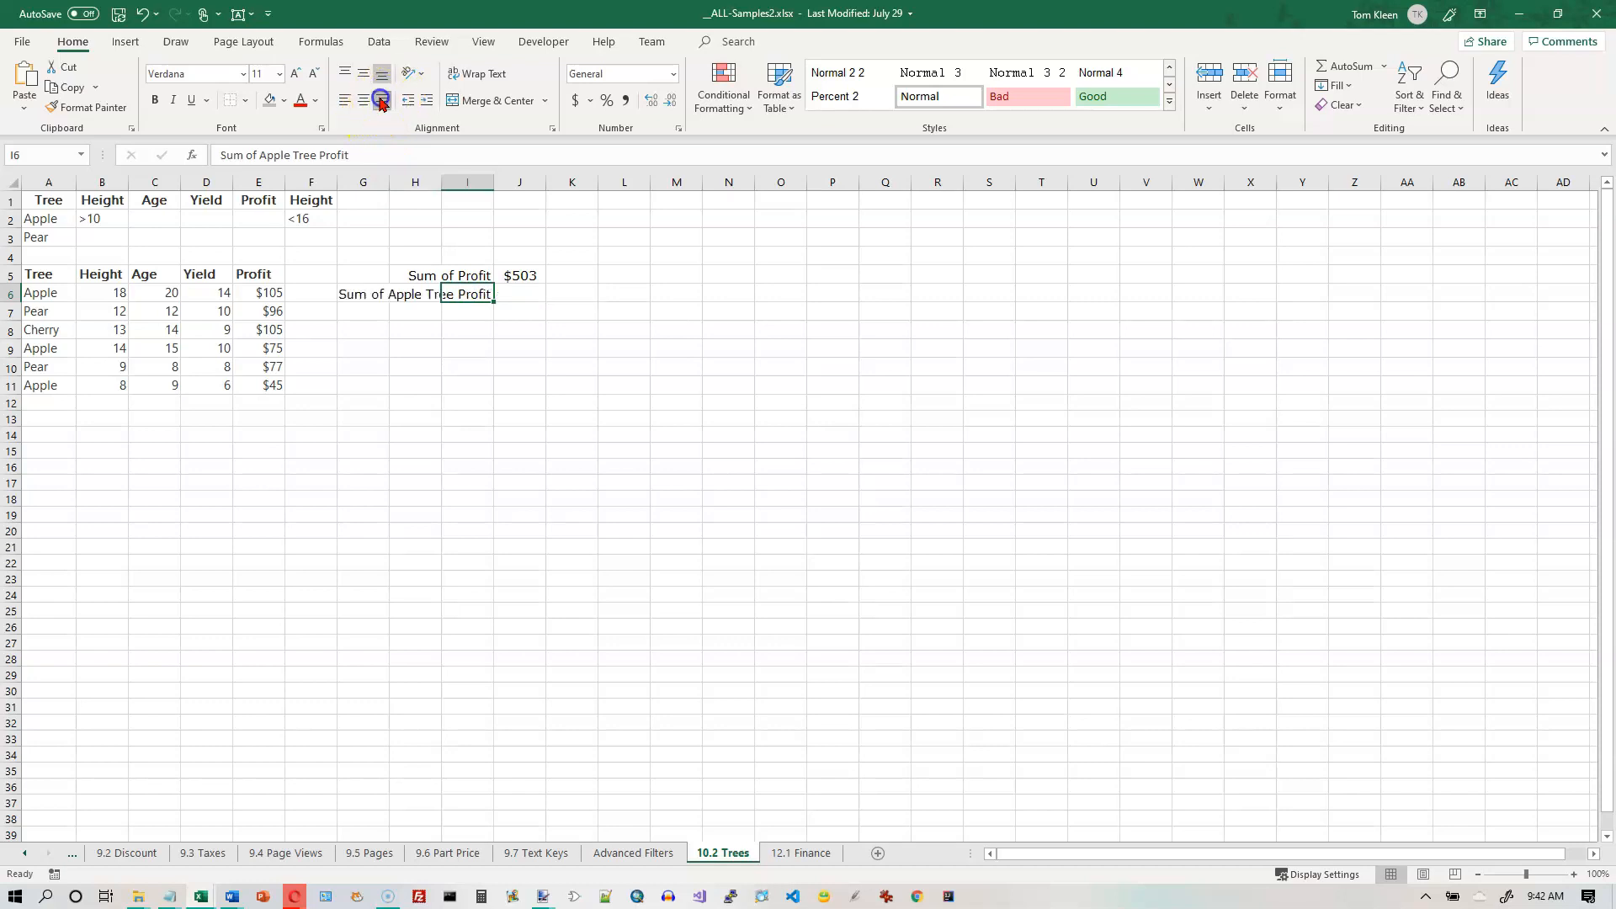
Step: Start inserting a function in cell J6 and list the functions of the Database category
left_click(532, 295)
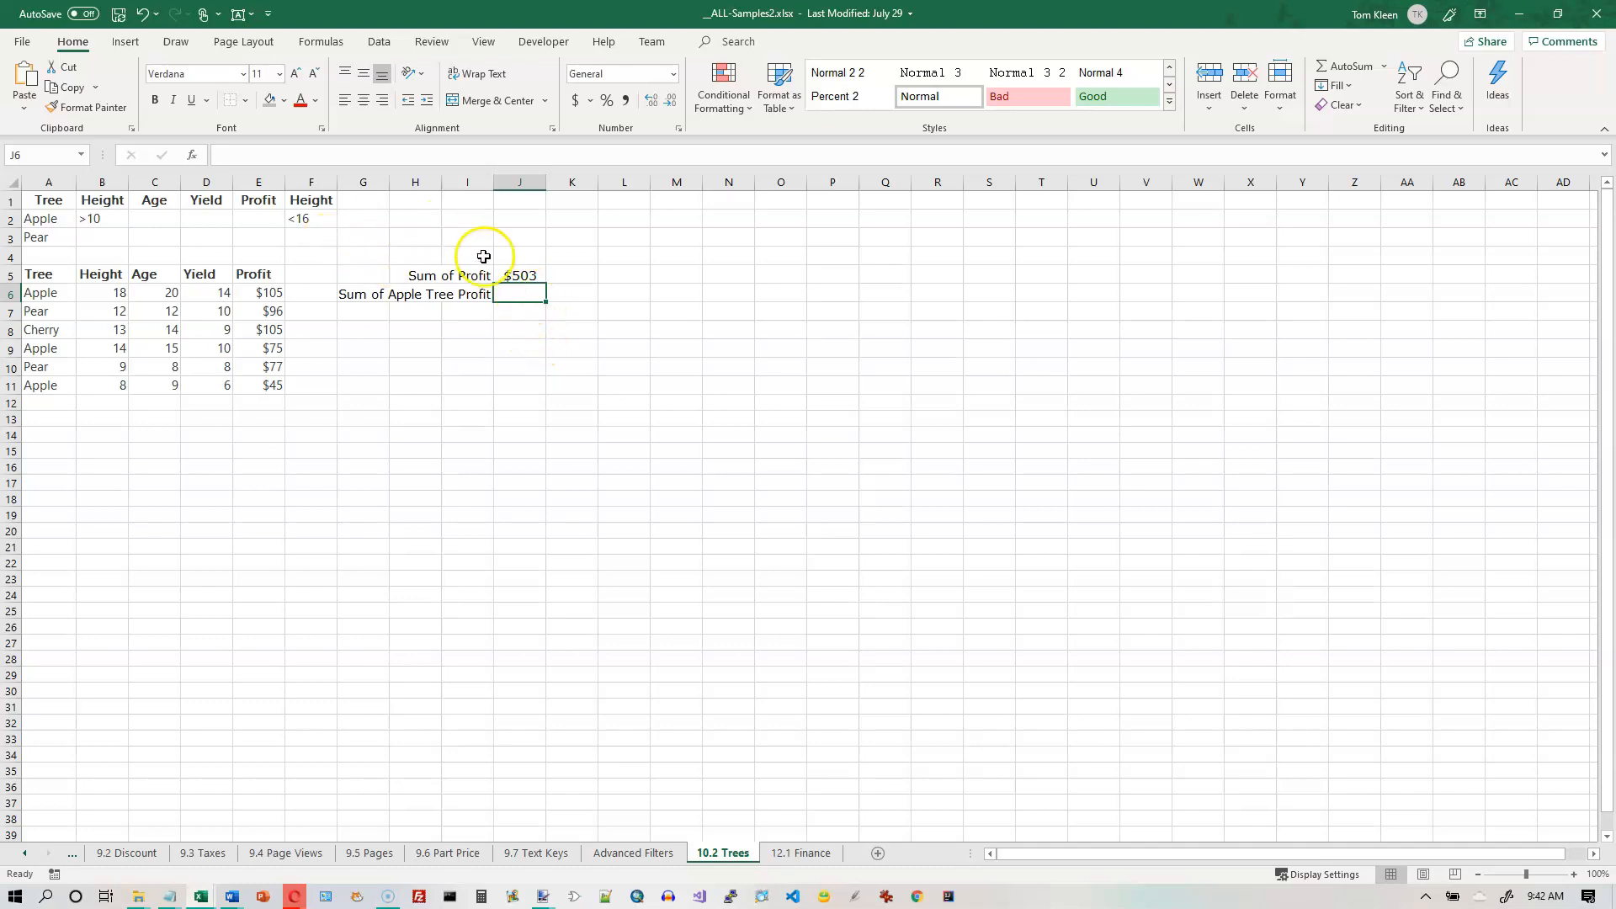
left_click(321, 42)
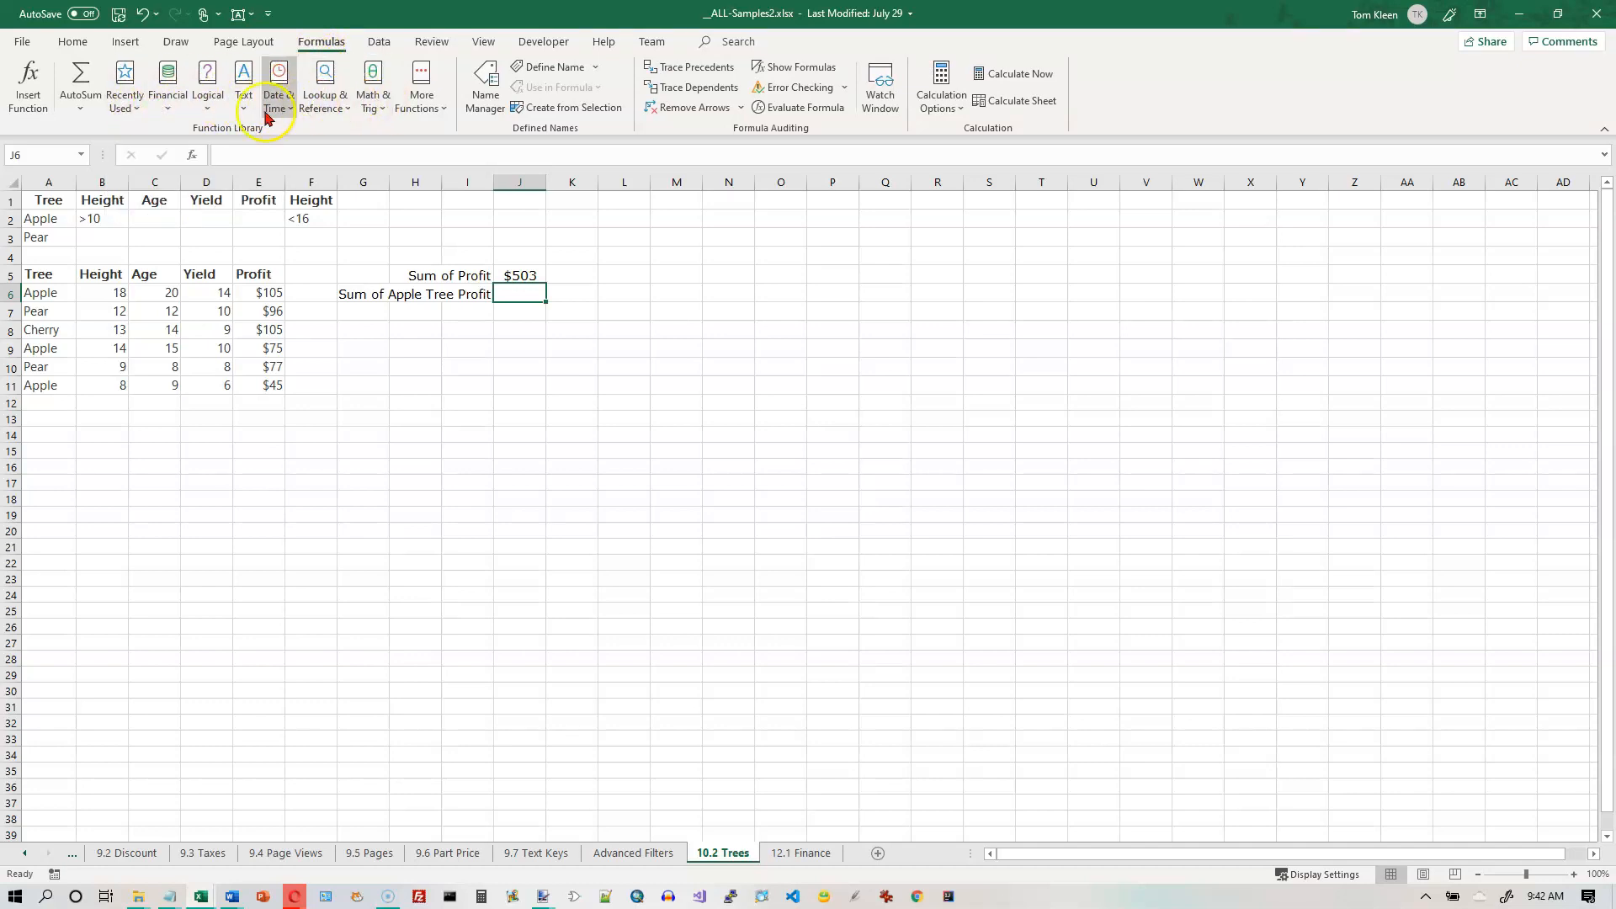
left_click(442, 110)
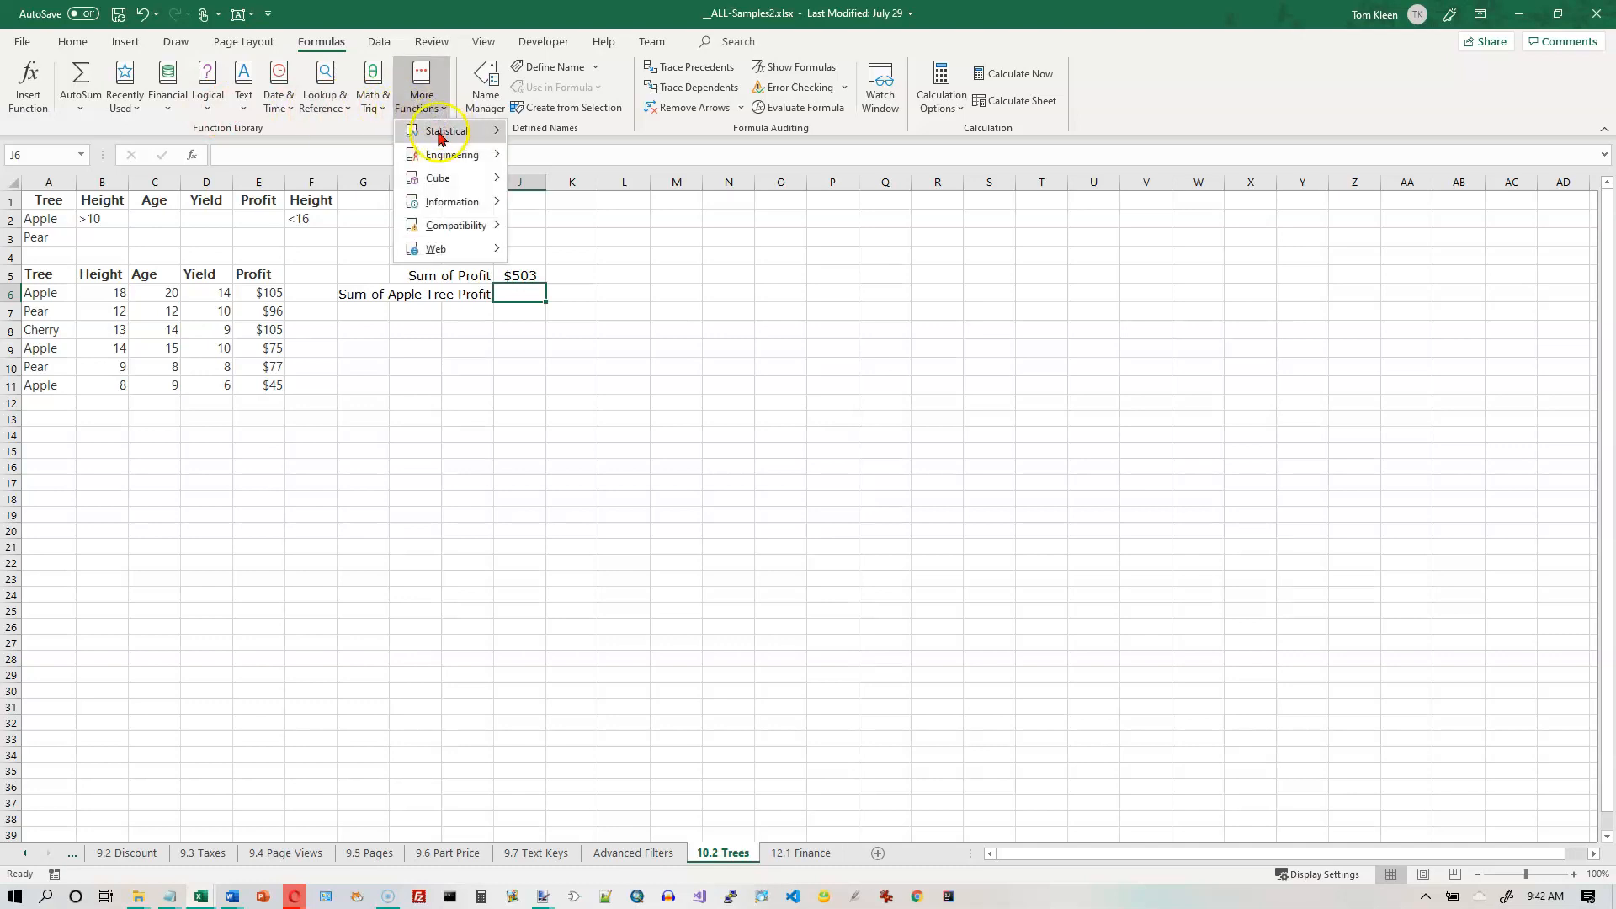
left_click(446, 132)
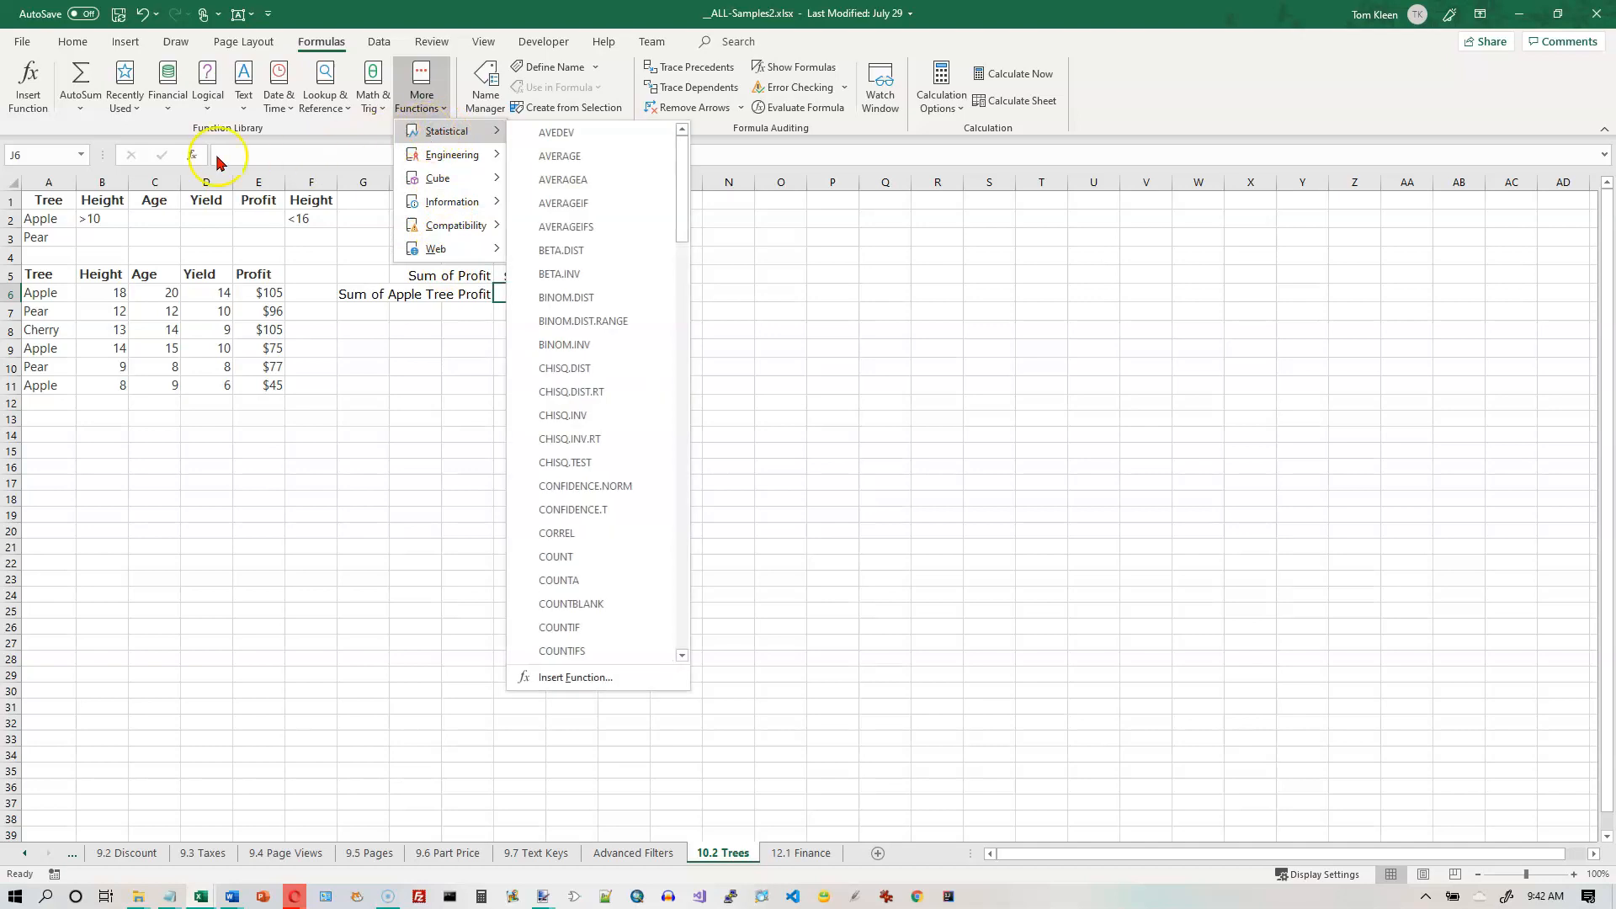
left_click(27, 81)
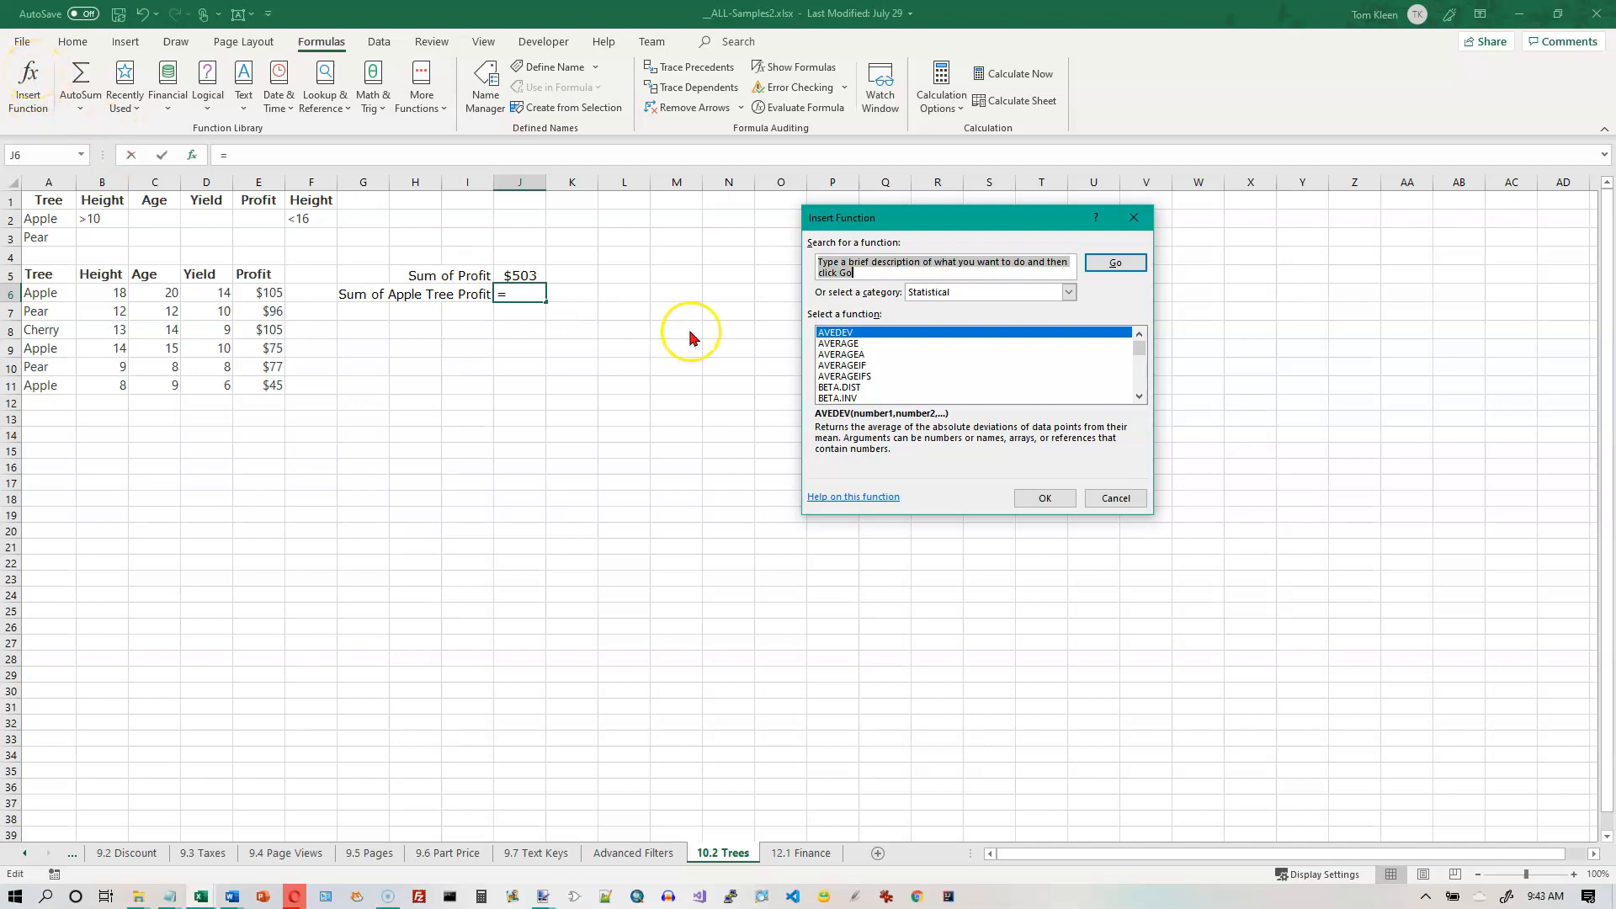
left_click(1067, 292)
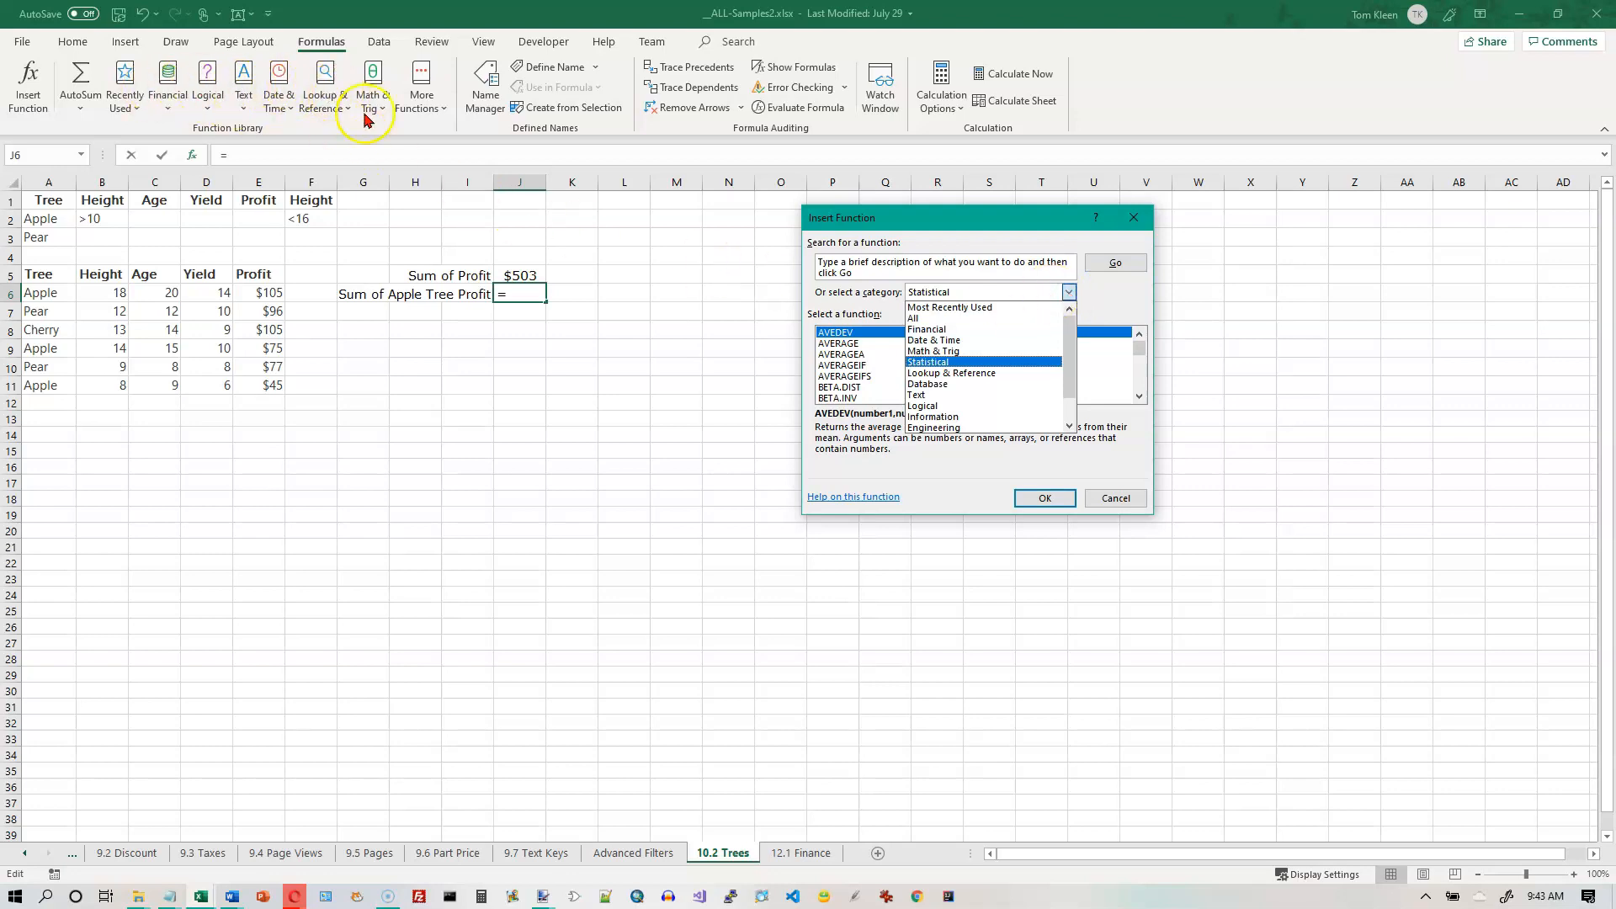
left_click(966, 386)
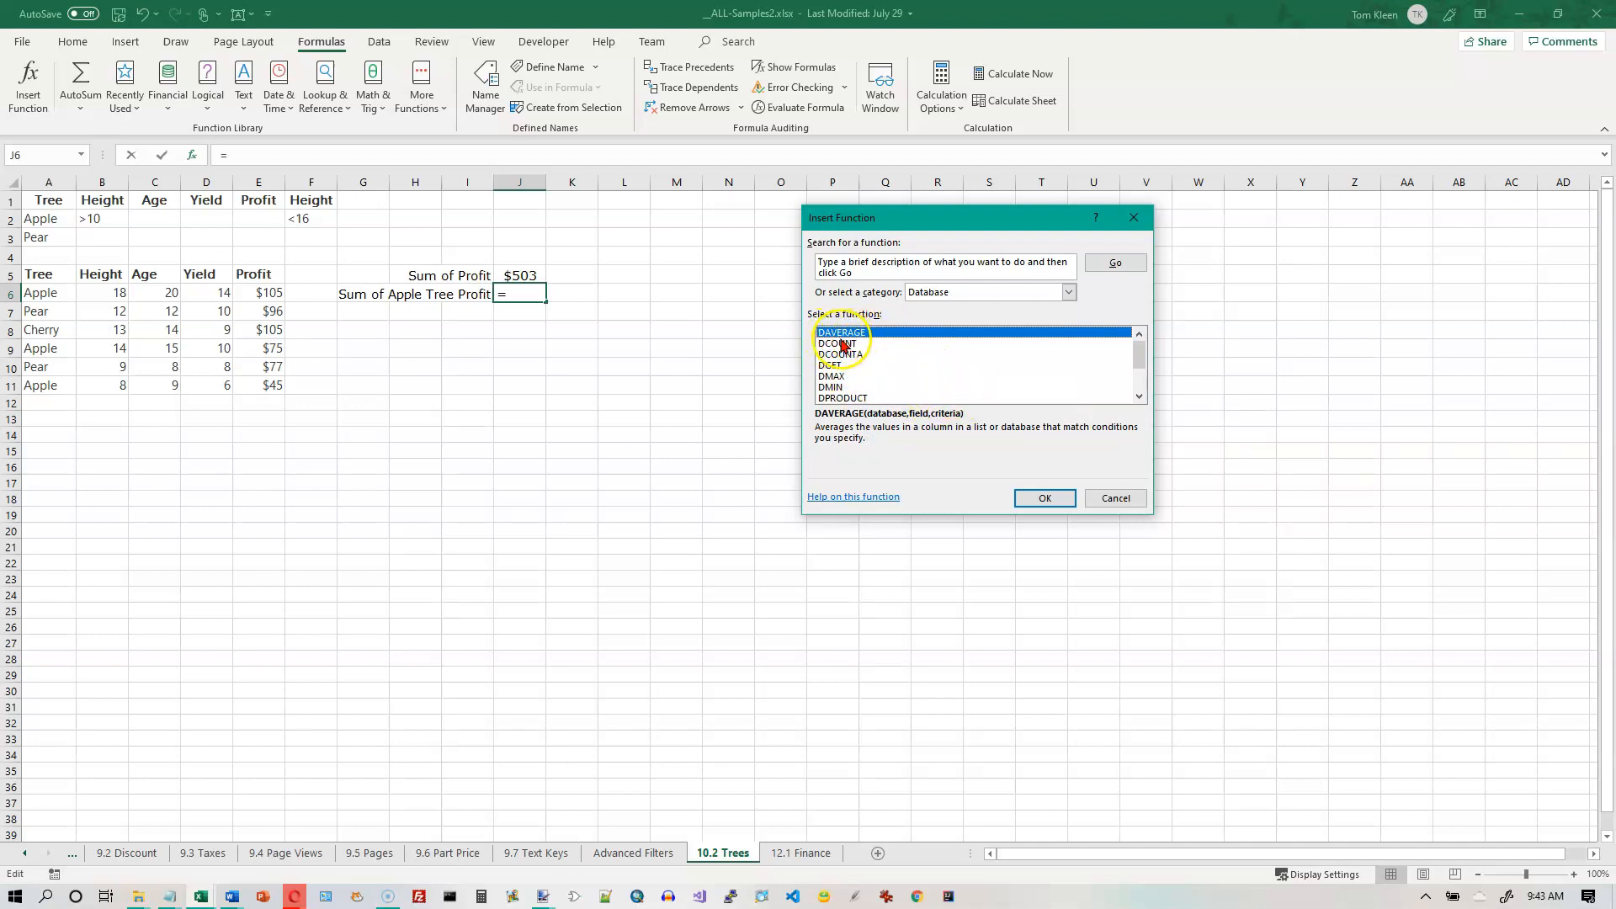
Step: Choose the DSUM function from the Database functions for cell J6
left_click(1139, 396)
left_click(1139, 397)
left_click(1140, 396)
left_click(1139, 396)
left_click(1140, 396)
left_click(934, 376)
left_click(1039, 498)
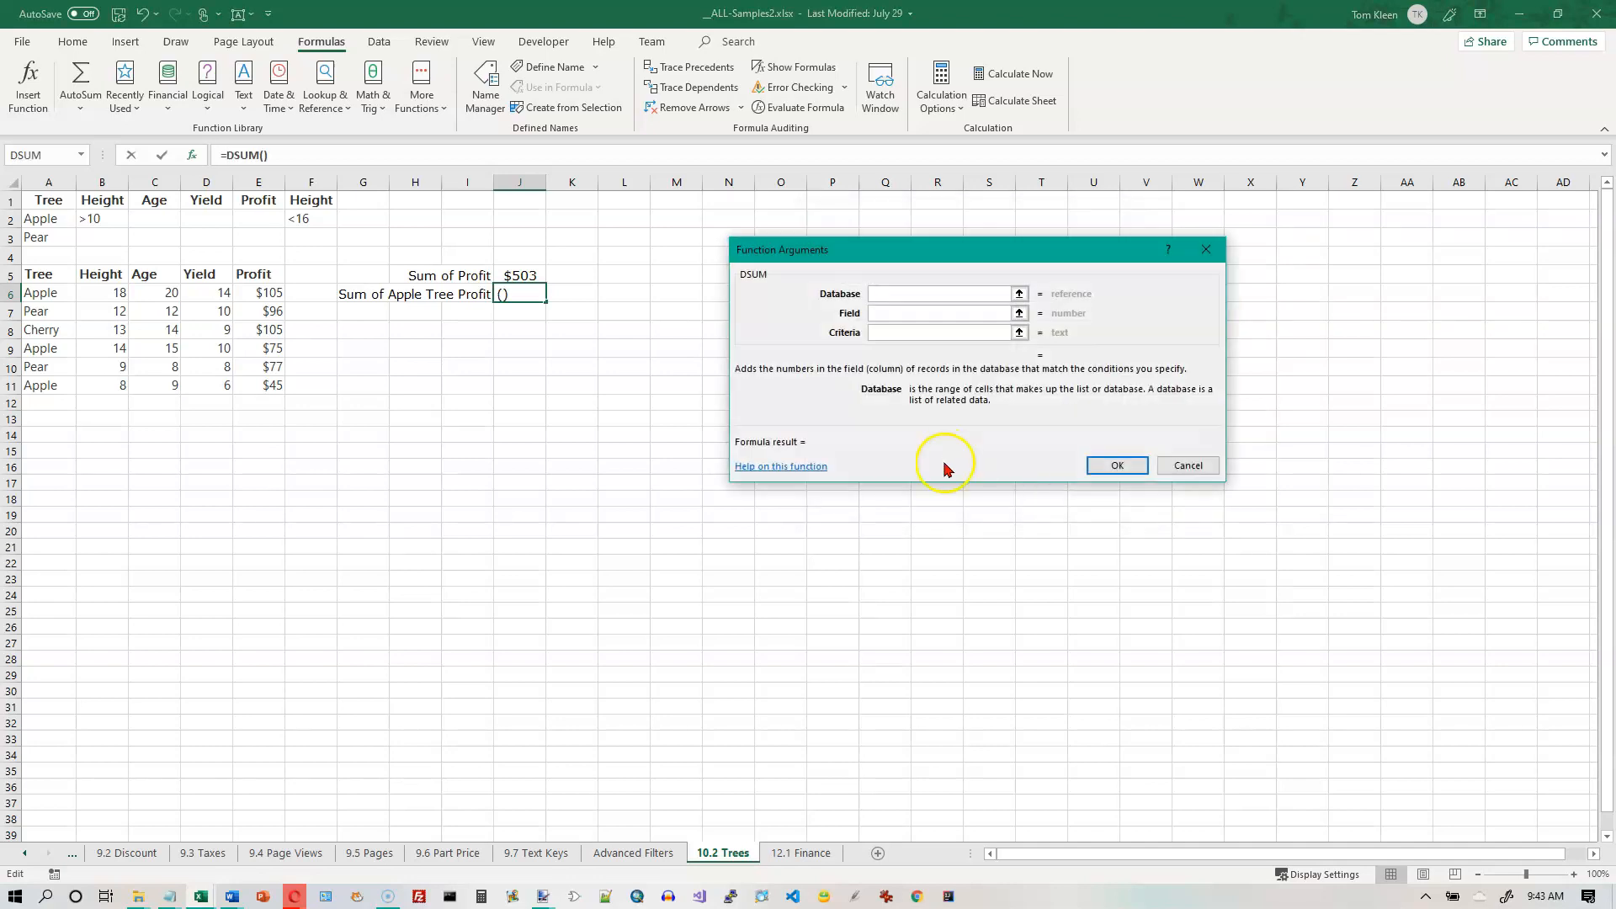
Step: Set the DSUM database argument to A5:E11 and the field argument to column number 5
left_click_drag(882, 259, 557, 375)
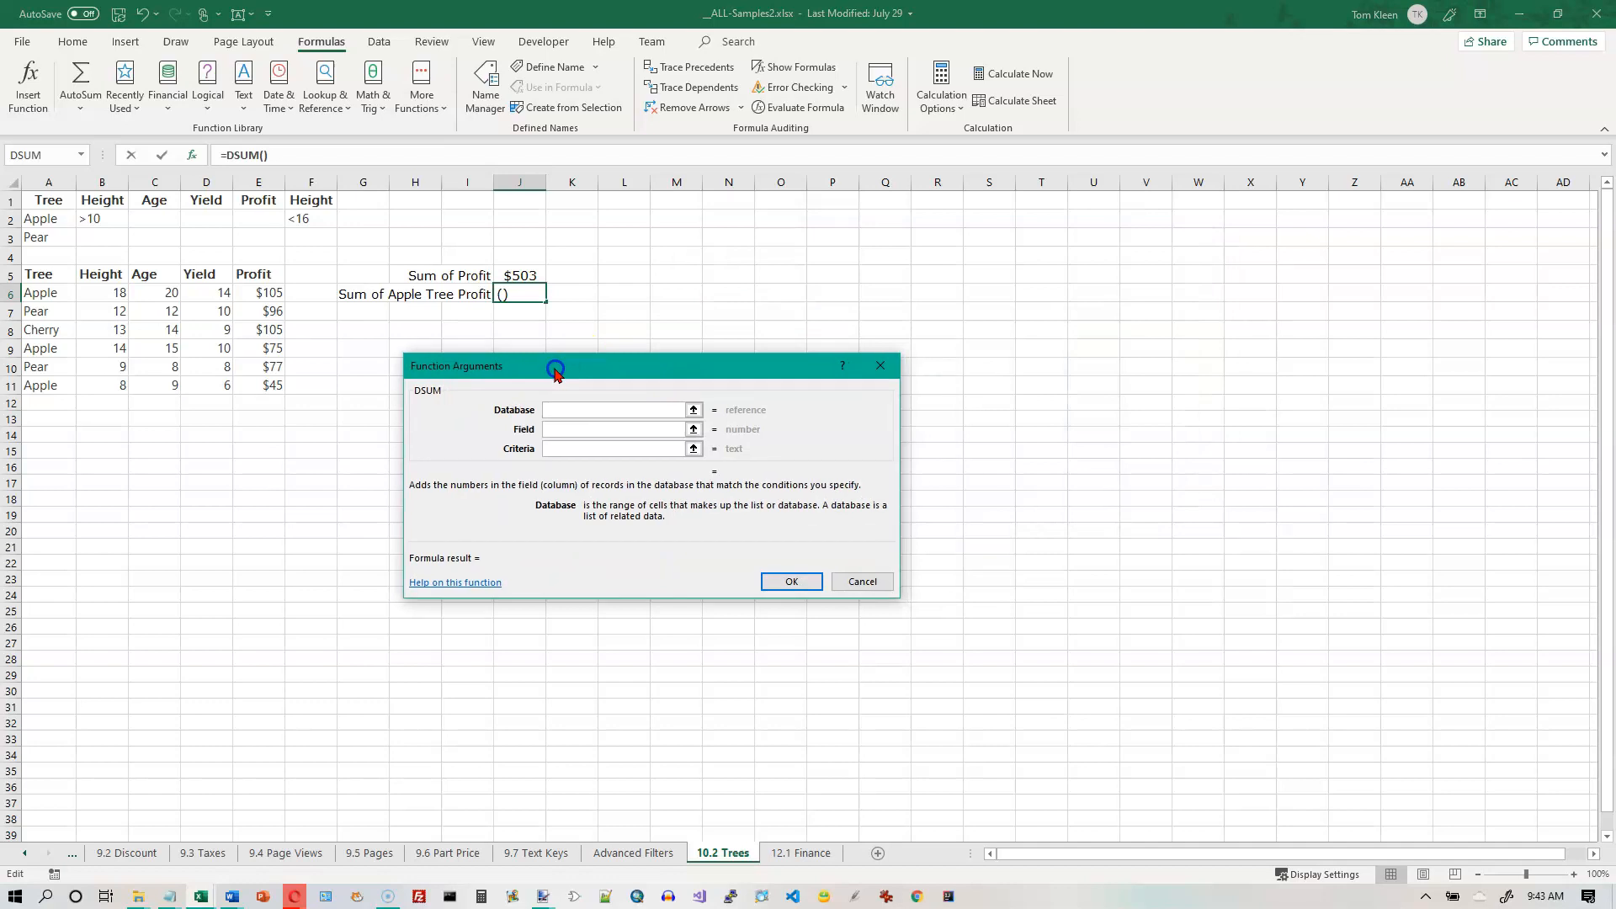
left_click(577, 411)
left_click_drag(34, 274, 250, 385)
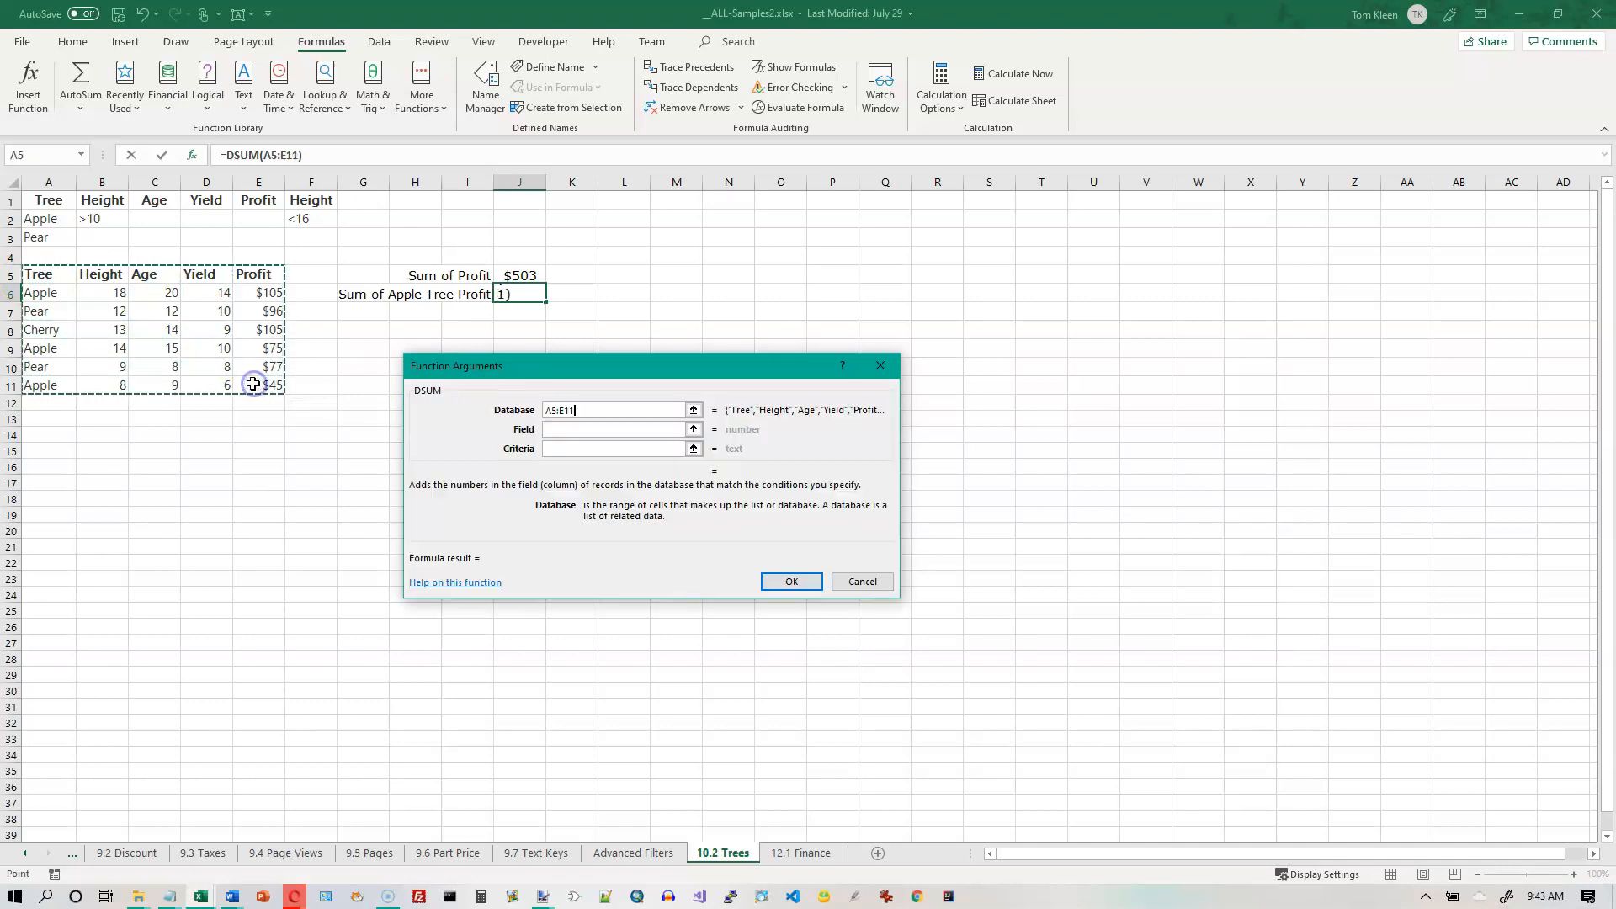
left_click(586, 429)
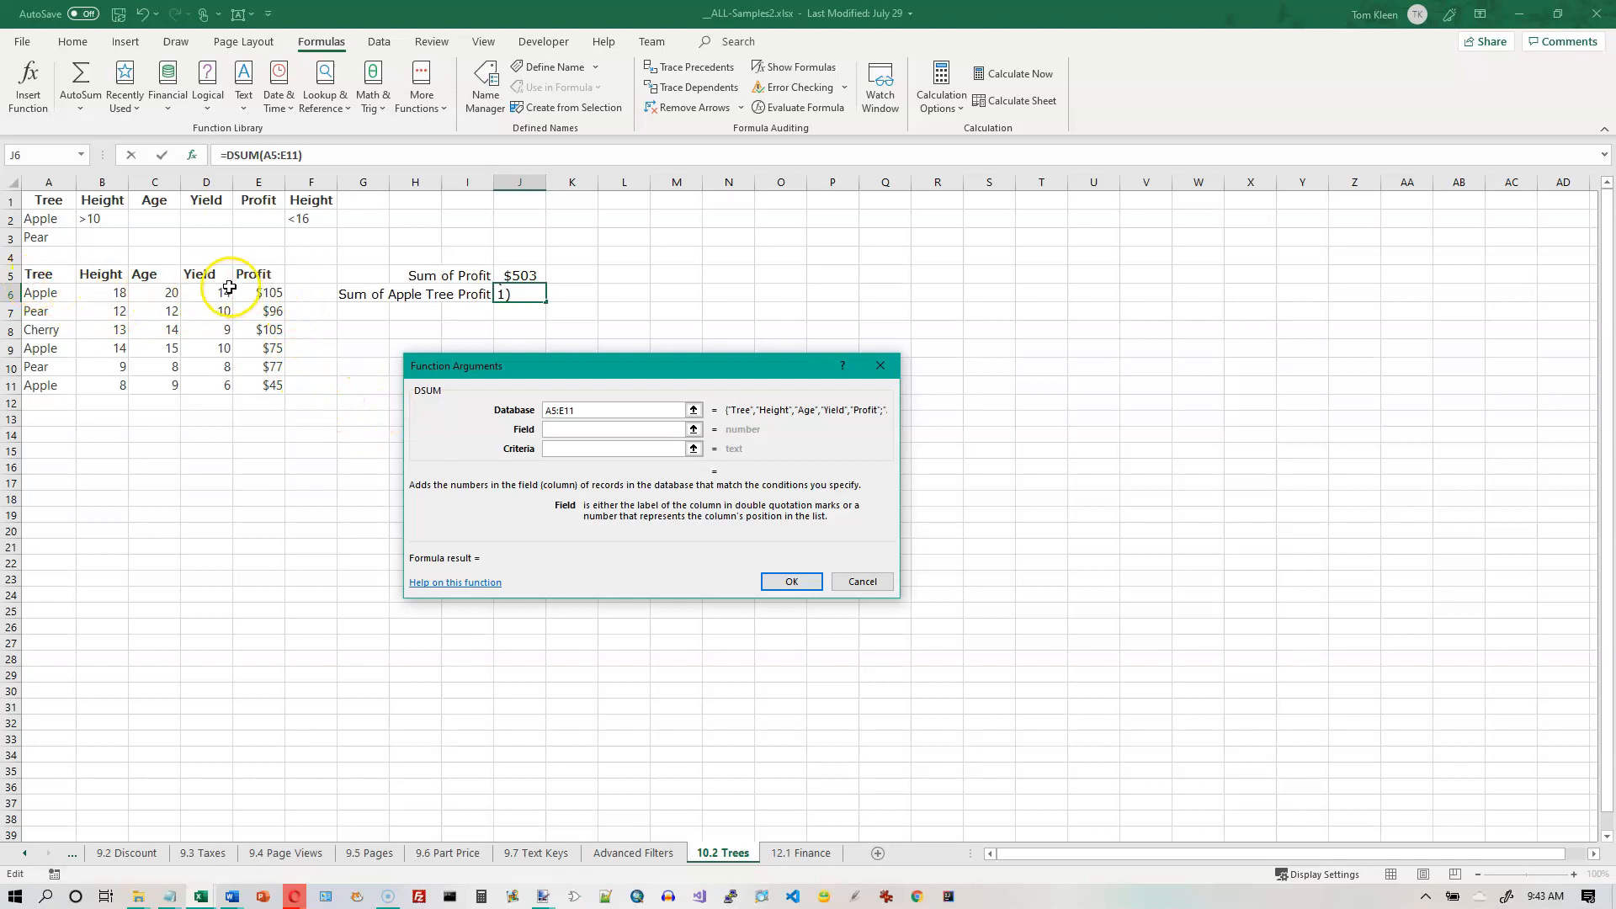
left_click_drag(37, 278, 245, 382)
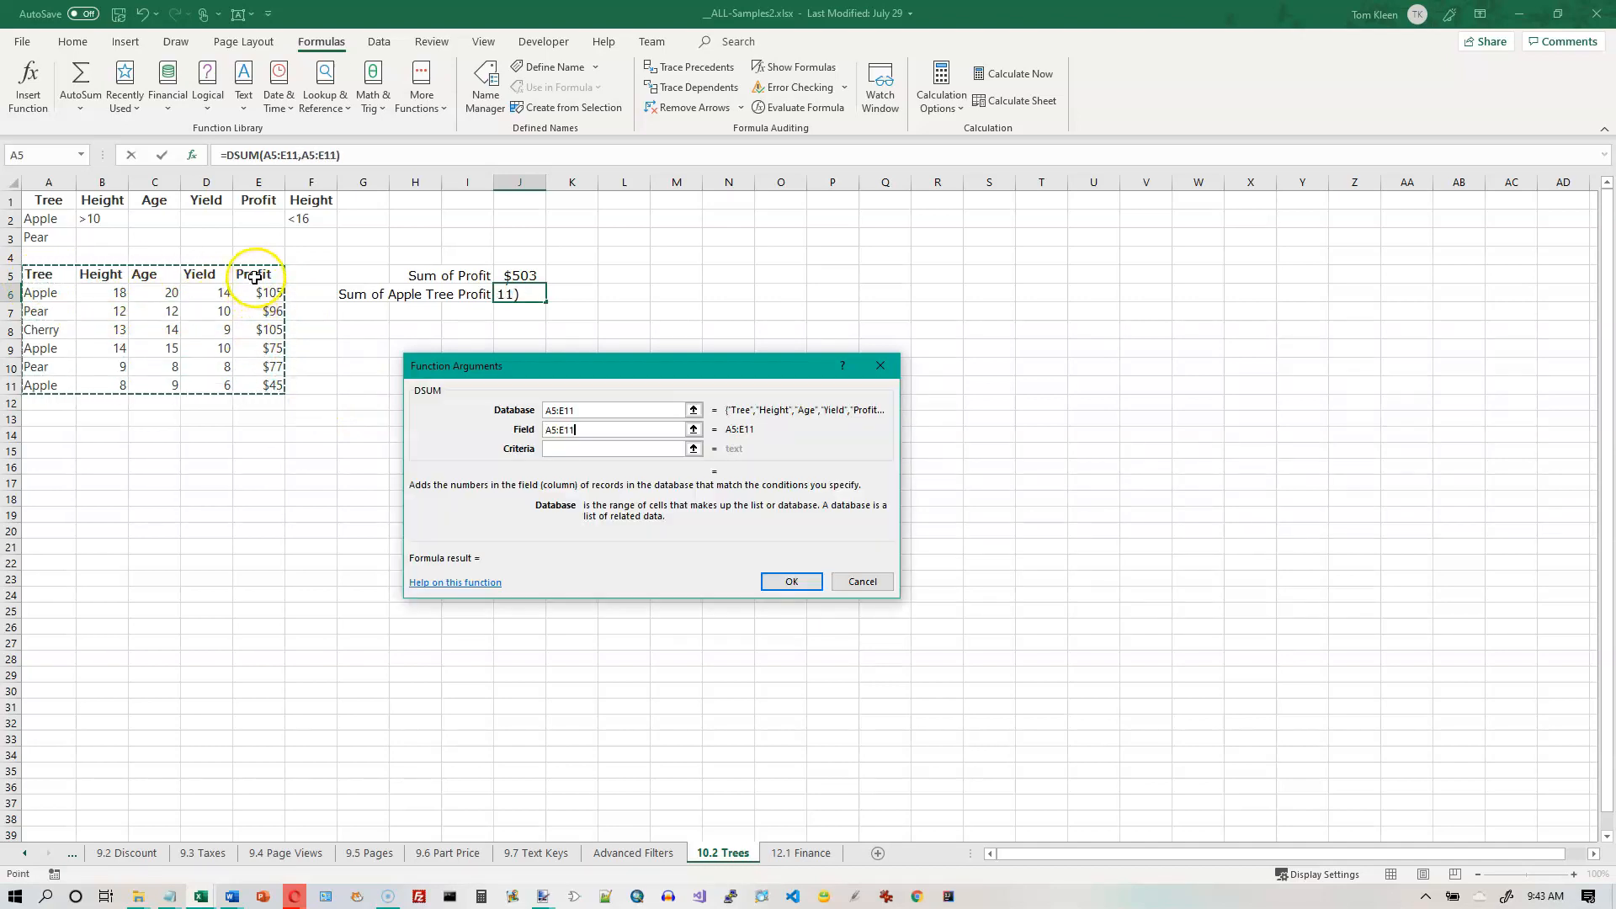
left_click(527, 430)
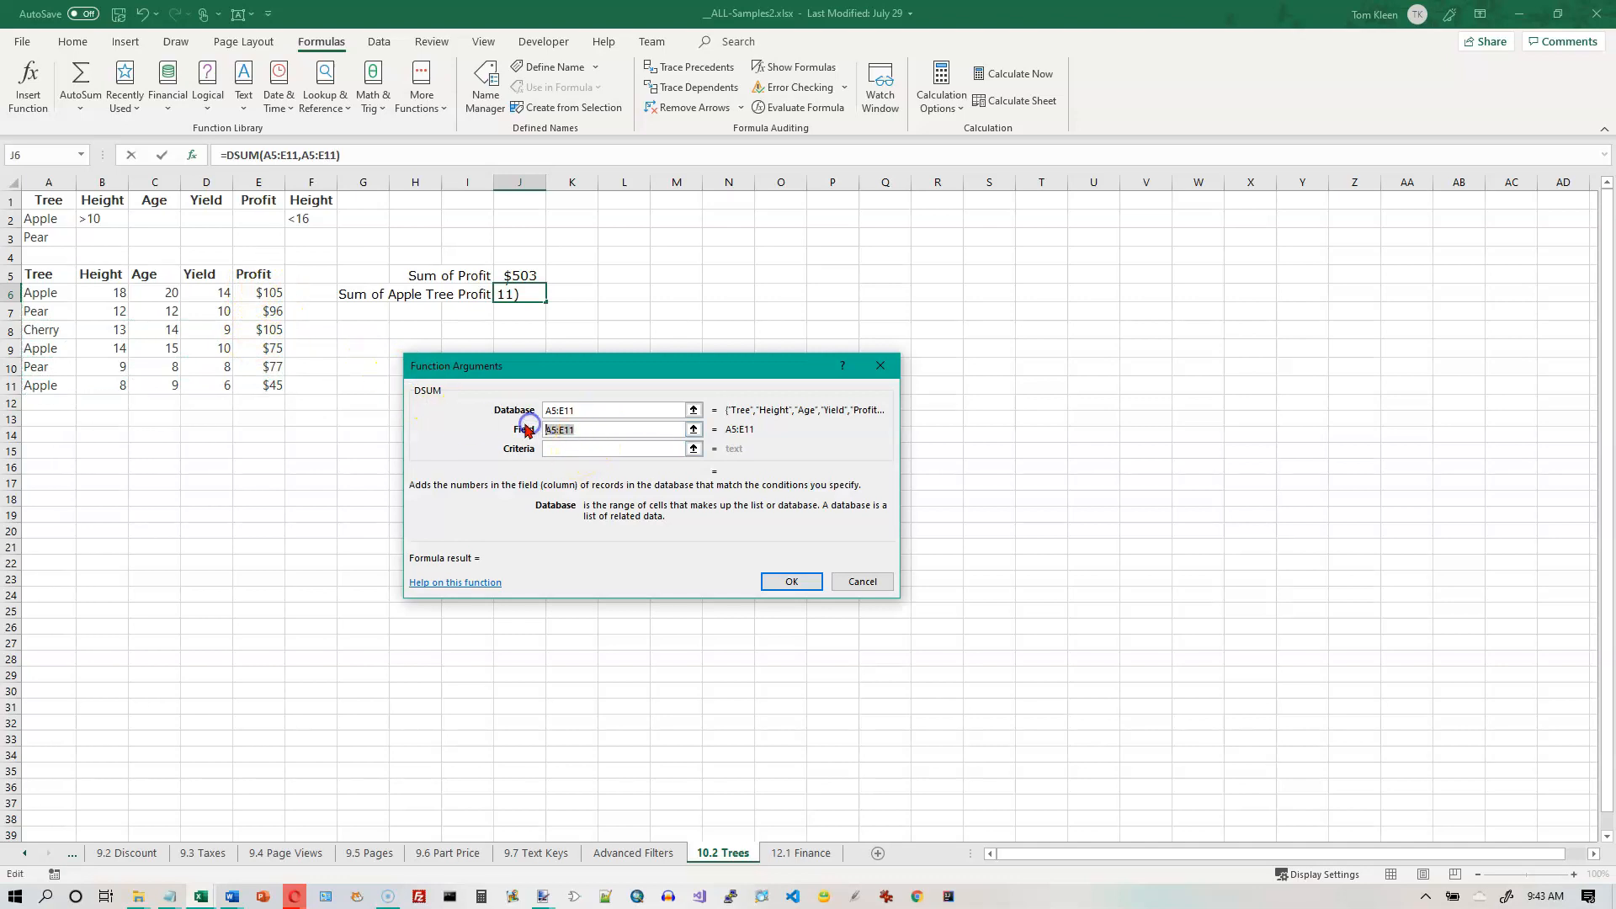
key("BackSpace")
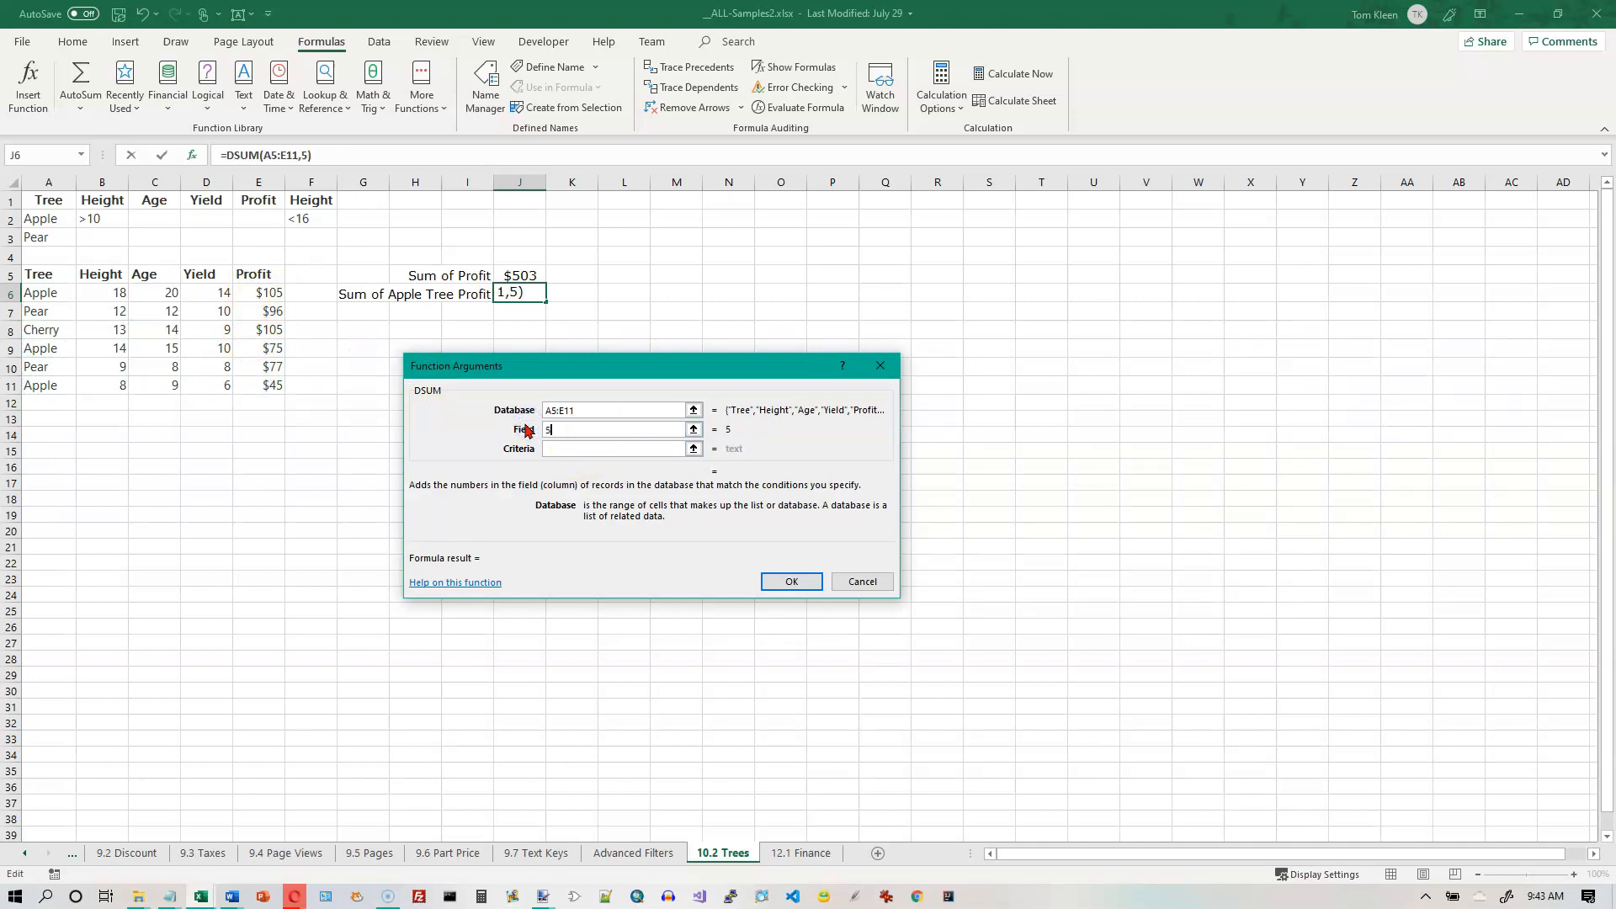
left_click(562, 430)
Step: Set the DSUM criteria to A1:A2, complete the formula, and review its arguments in cell J6
left_click(569, 449)
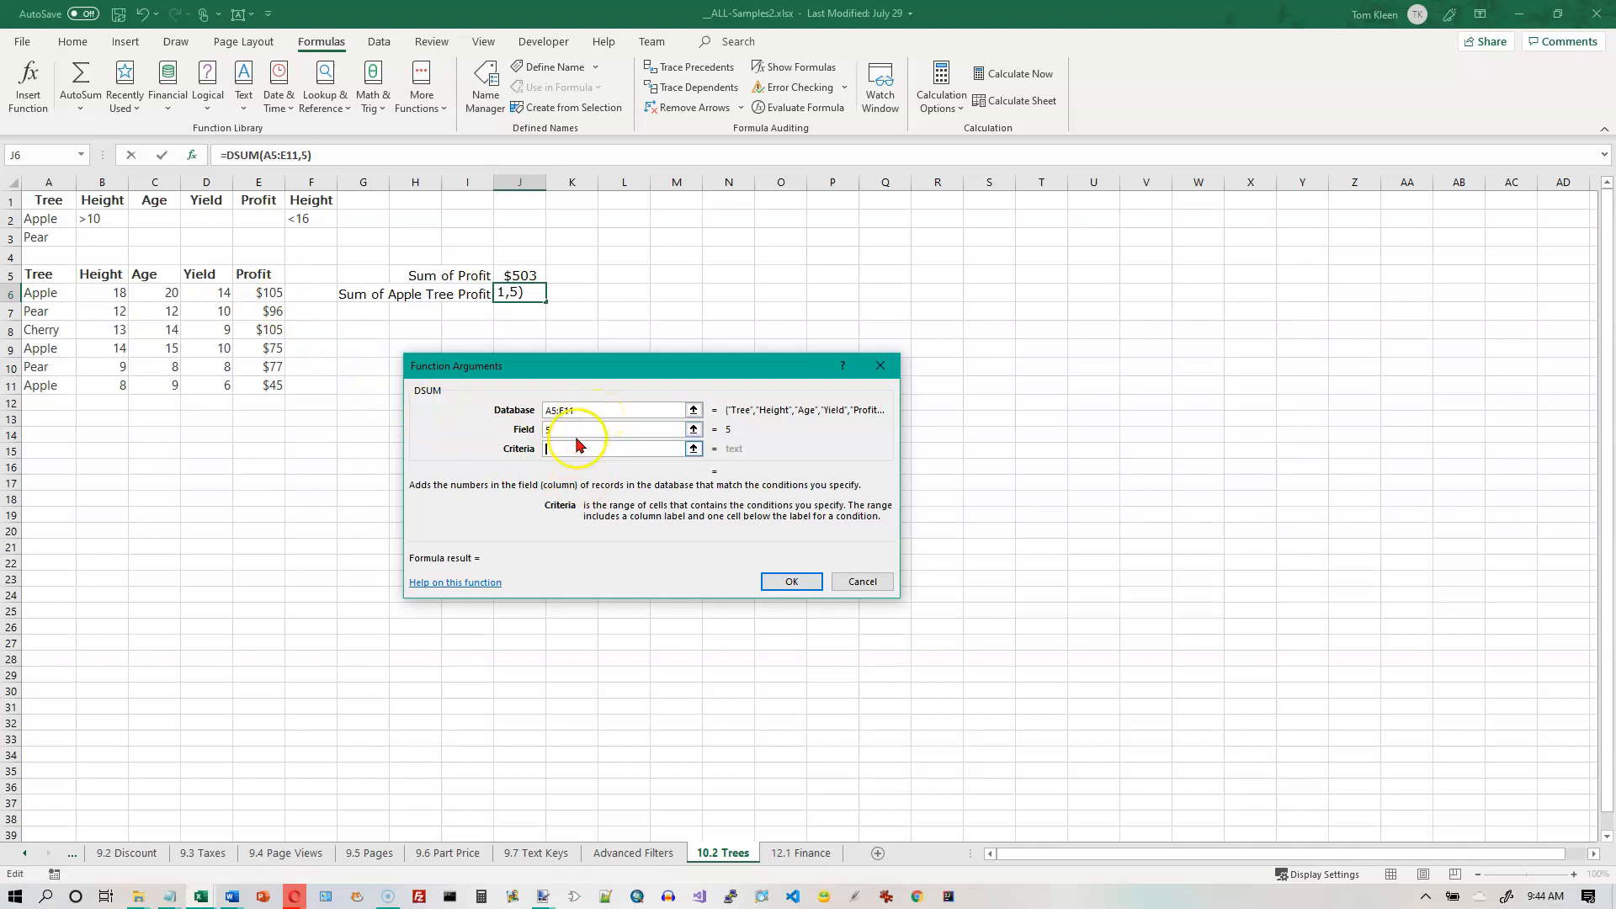
left_click(561, 449)
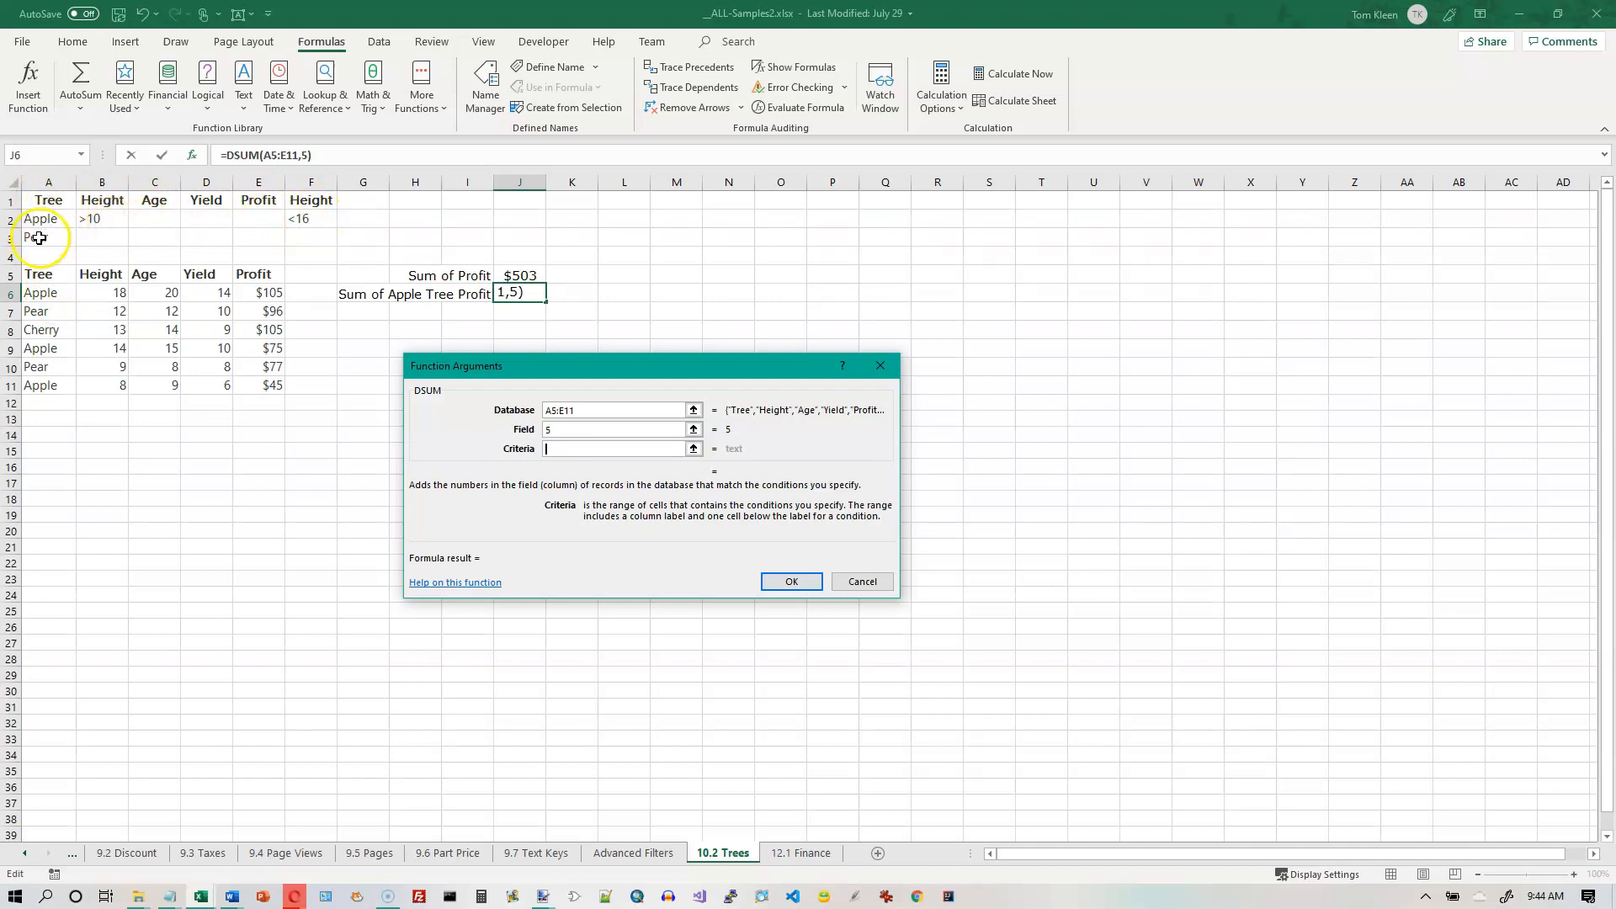
left_click_drag(52, 202, 53, 215)
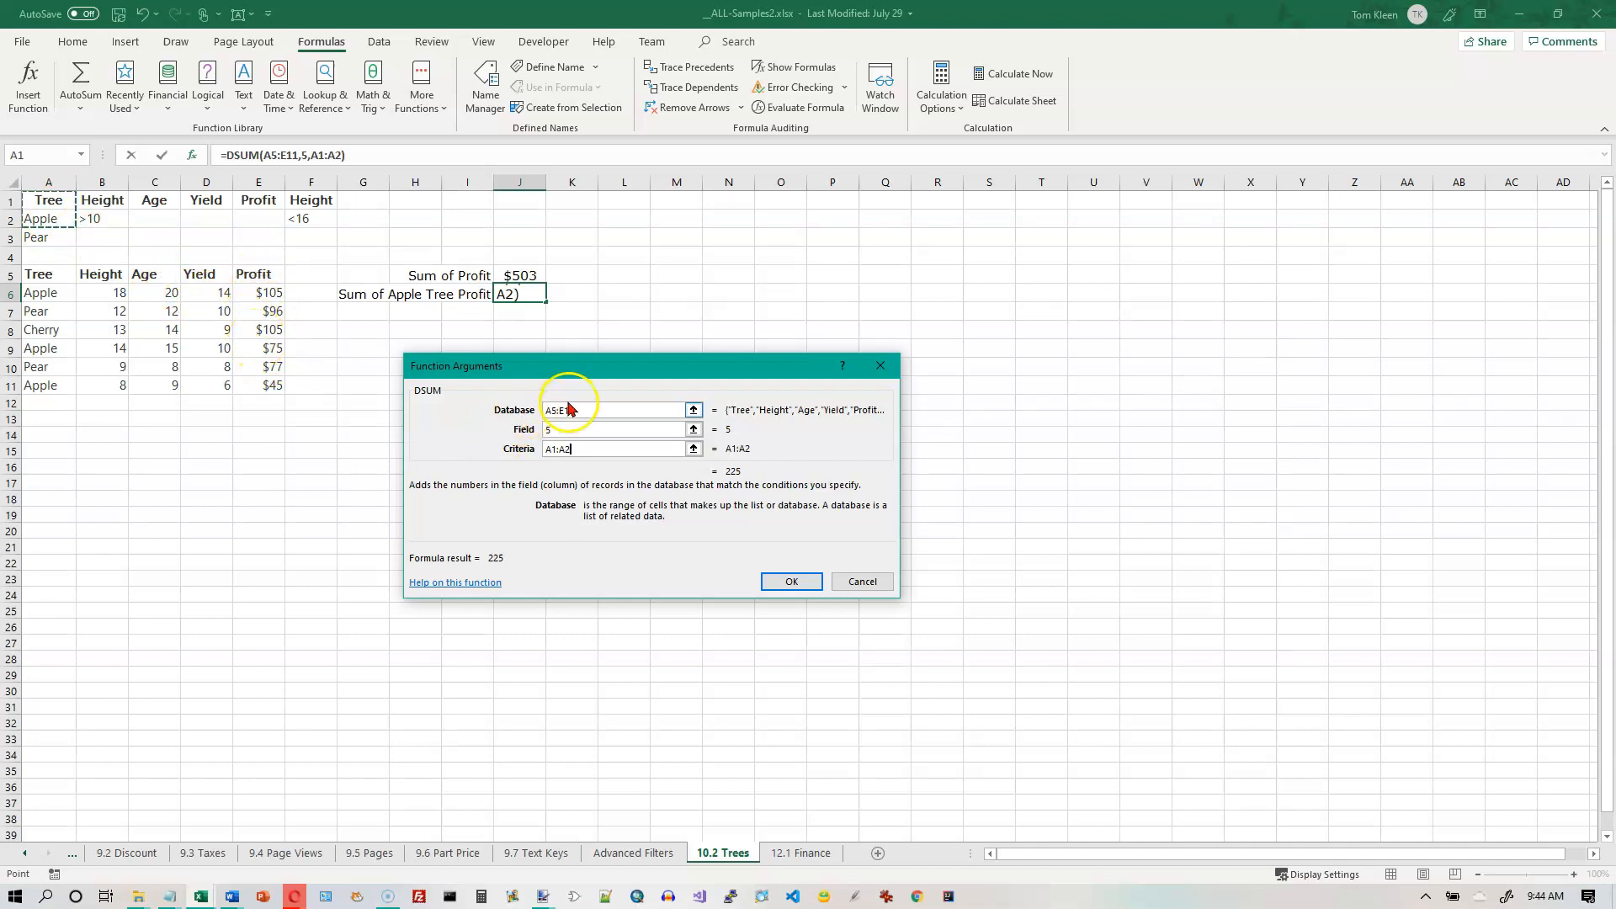
left_click(792, 582)
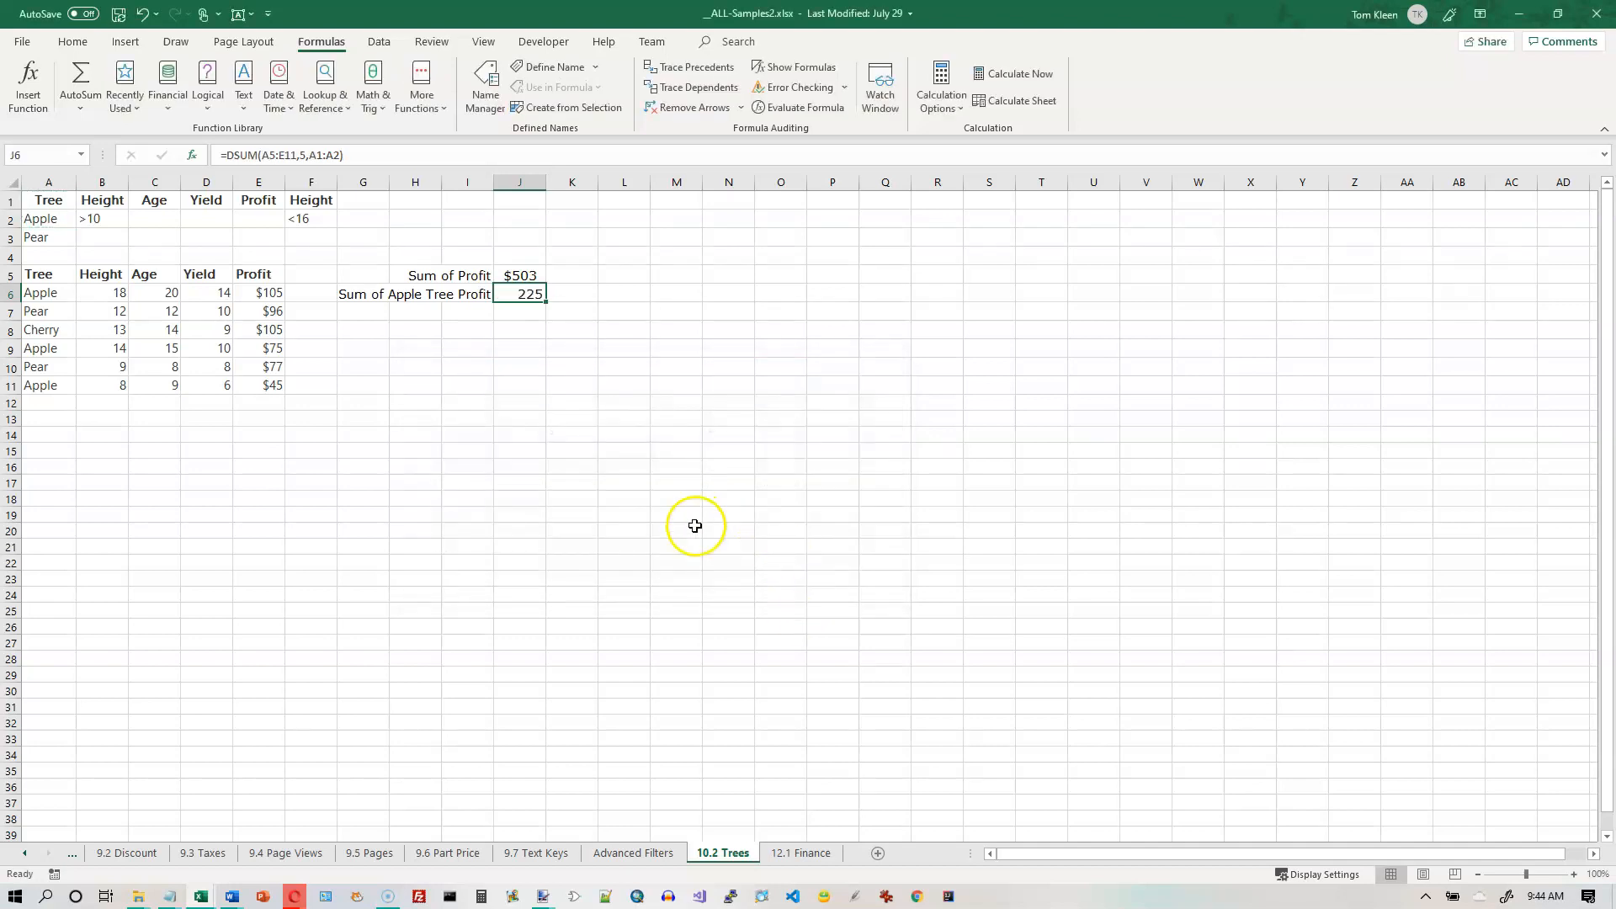
left_click(521, 299)
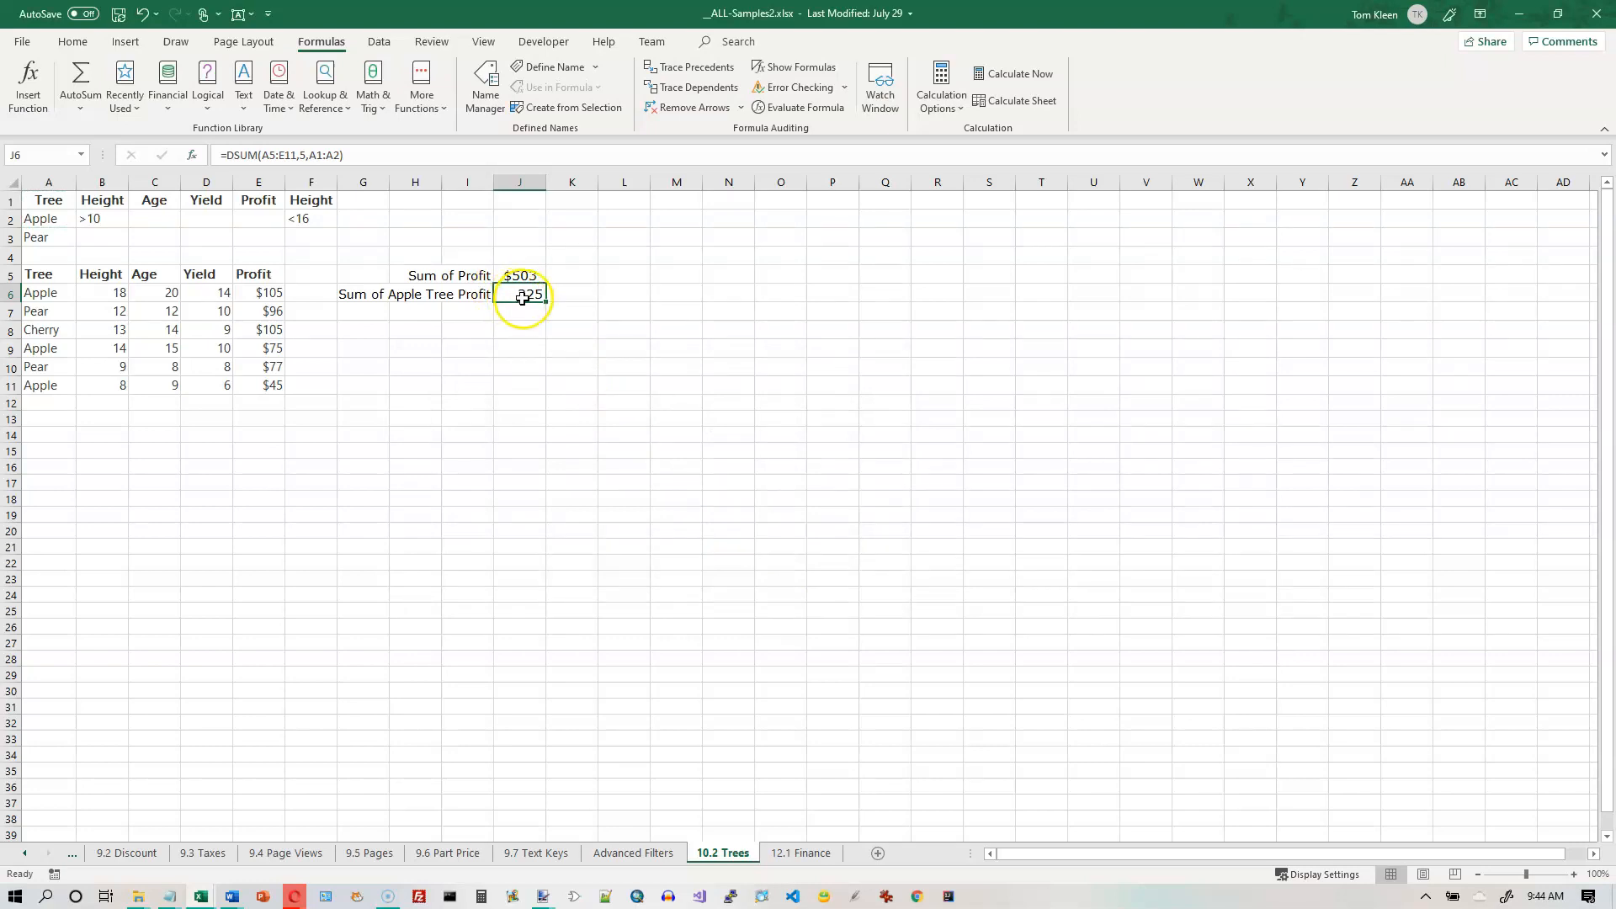
left_click(539, 297)
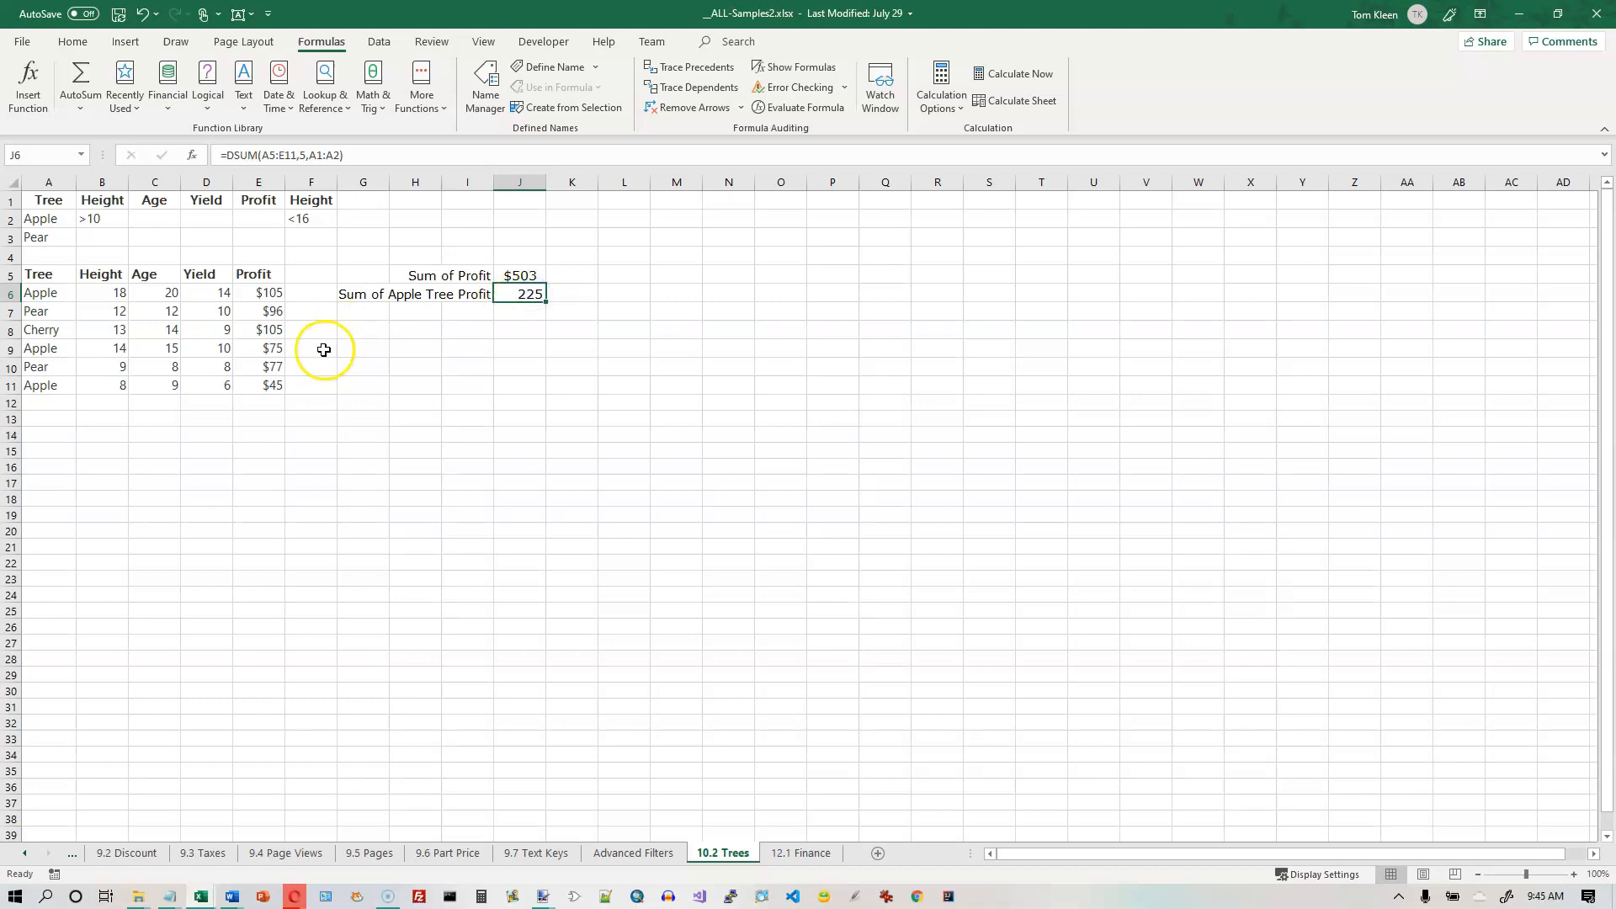
left_click(513, 293)
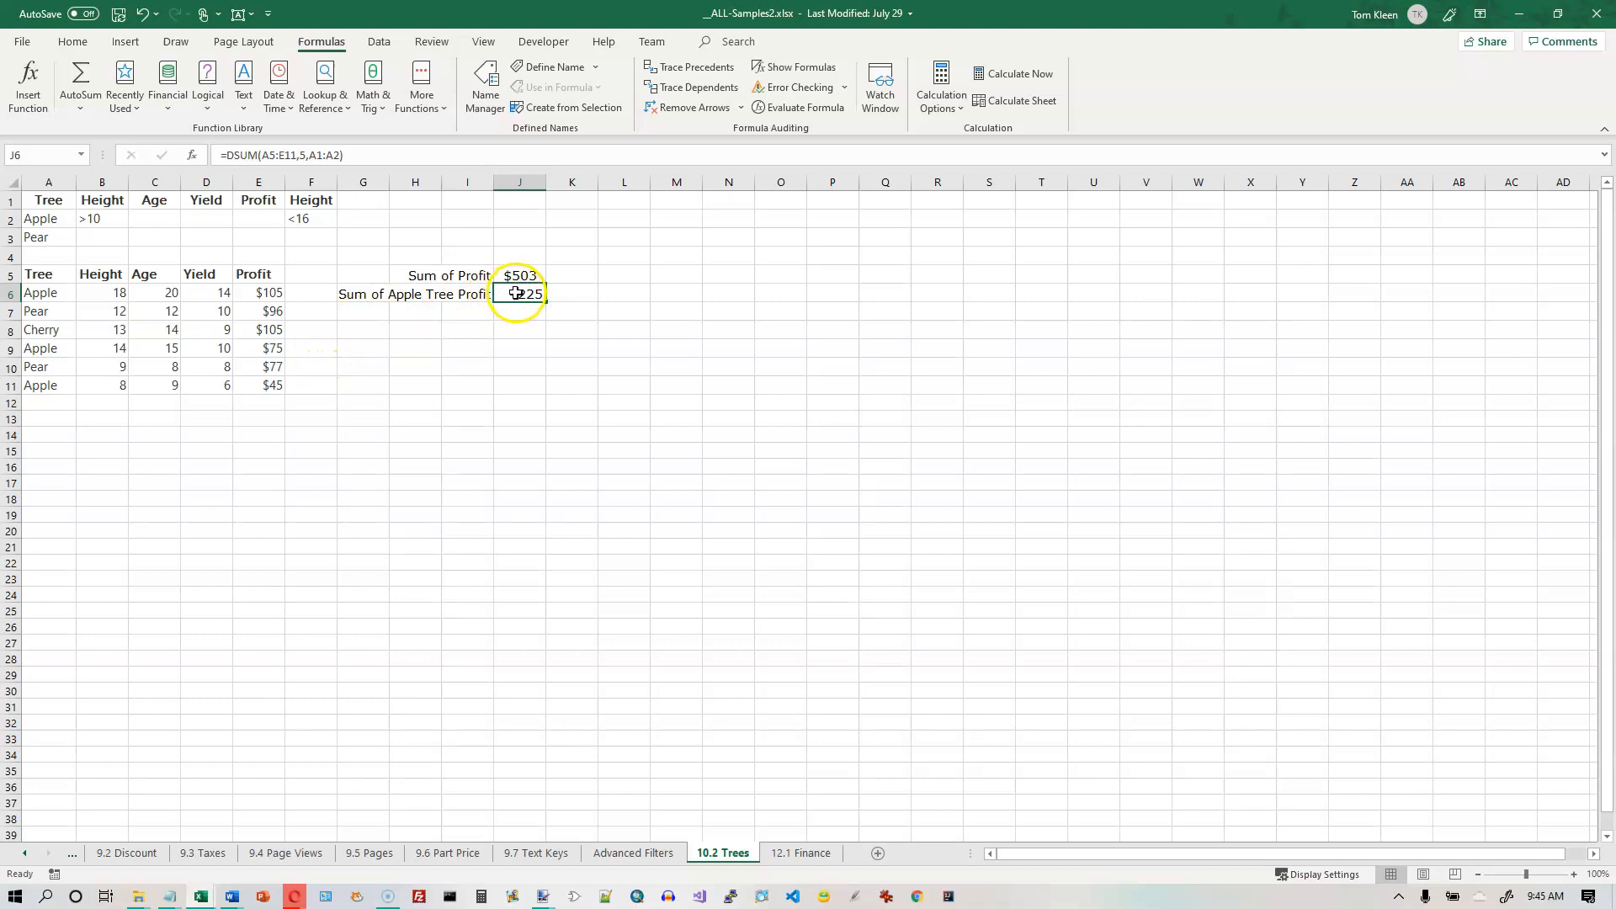
double_click(515, 293)
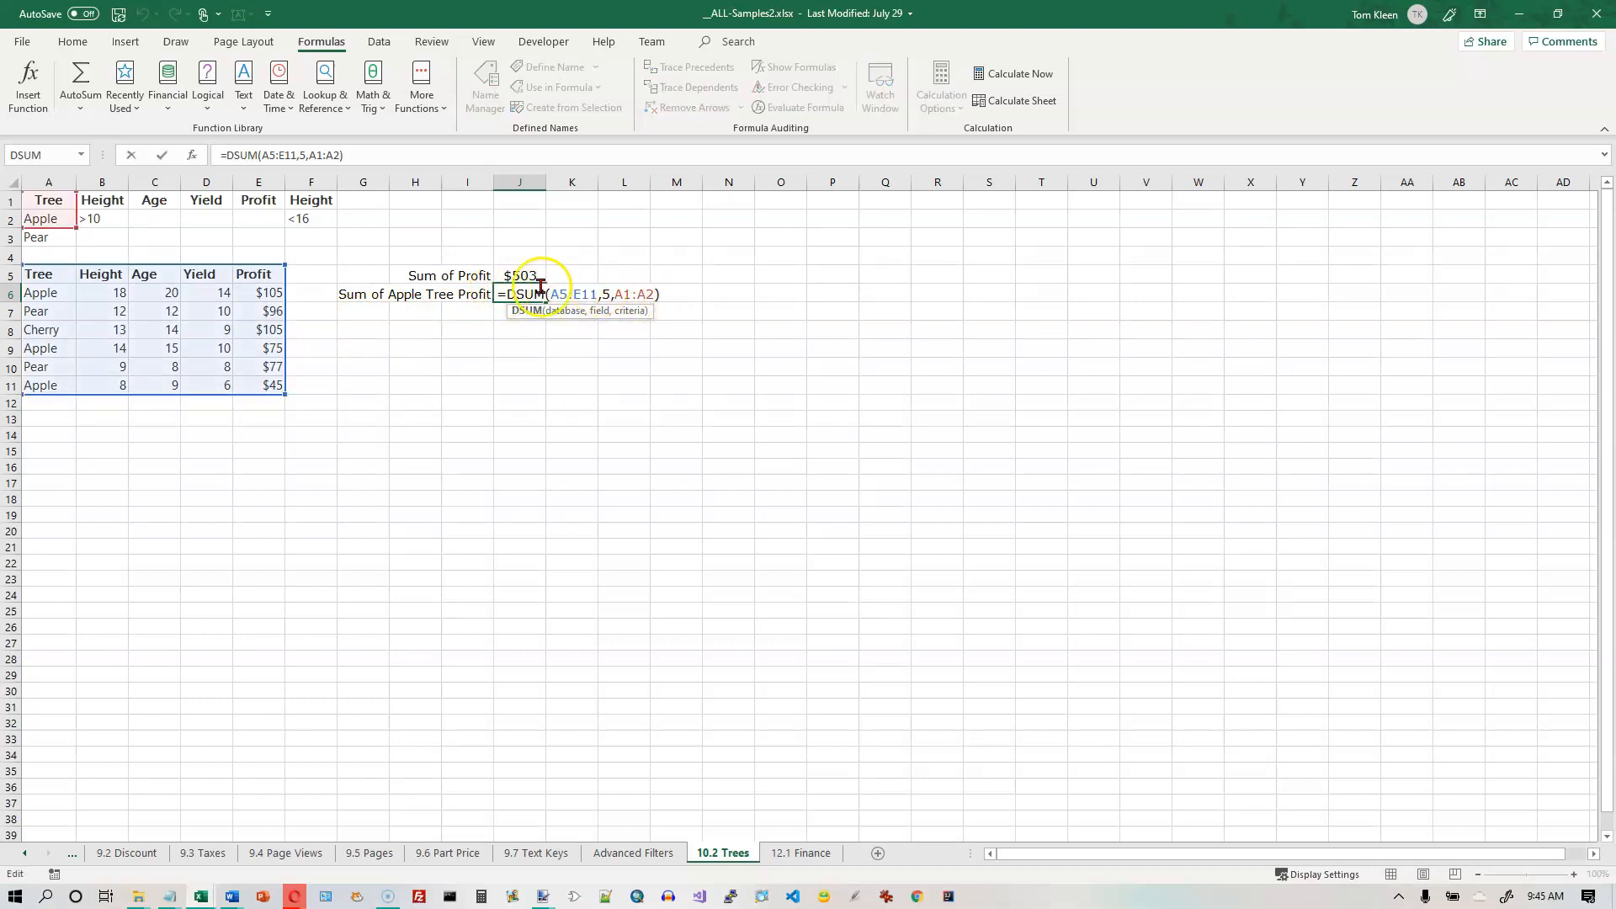
key("Escape")
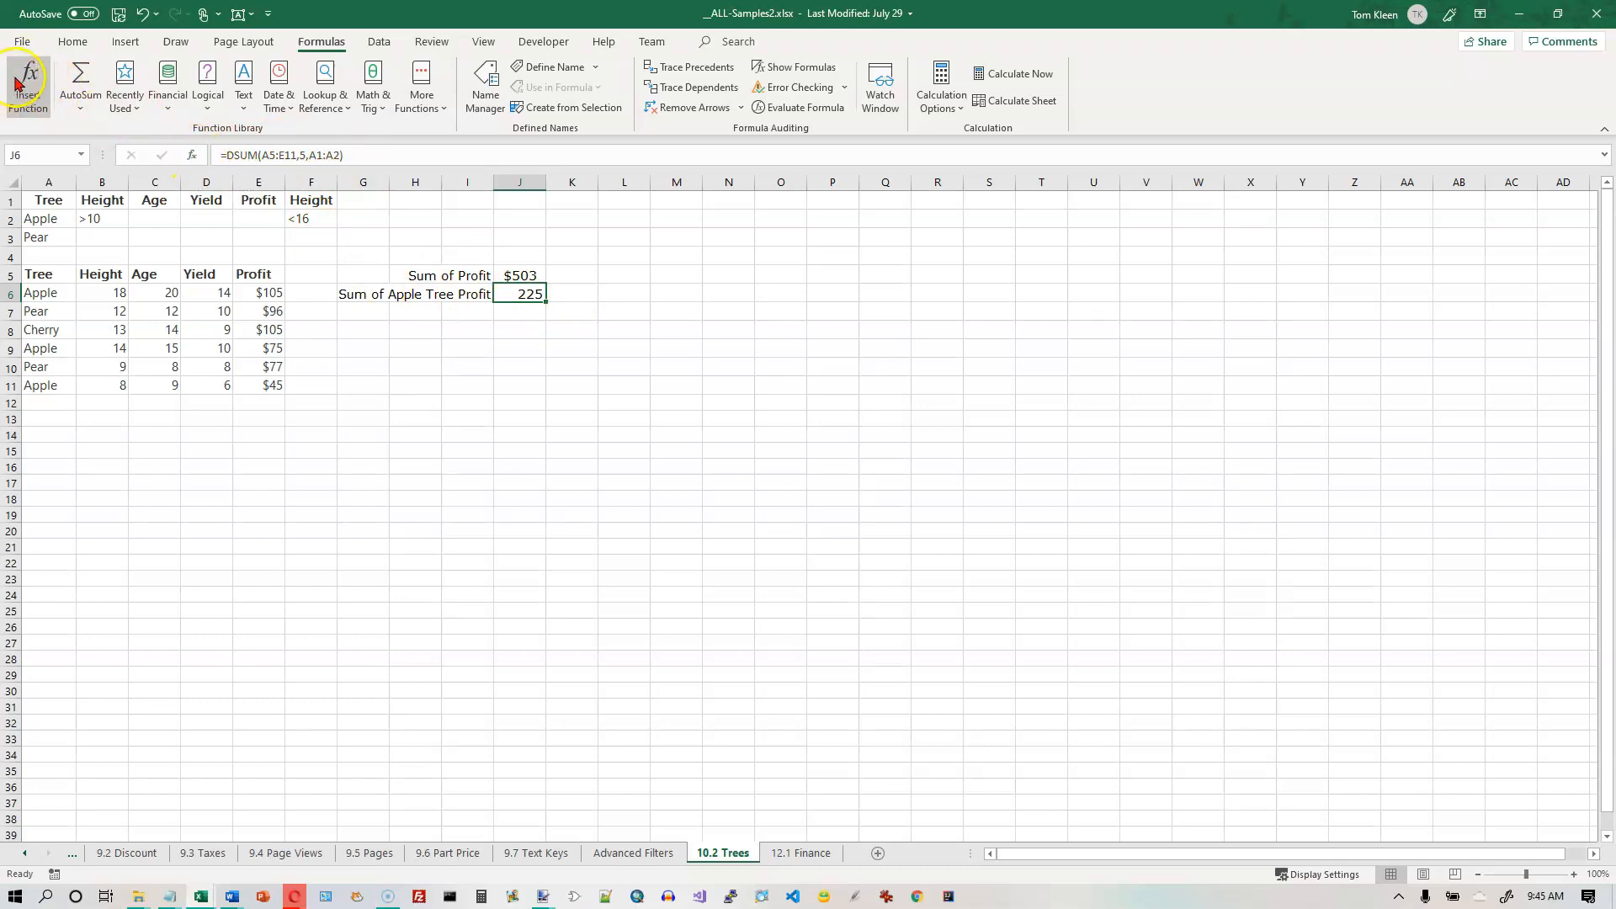
Step: Replace the field argument of the DSUM formula in J6 with the column label "Profit" and inspect the edited formula
left_click(193, 155)
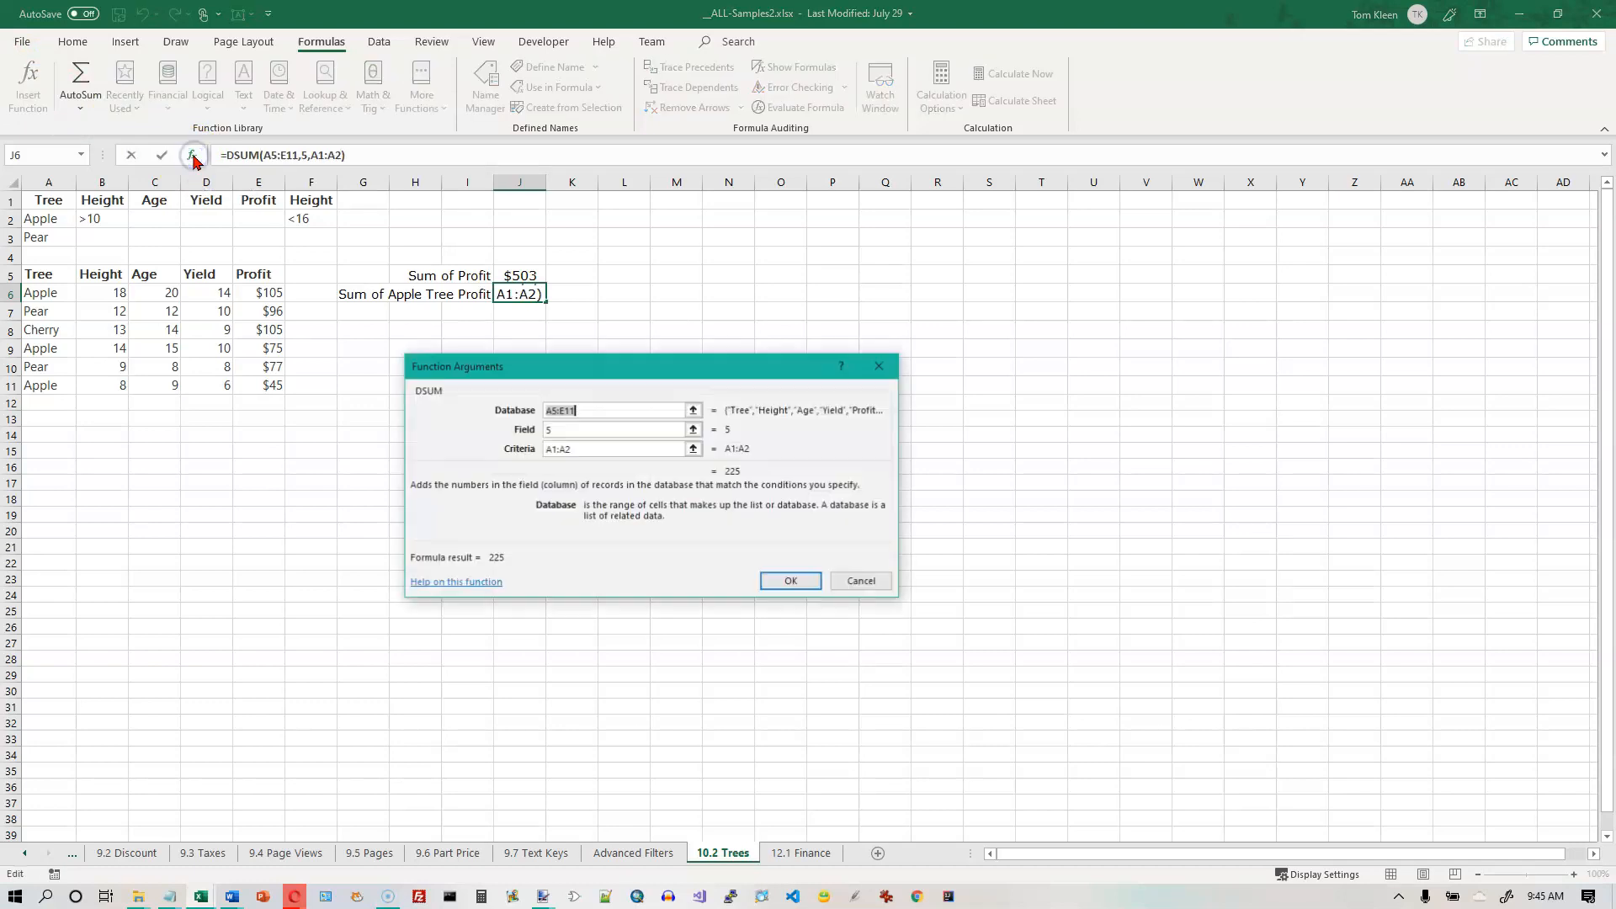
left_click_drag(617, 367, 797, 263)
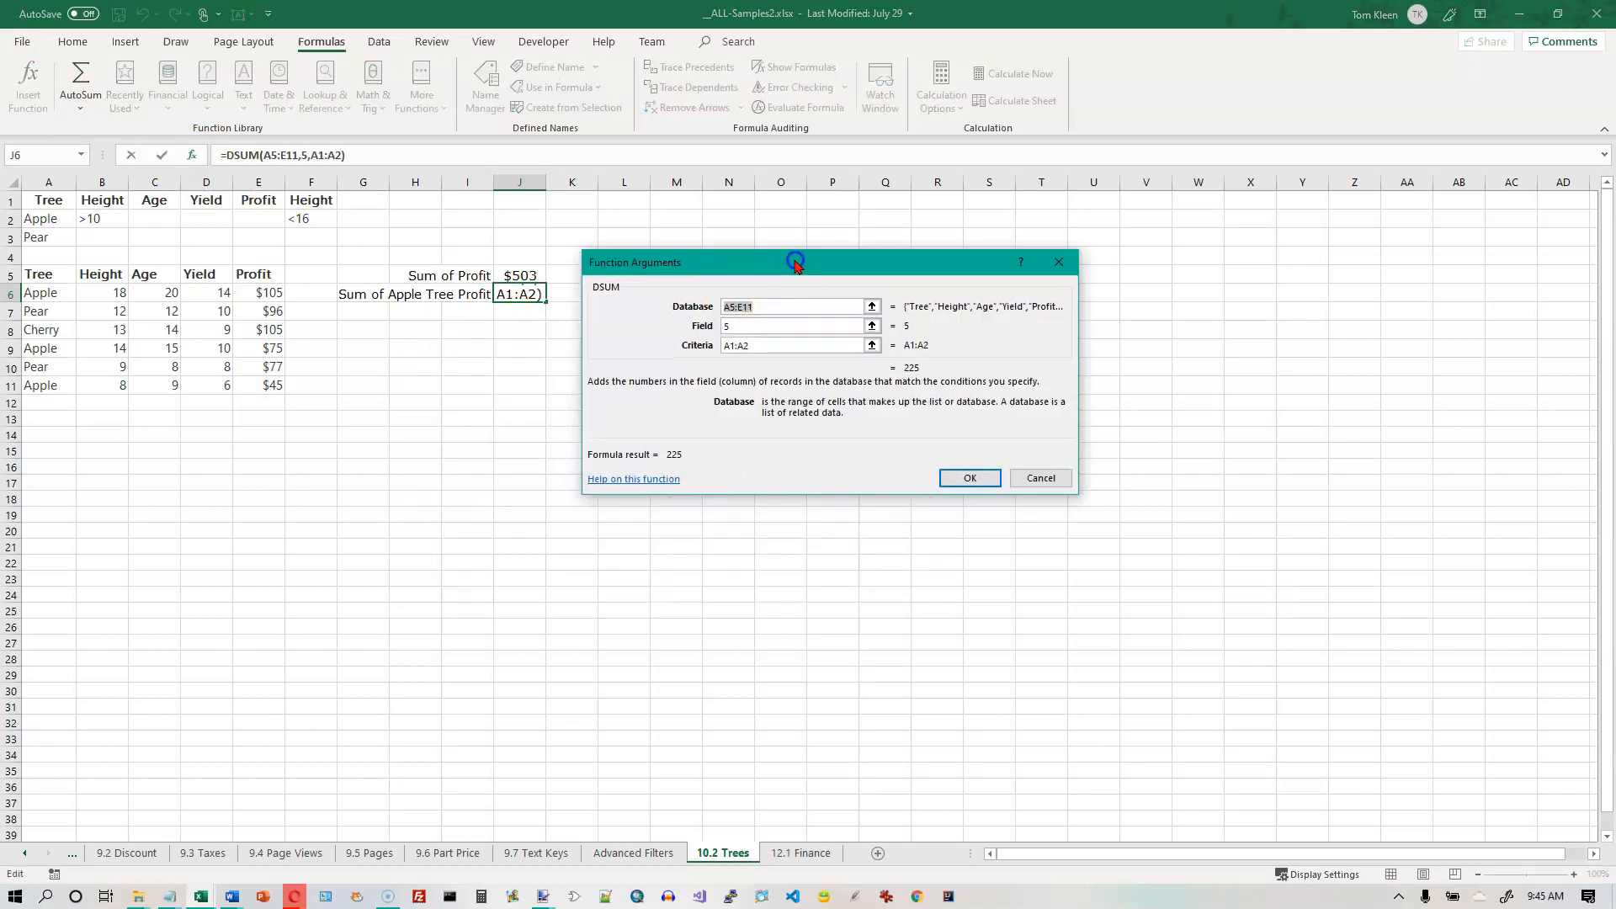
left_click(774, 324)
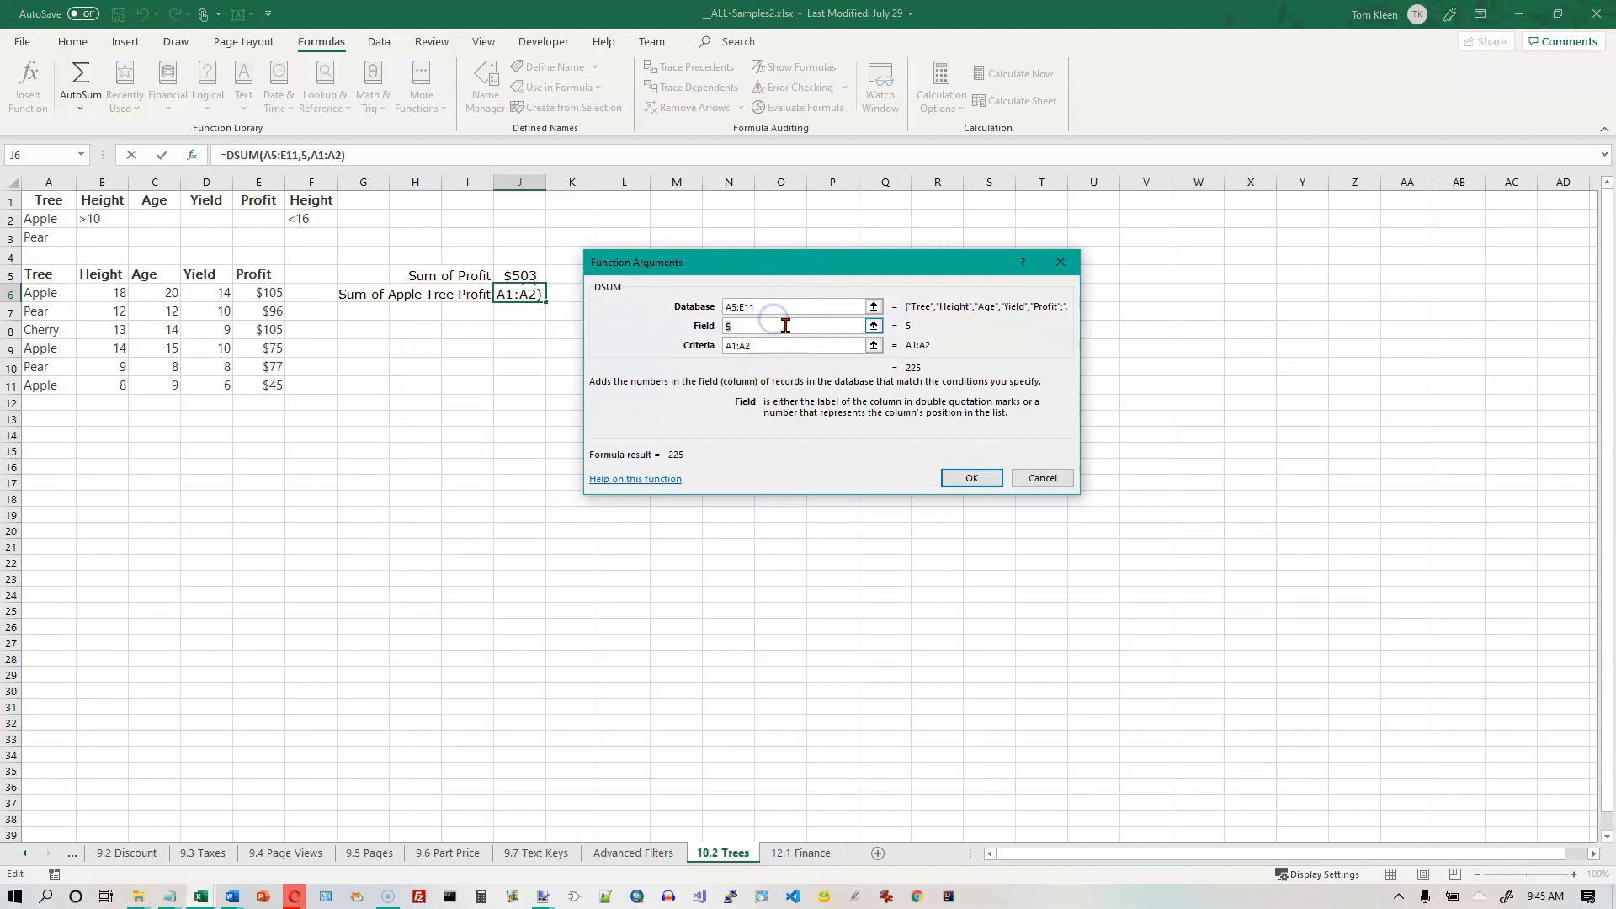
key("BackSpace")
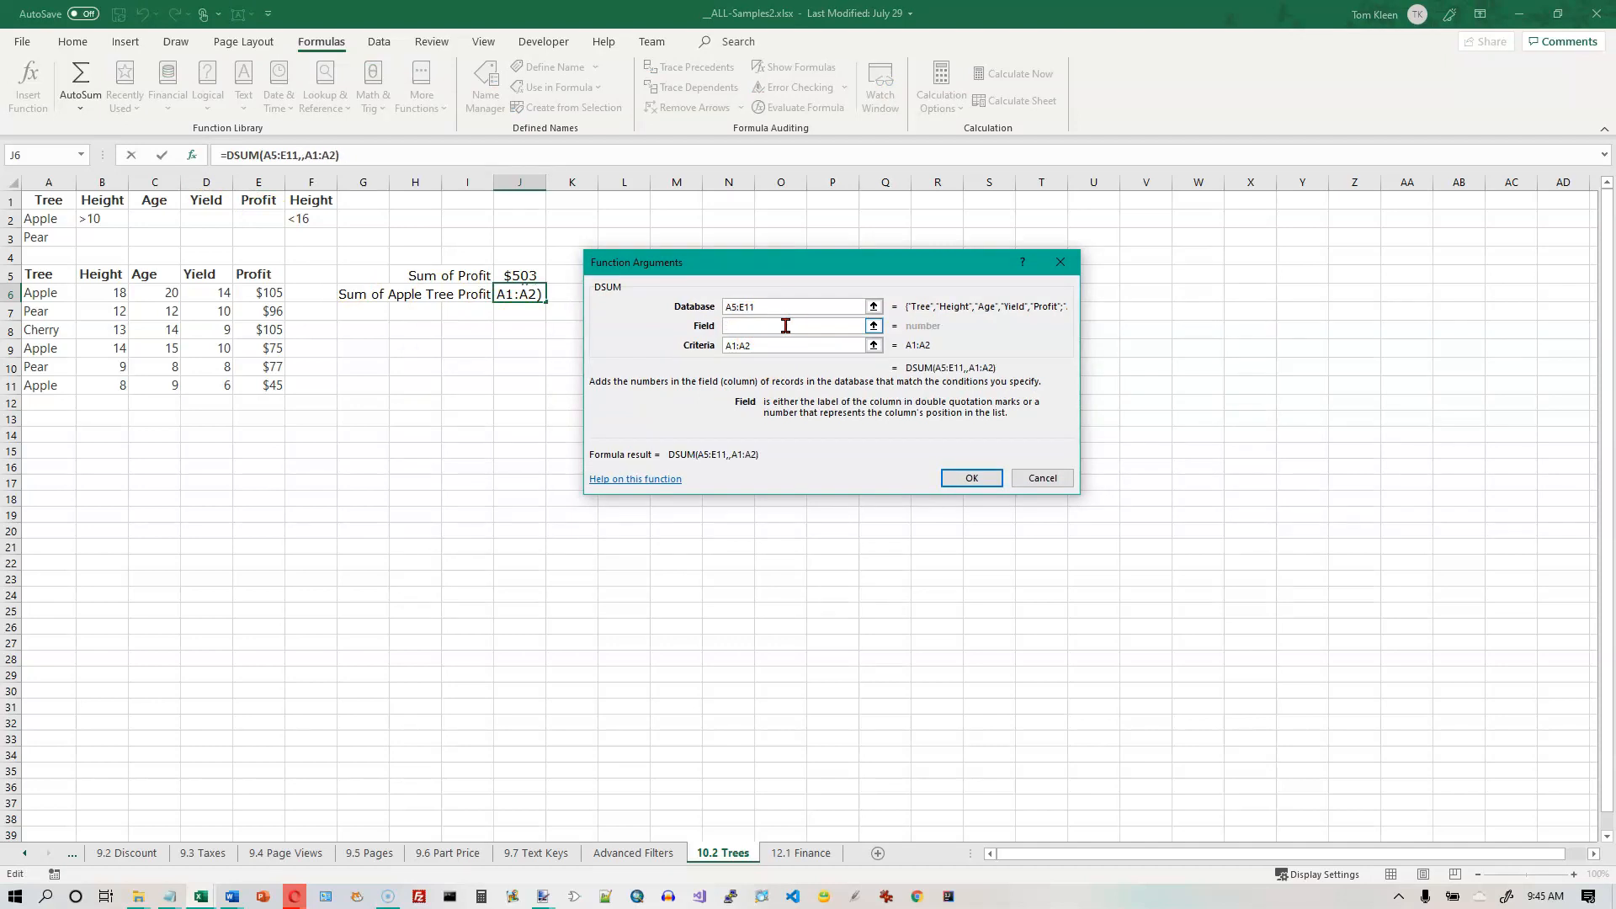
type("Profit")
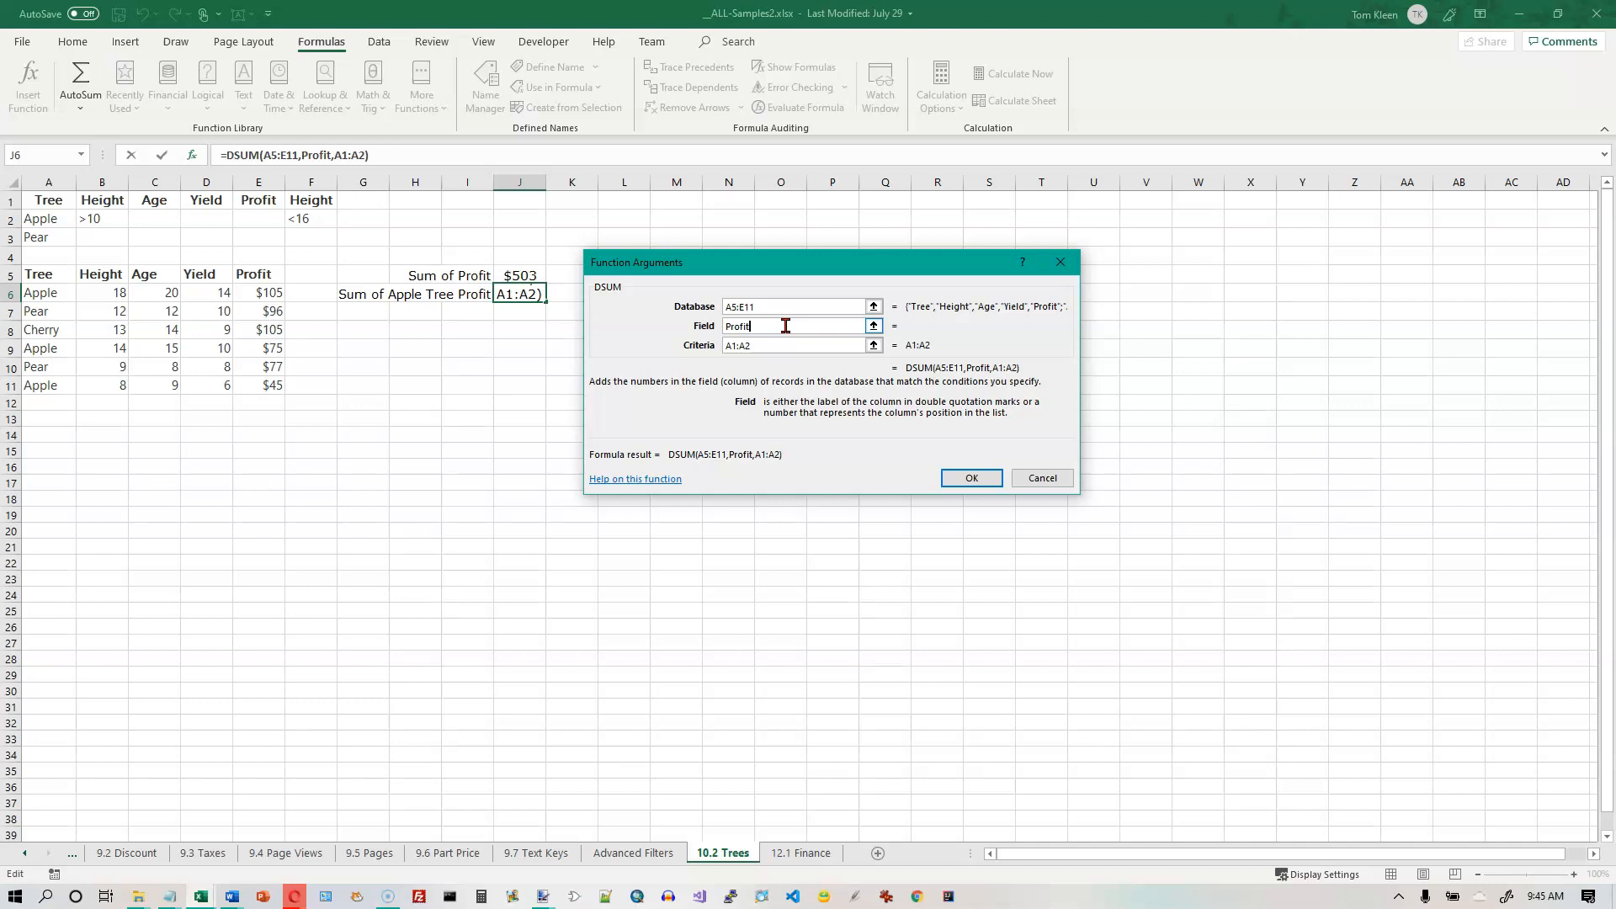
key("Tab")
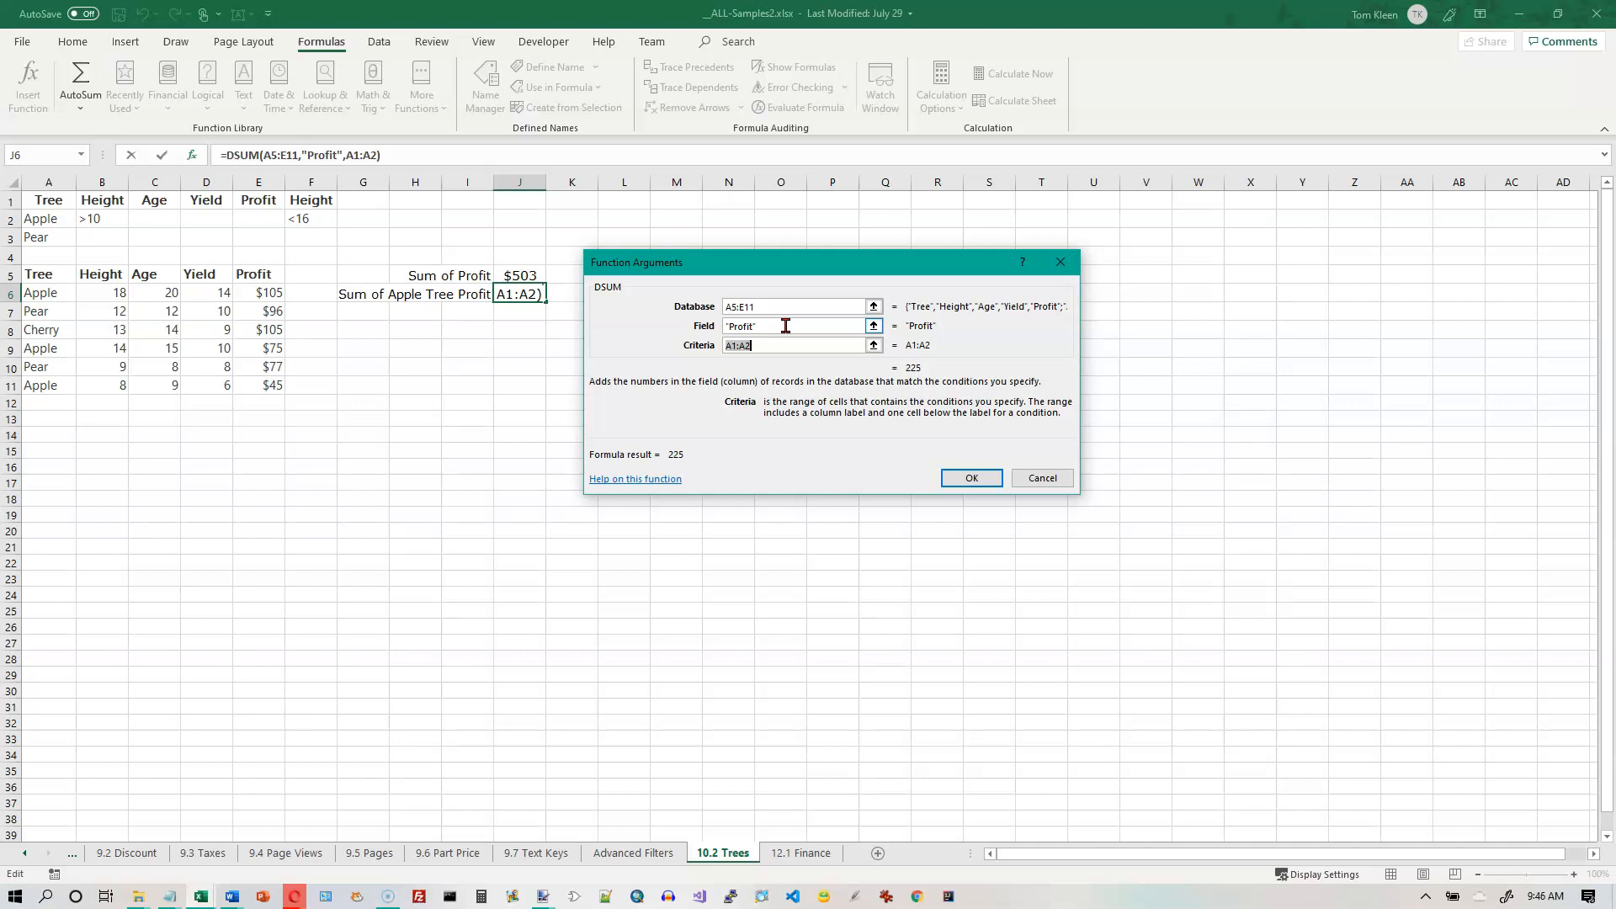
left_click(954, 479)
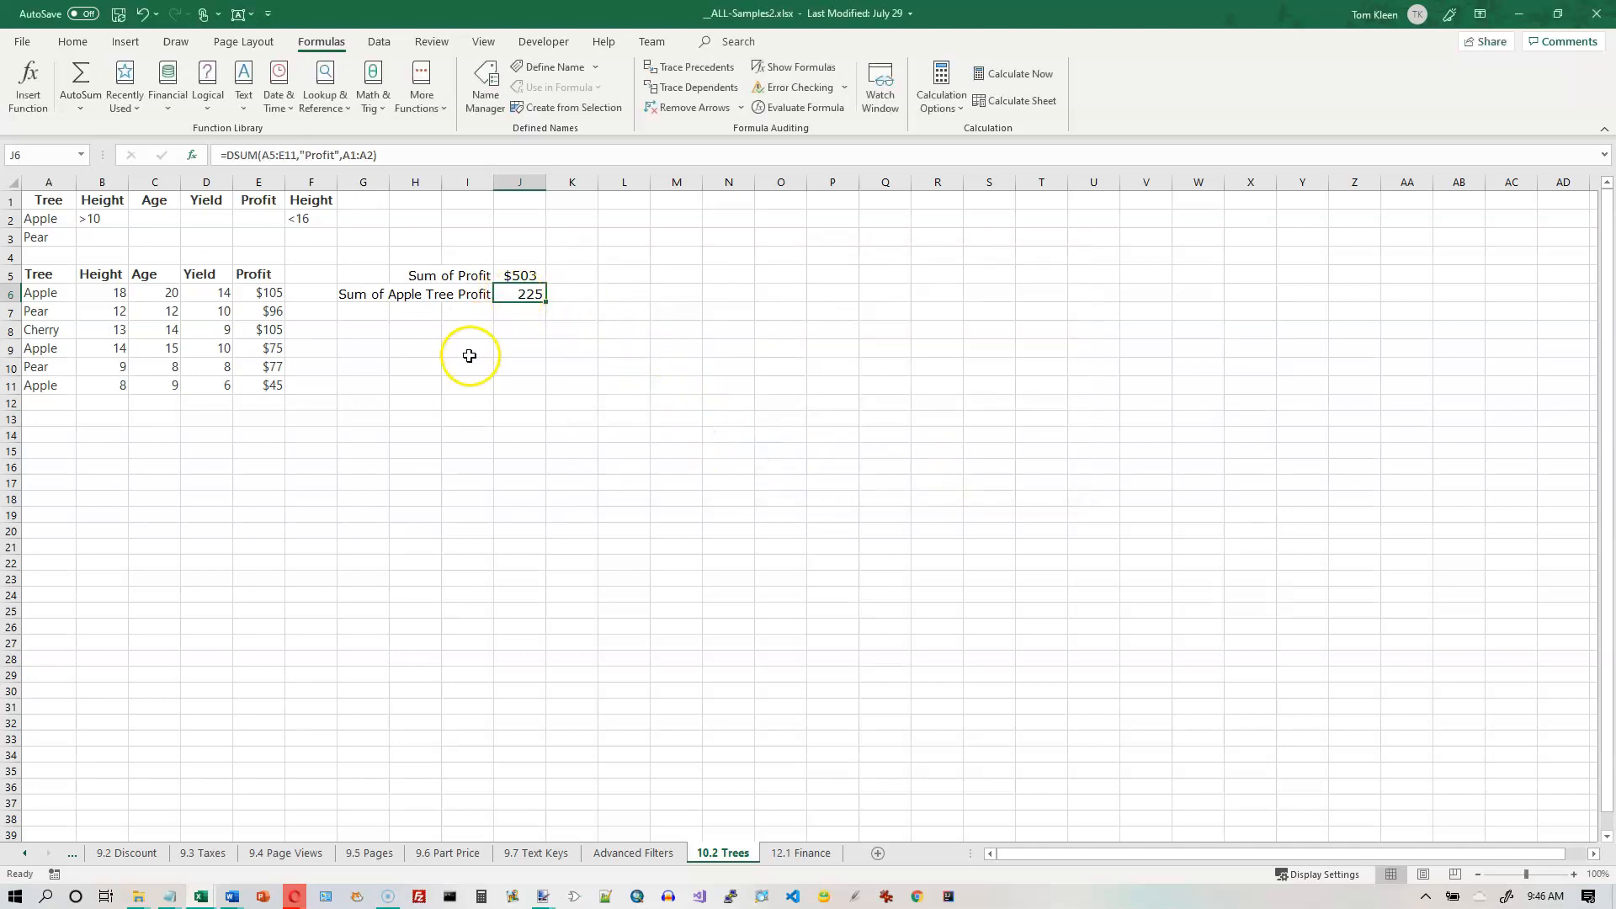
left_click(337, 154)
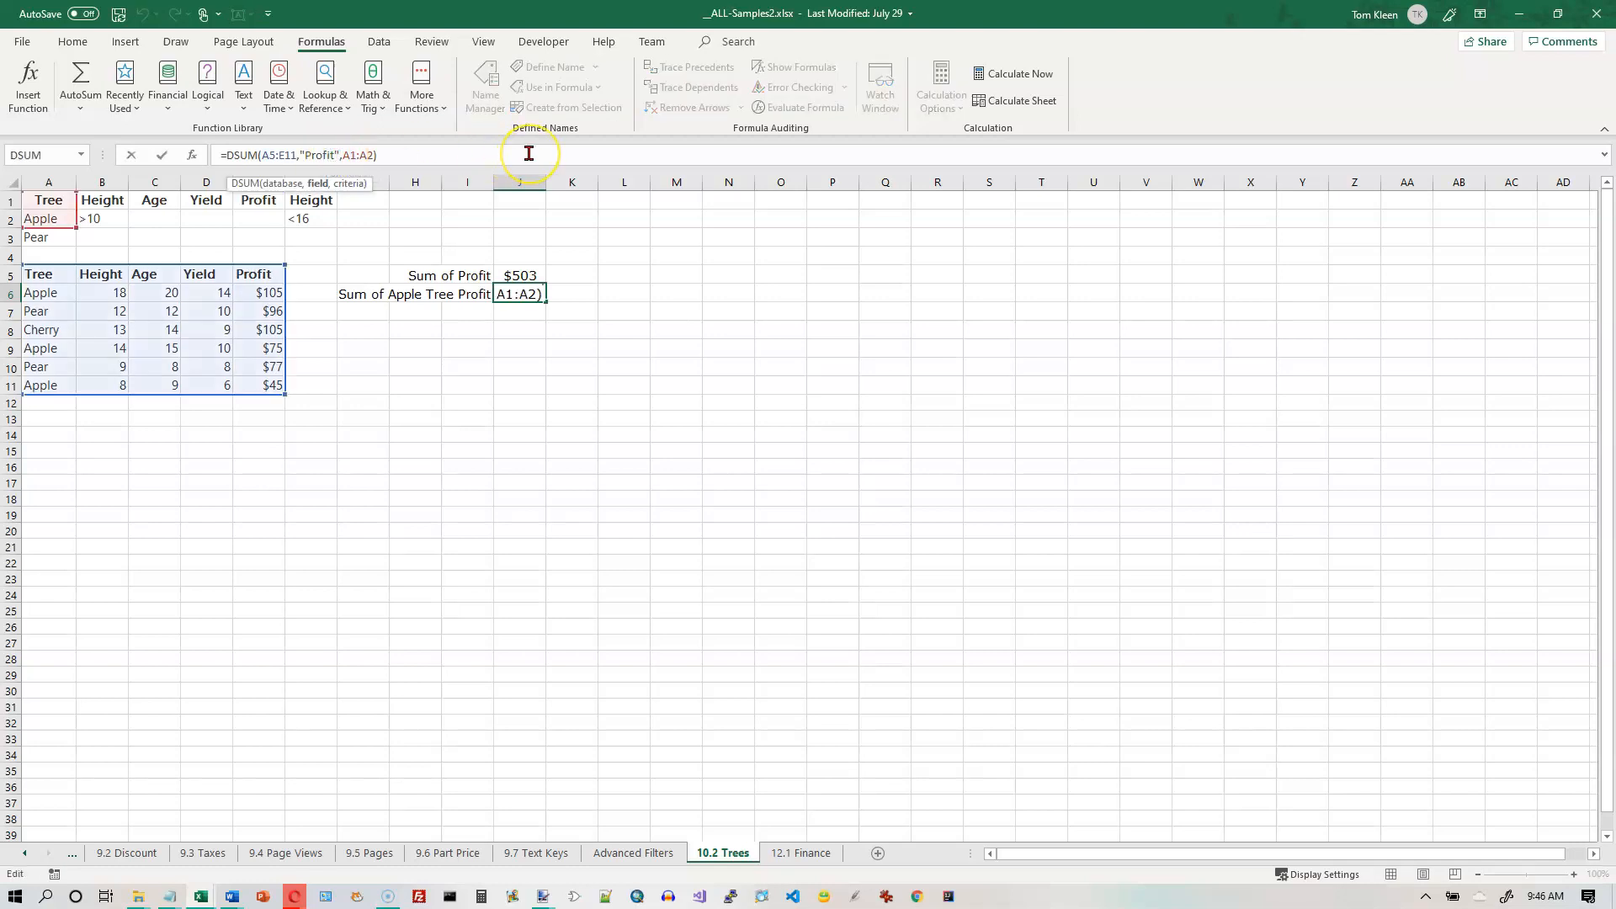
Step: Remove the quotation marks around Profit in the field argument of the DSUM formula in J6
key("BackSpace")
key("Left")
key("Left")
key("Left")
key("Left")
key("Left")
key("Left")
key("BackSpace")
key("Return")
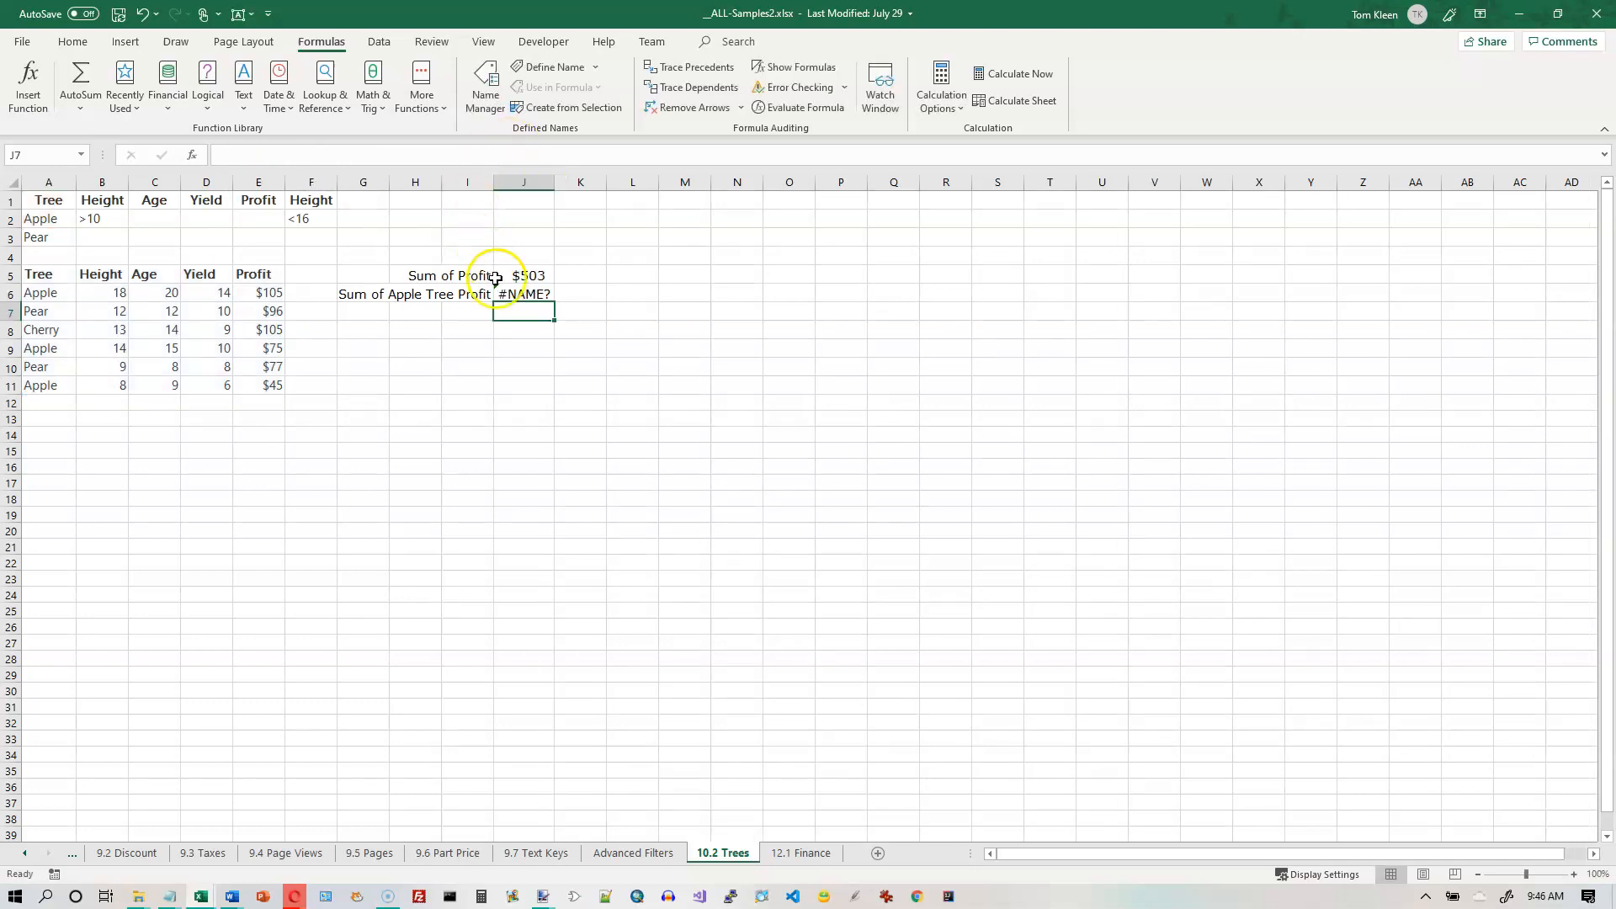
Step: Put quotation marks back around Profit in the field argument of the DSUM formula in J6
double_click(525, 296)
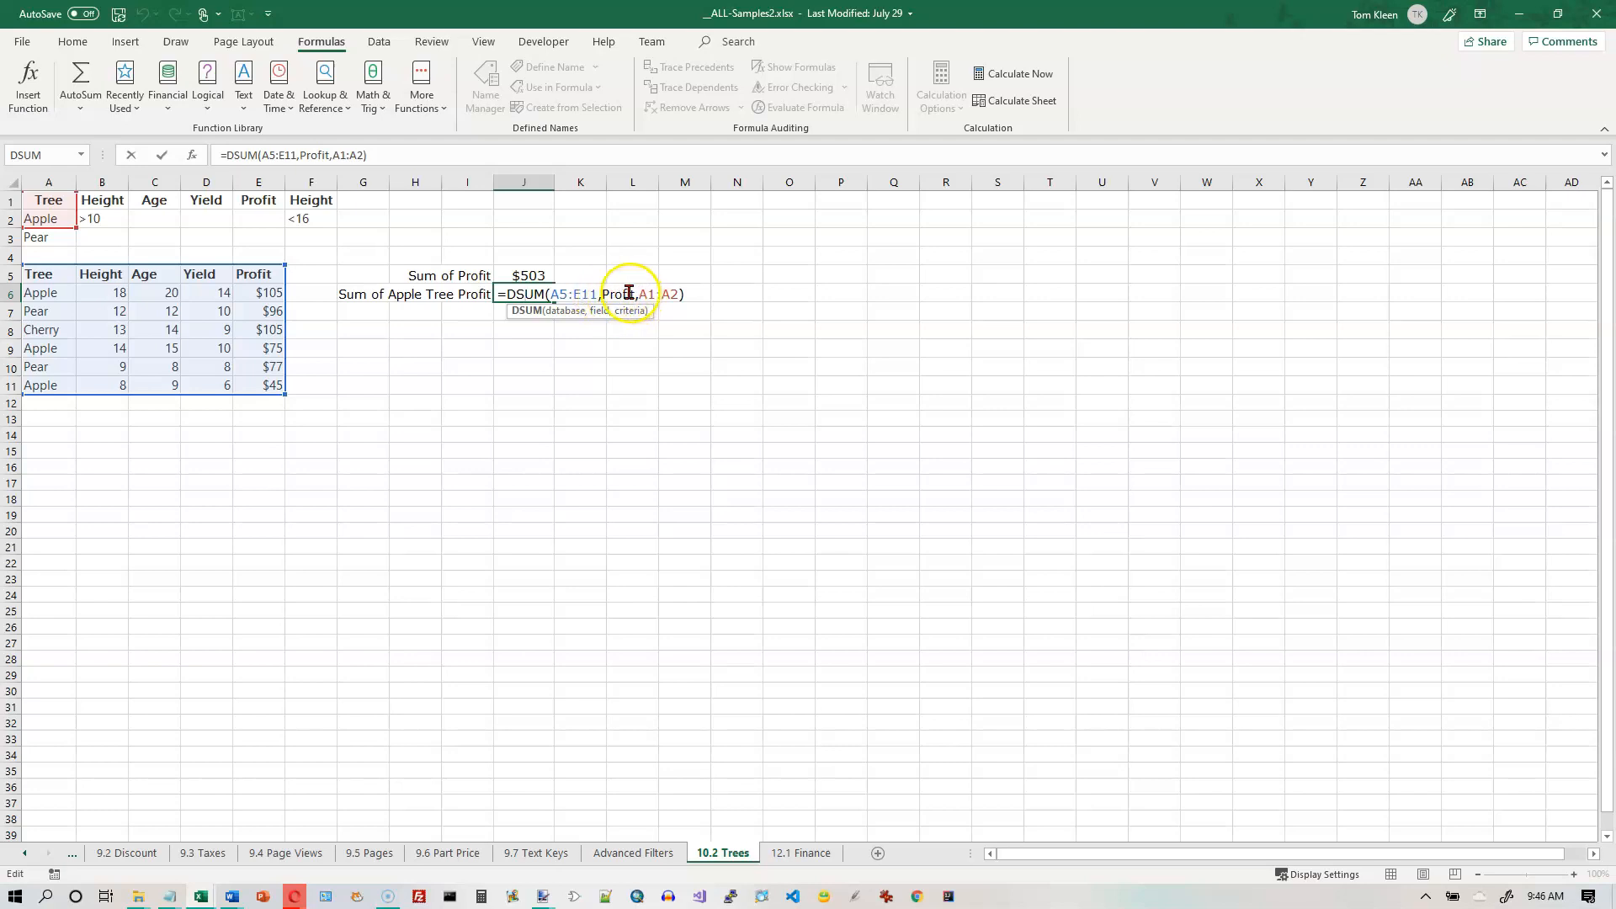
left_click(602, 294)
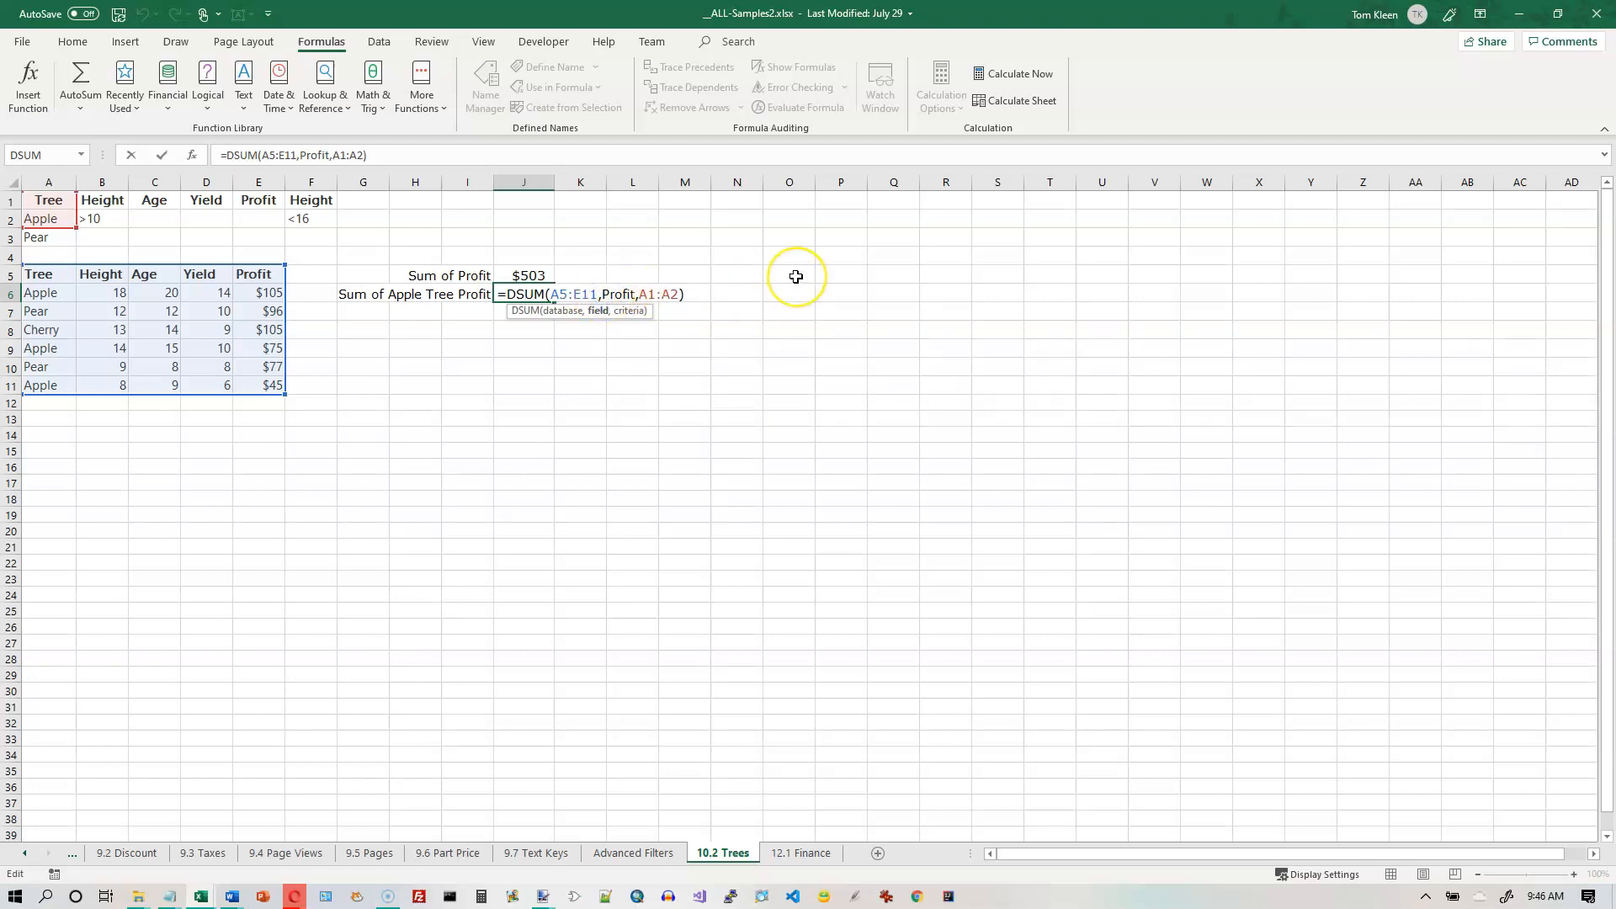
type("\"")
key("Right")
key("Right")
key("Right")
key("Right")
key("Right")
key("Right")
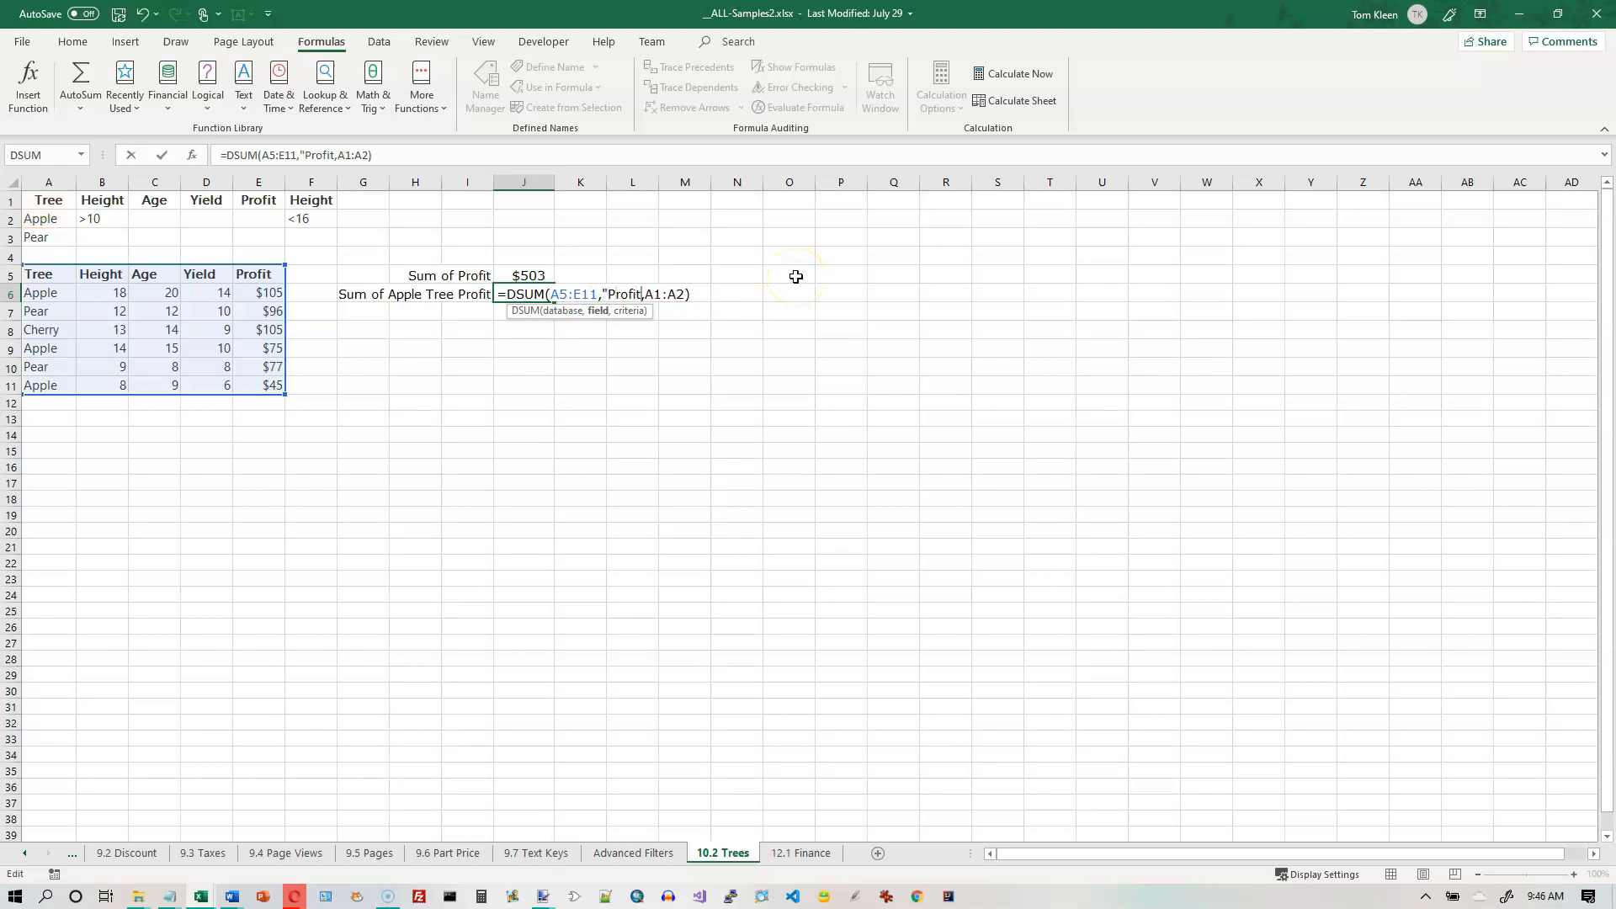
type("\"")
key("Return")
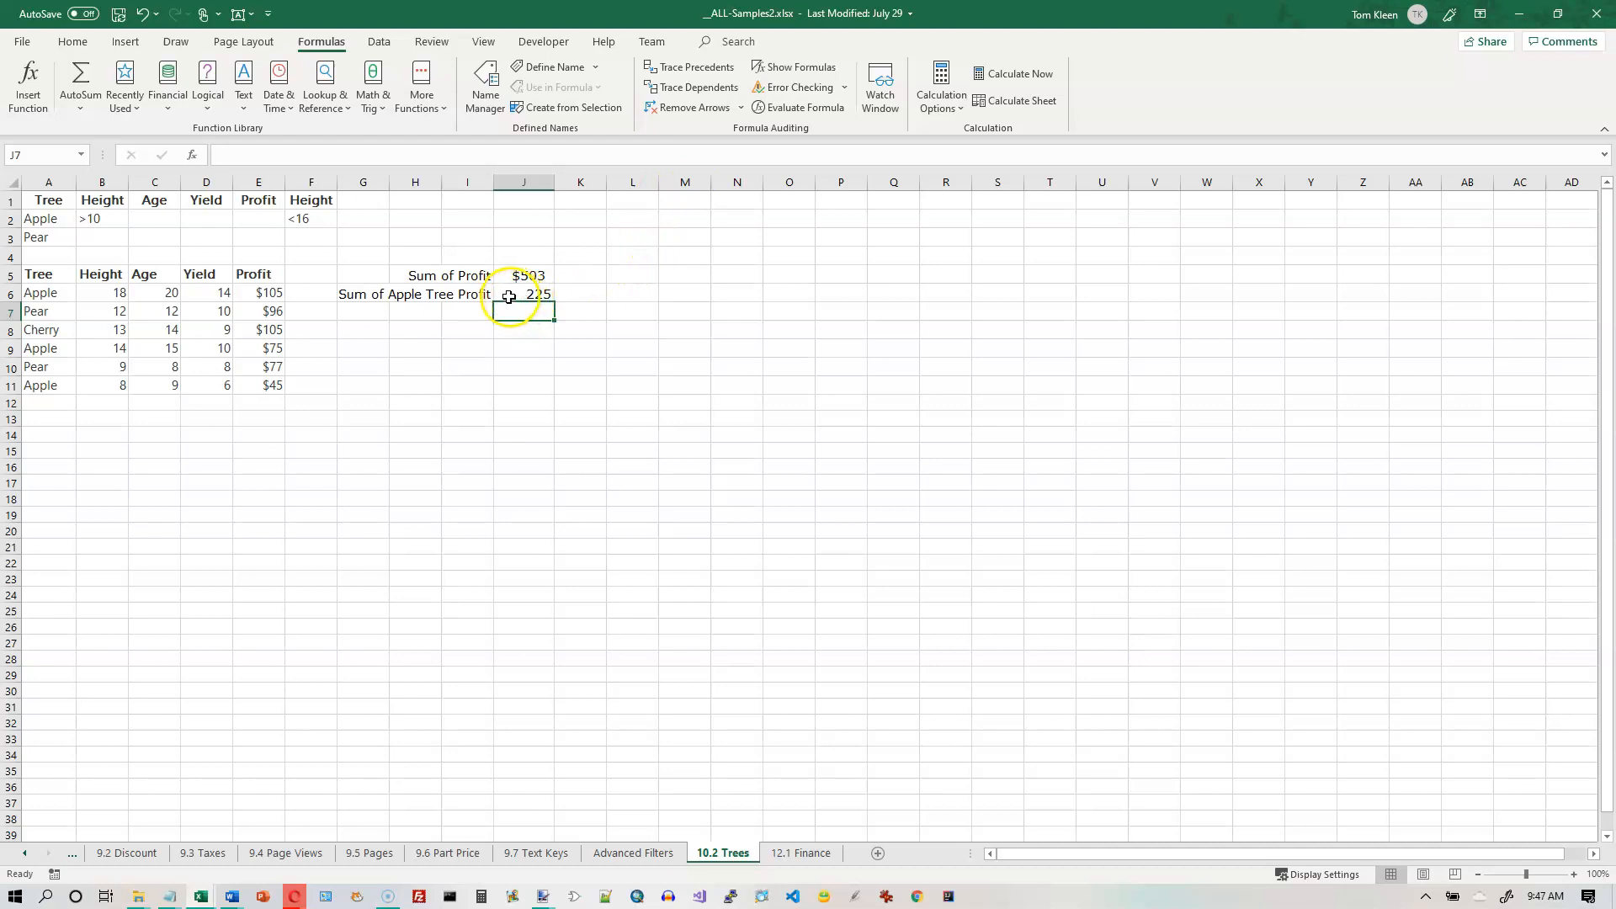
Step: Undo the recent edits to the field argument of the DSUM formula in J6
left_click(536, 294)
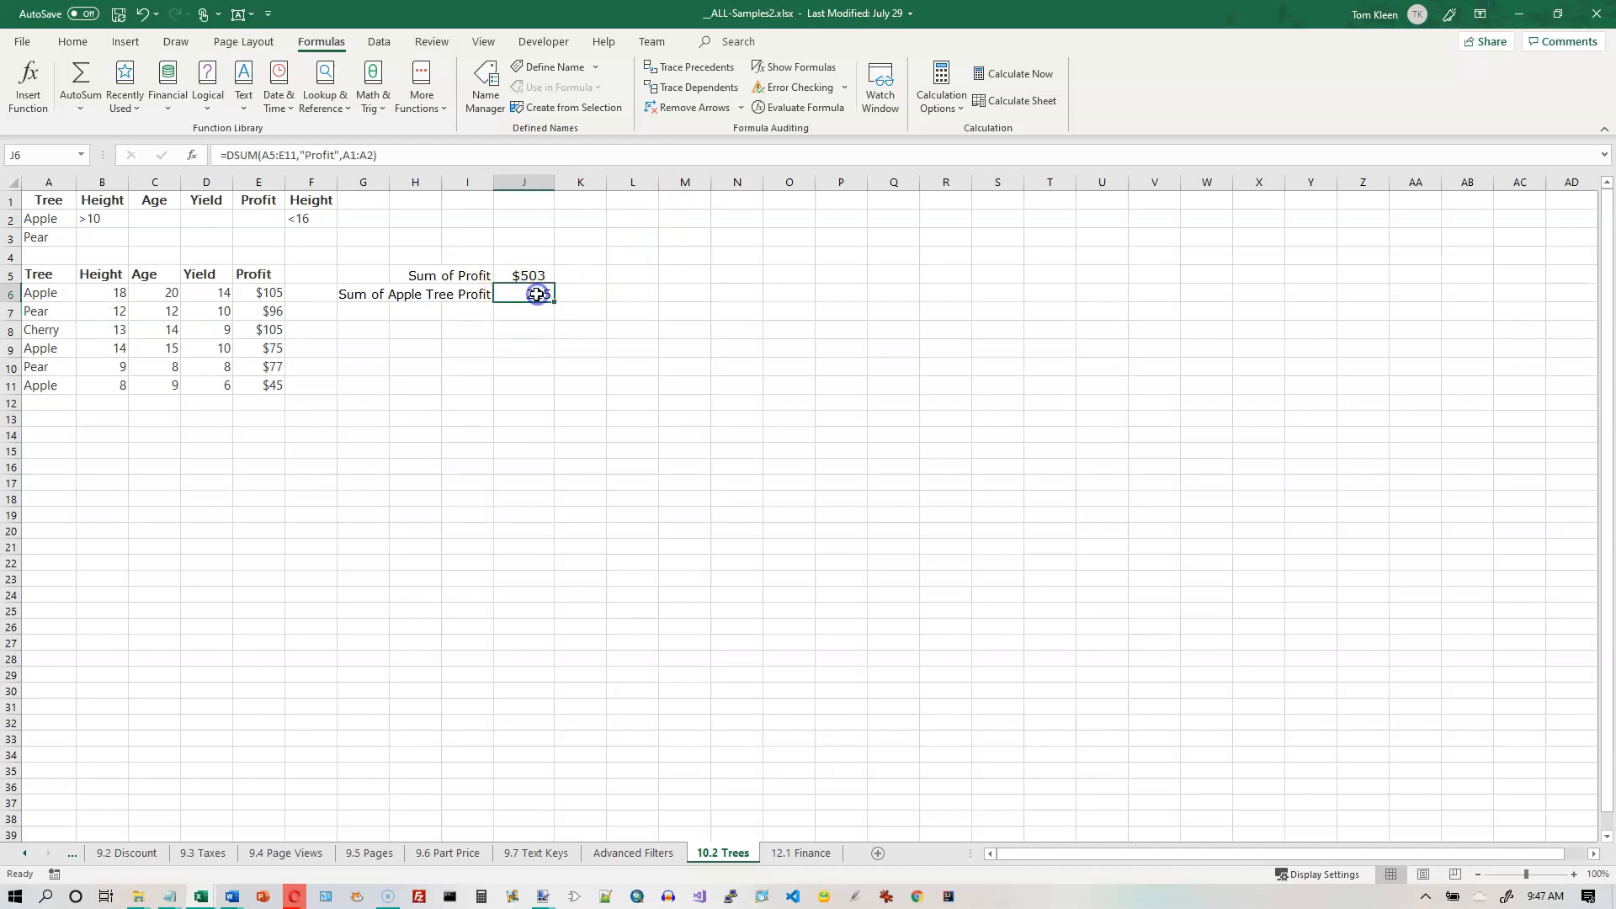
left_click(142, 14)
left_click(142, 14)
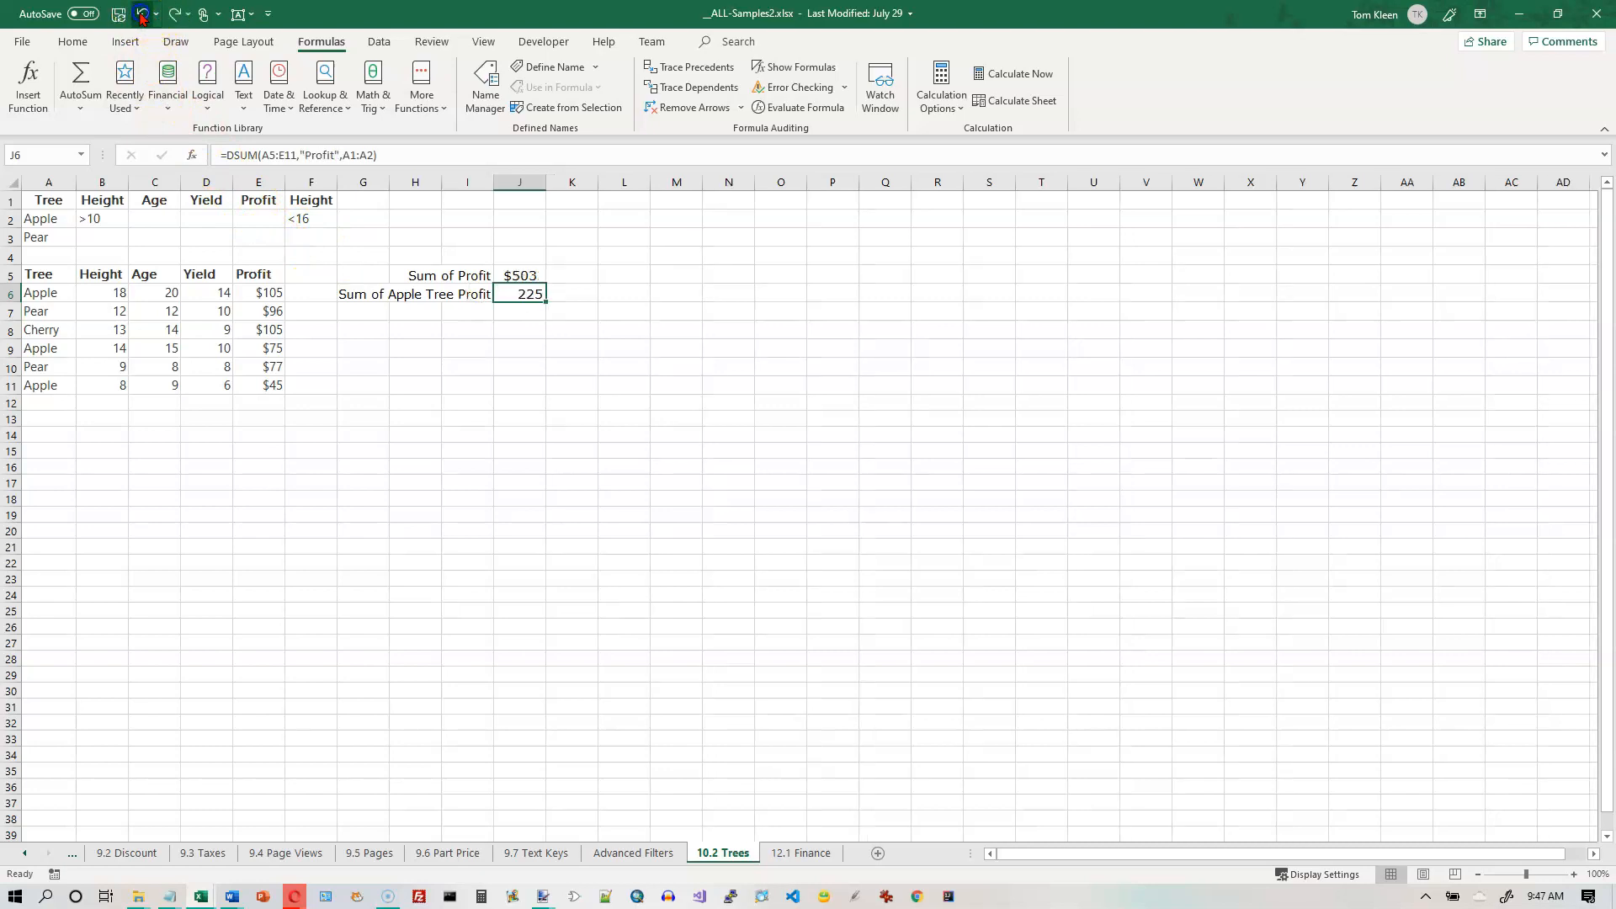
left_click(141, 15)
left_click(443, 383)
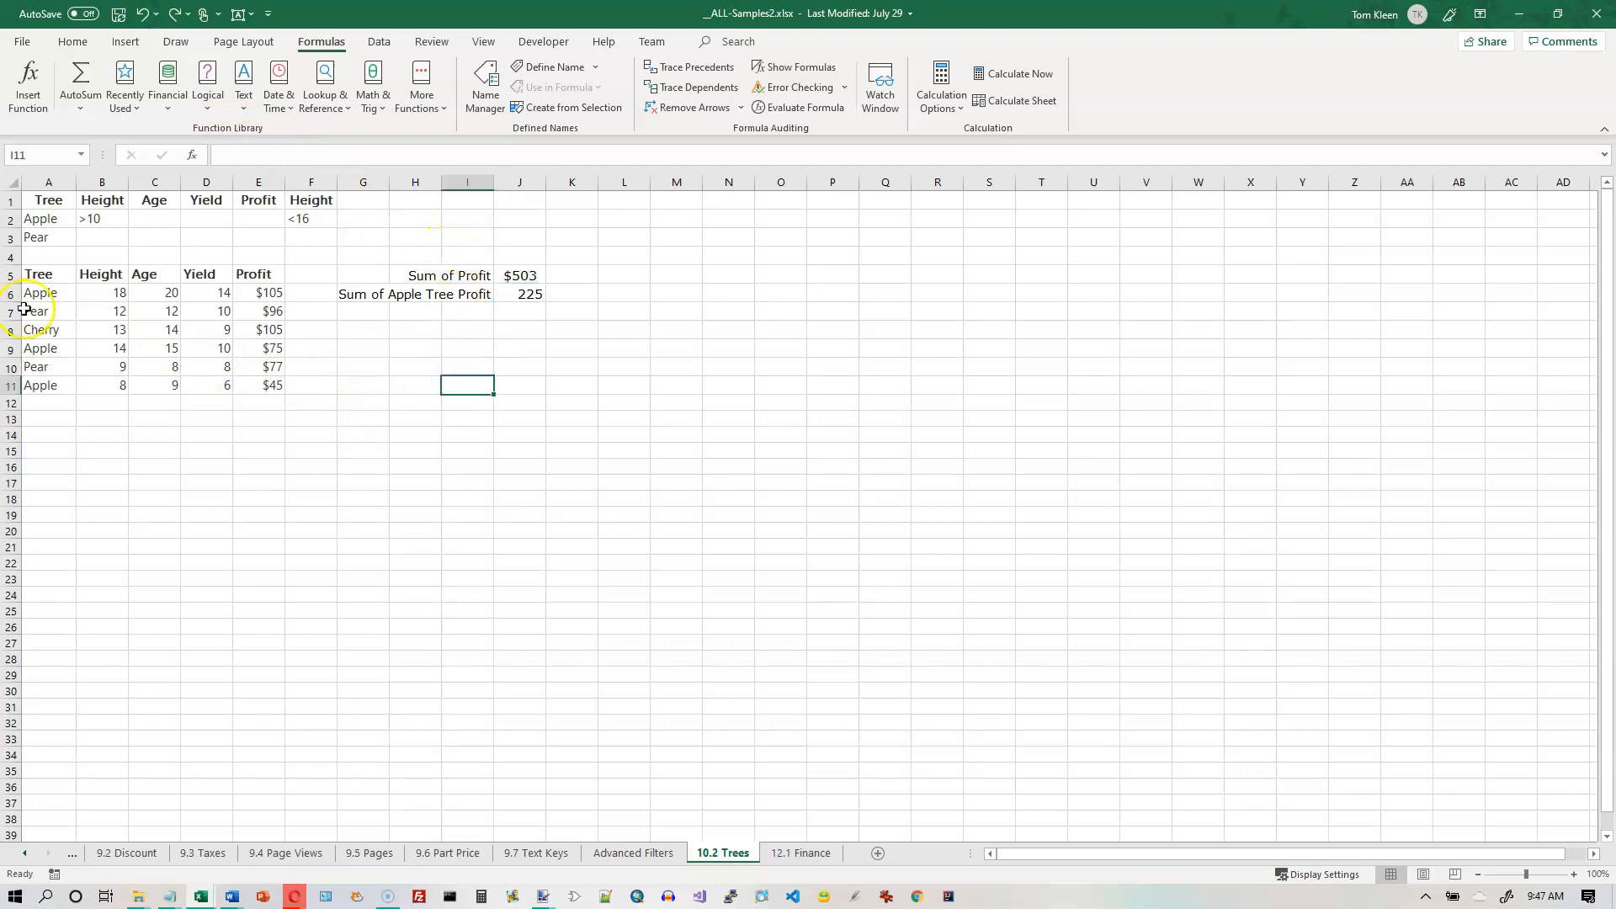
Step: Try moving the tree table from A5:E11 to F11:J17 to check the DSUM reference in J6, and undo the move
left_click(47, 278)
left_click_drag(47, 278, 247, 385)
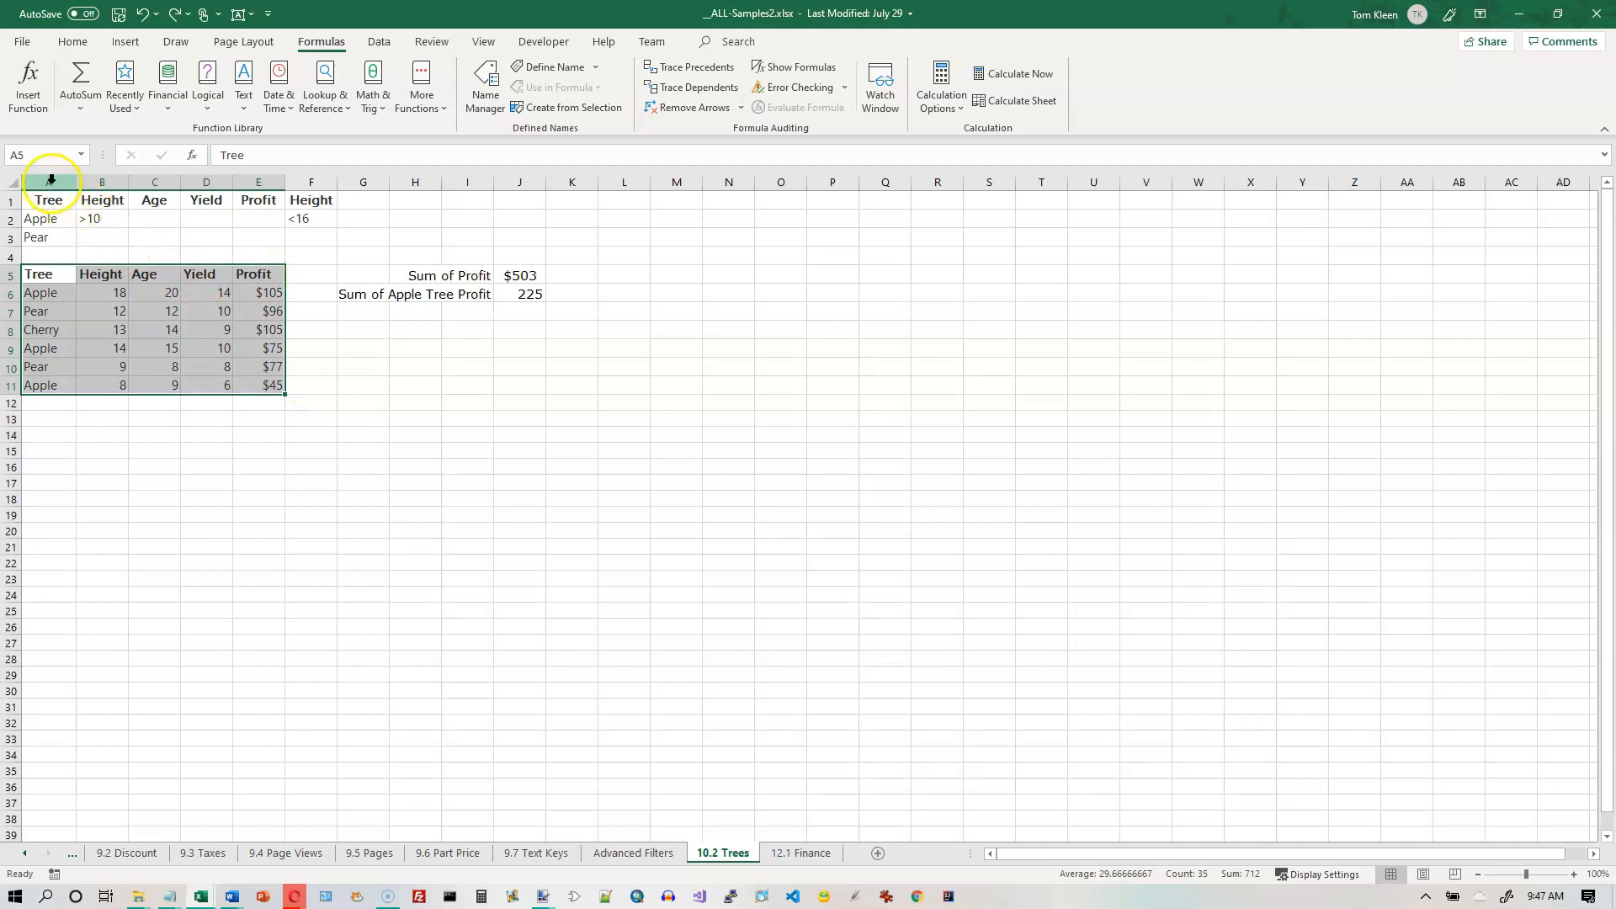
left_click_drag(99, 266, 344, 393)
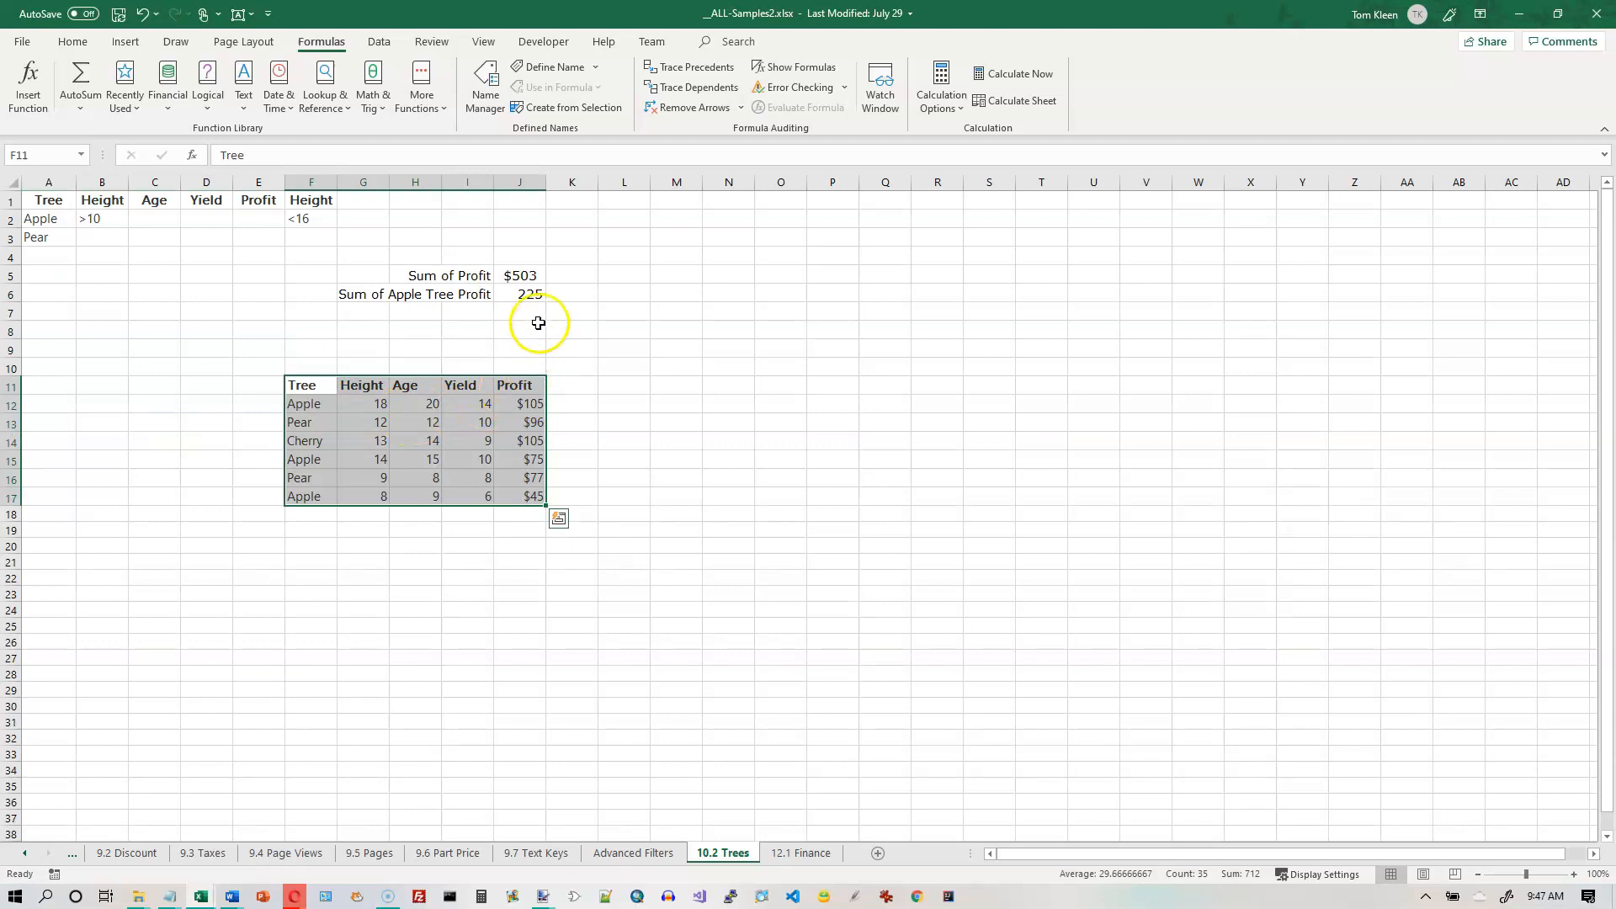
left_click(534, 296)
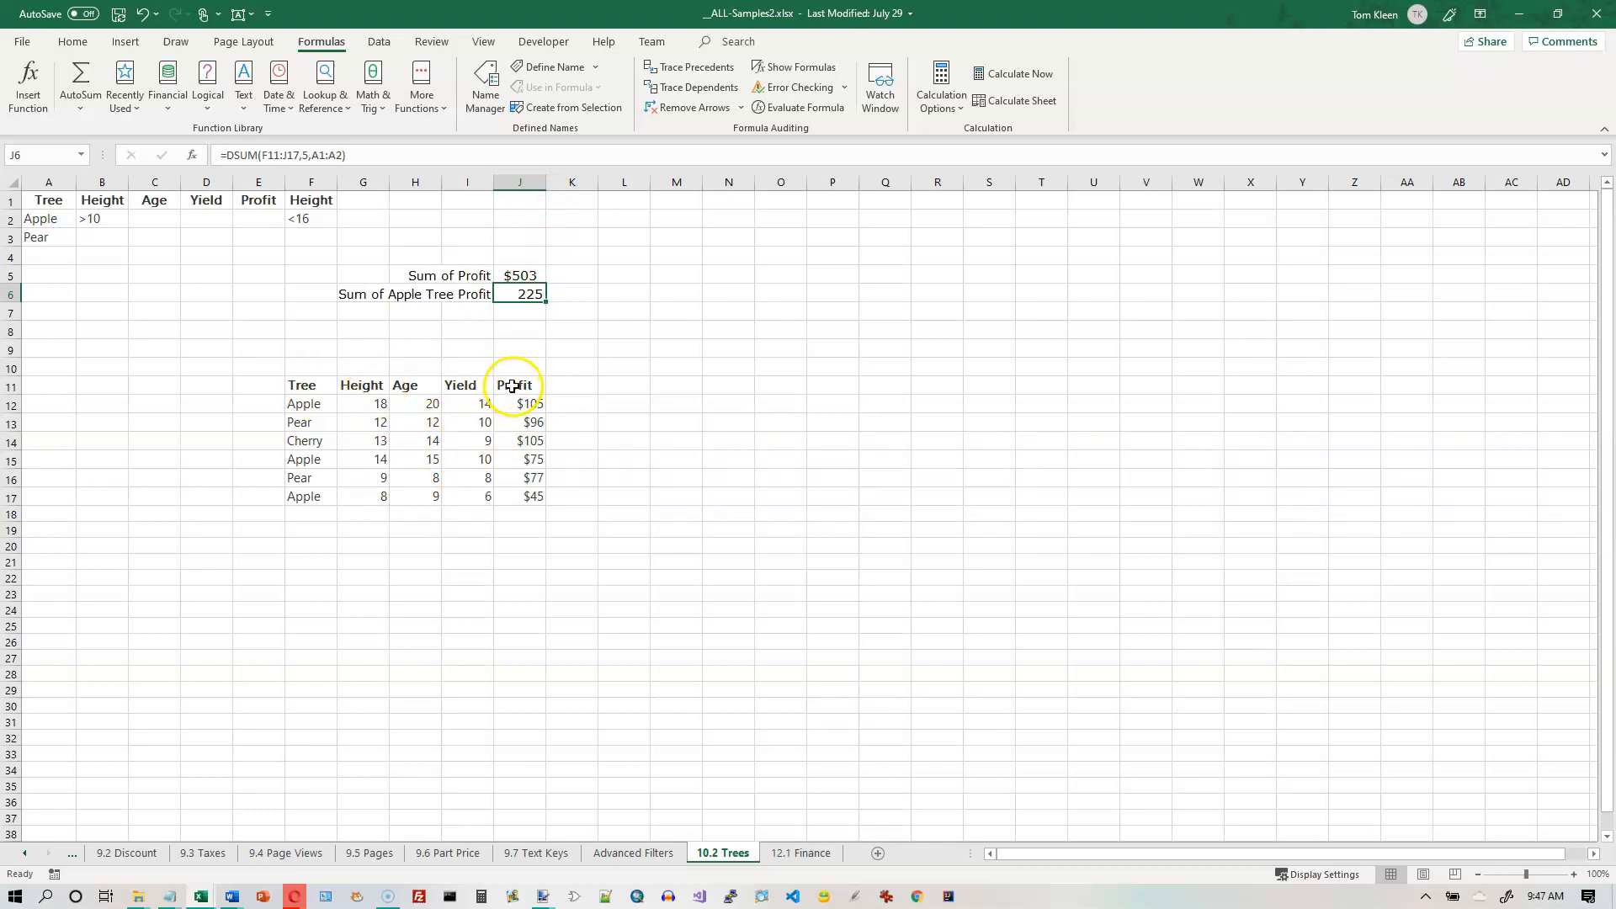
left_click(141, 14)
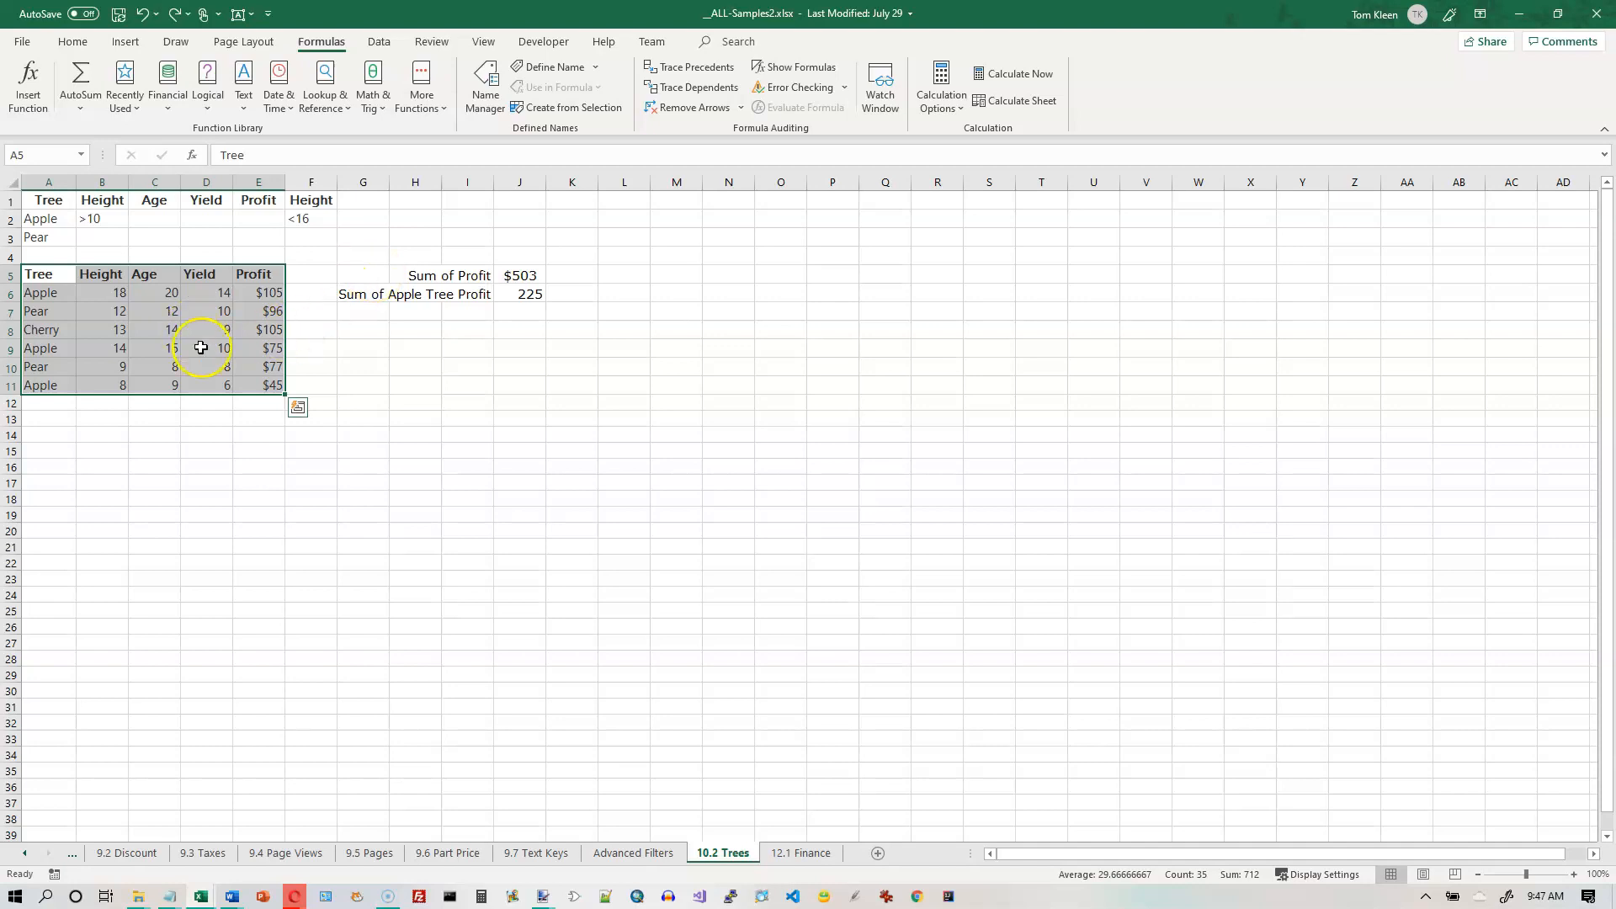
Step: Name the range A5:E11 TreeTable and check the name by reselecting the table
left_click_drag(58, 281, 259, 376)
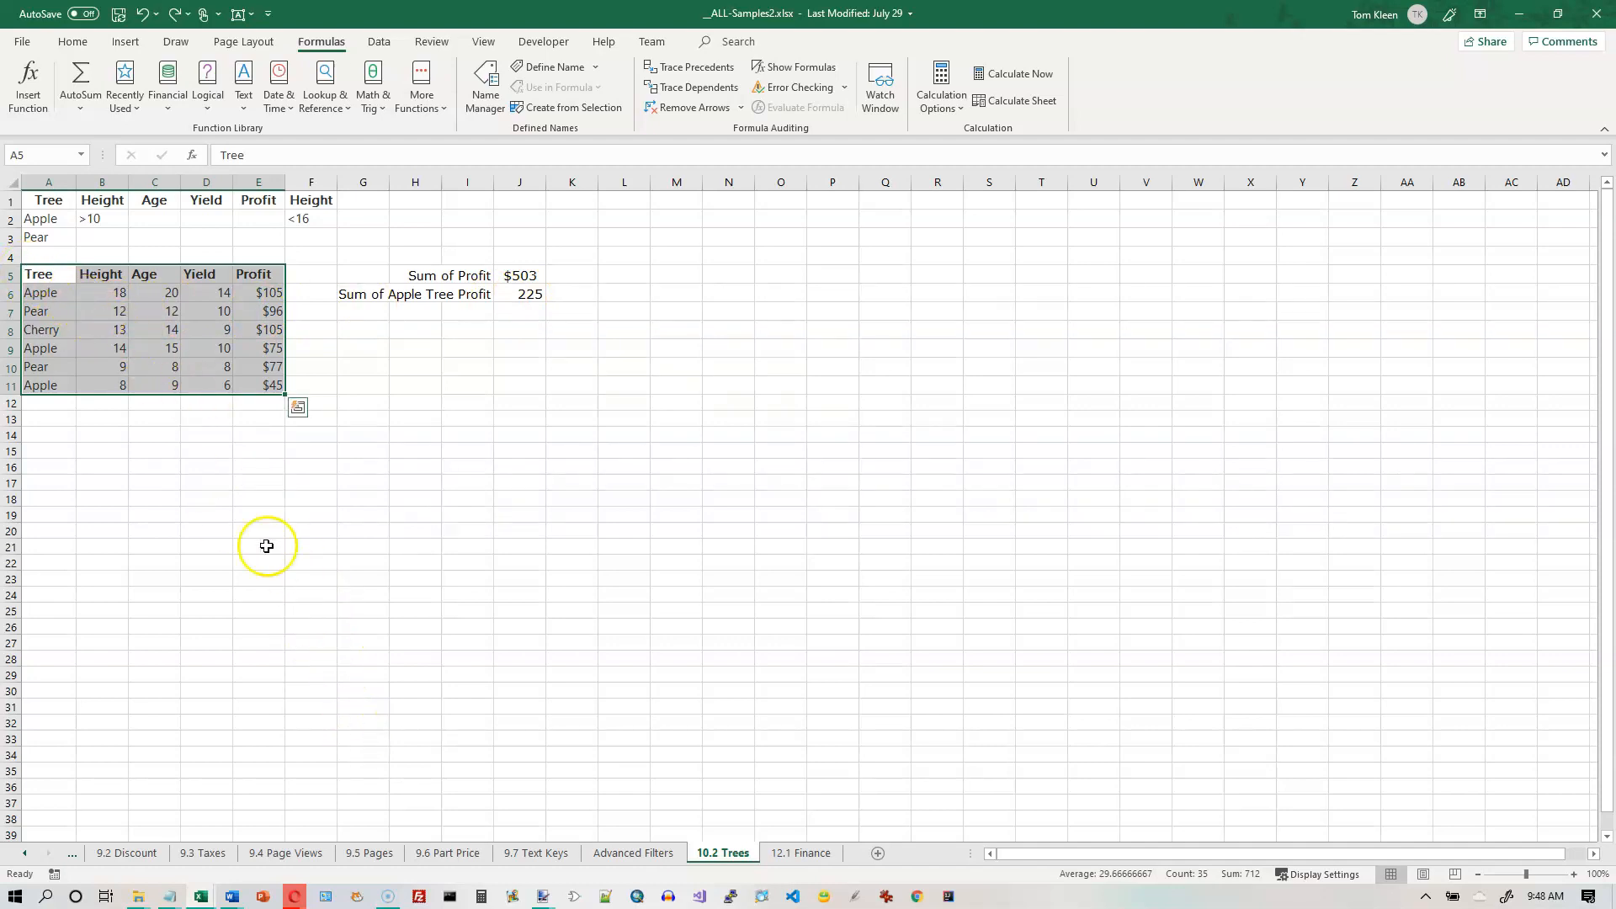
left_click(41, 154)
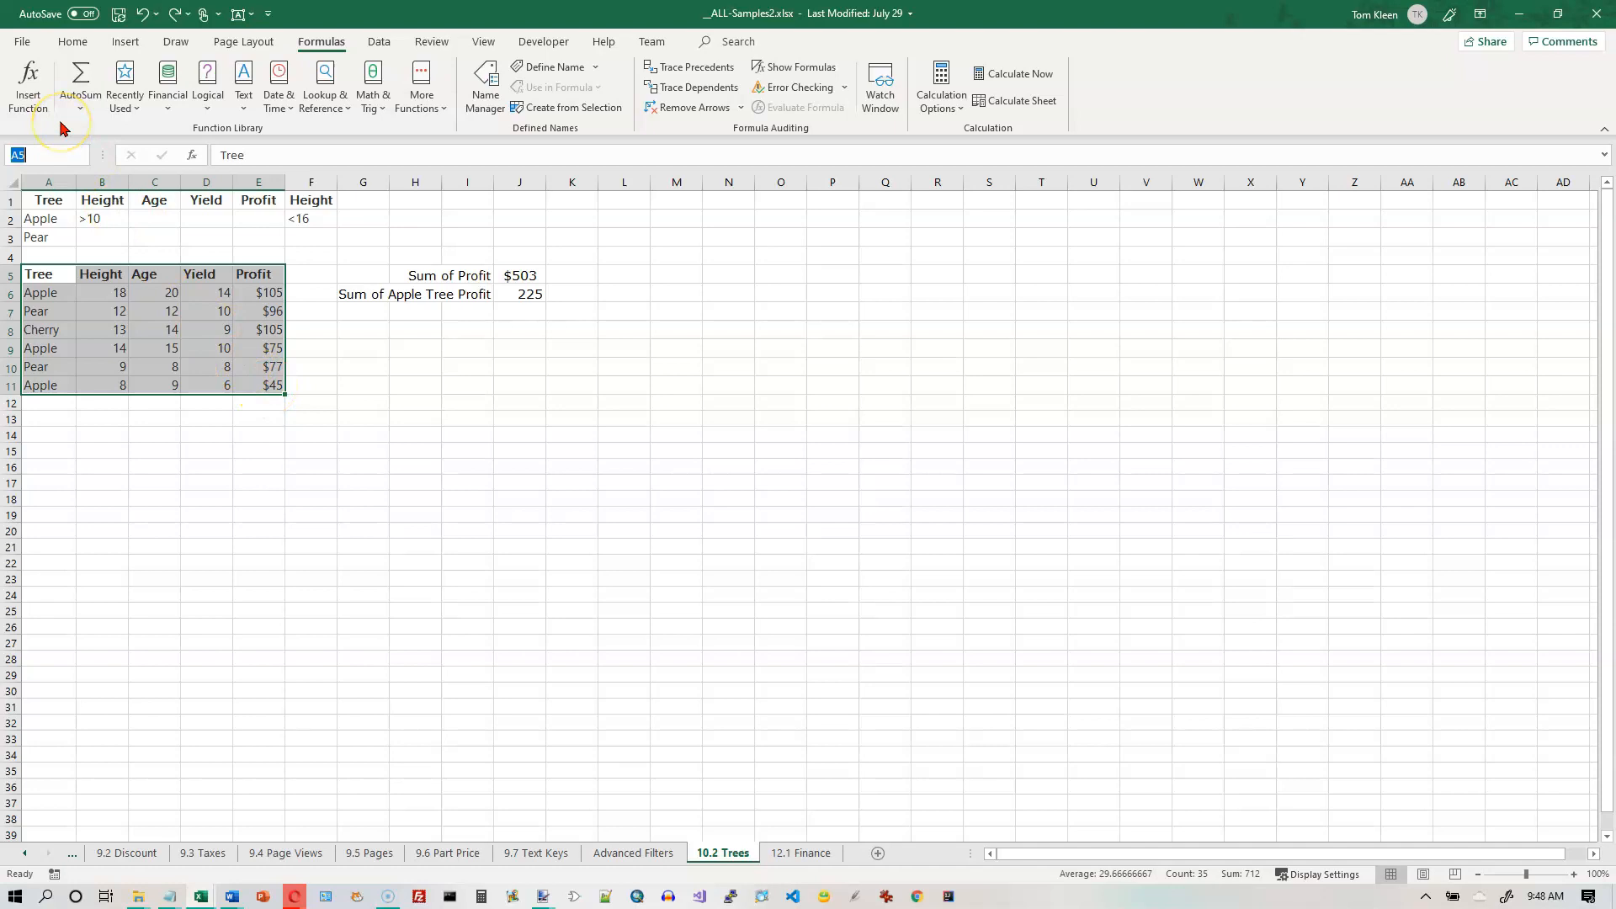
type("TreeTable")
key("Return")
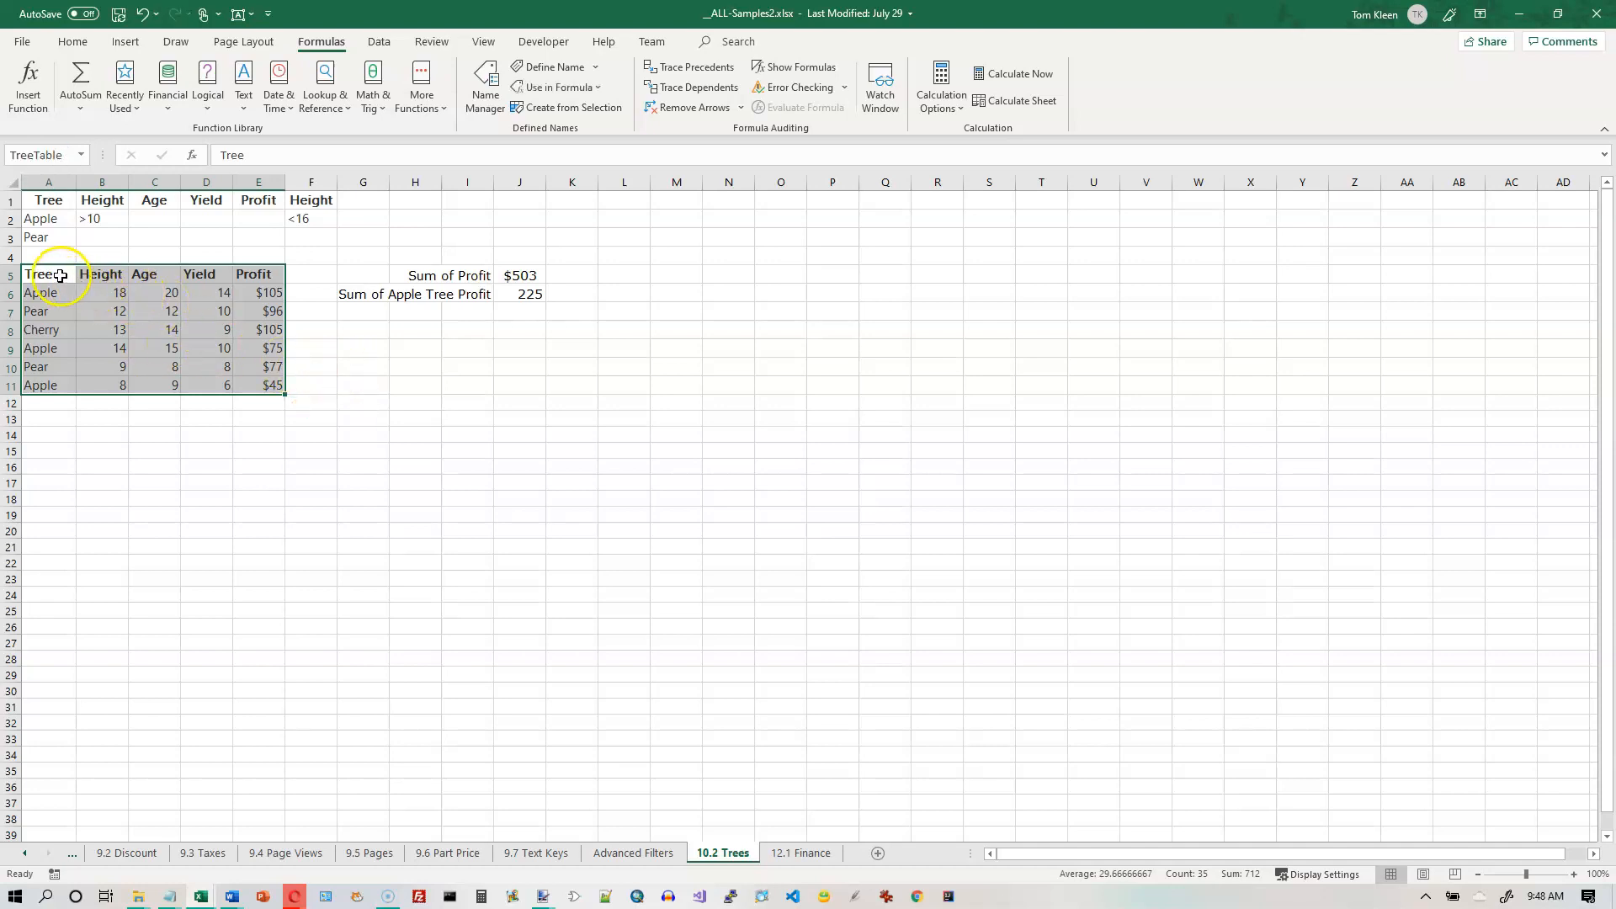
left_click(488, 434)
left_click_drag(42, 274, 235, 385)
Step: Replace the database argument of the DSUM formula in J6 with the range name TreeTable
left_click(526, 291)
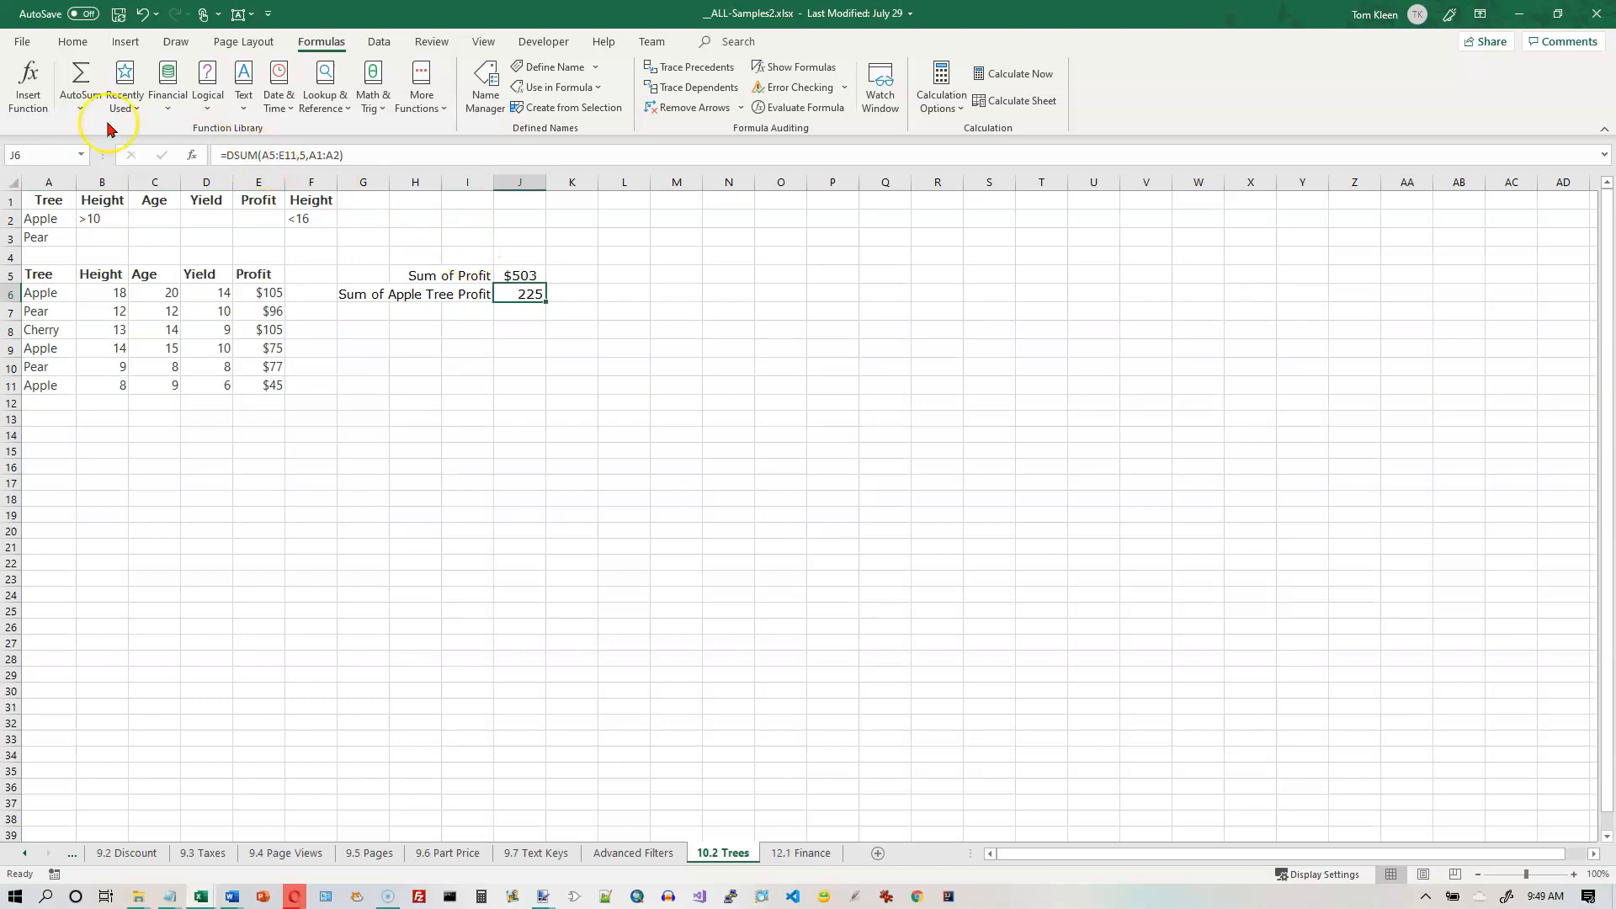
left_click(24, 76)
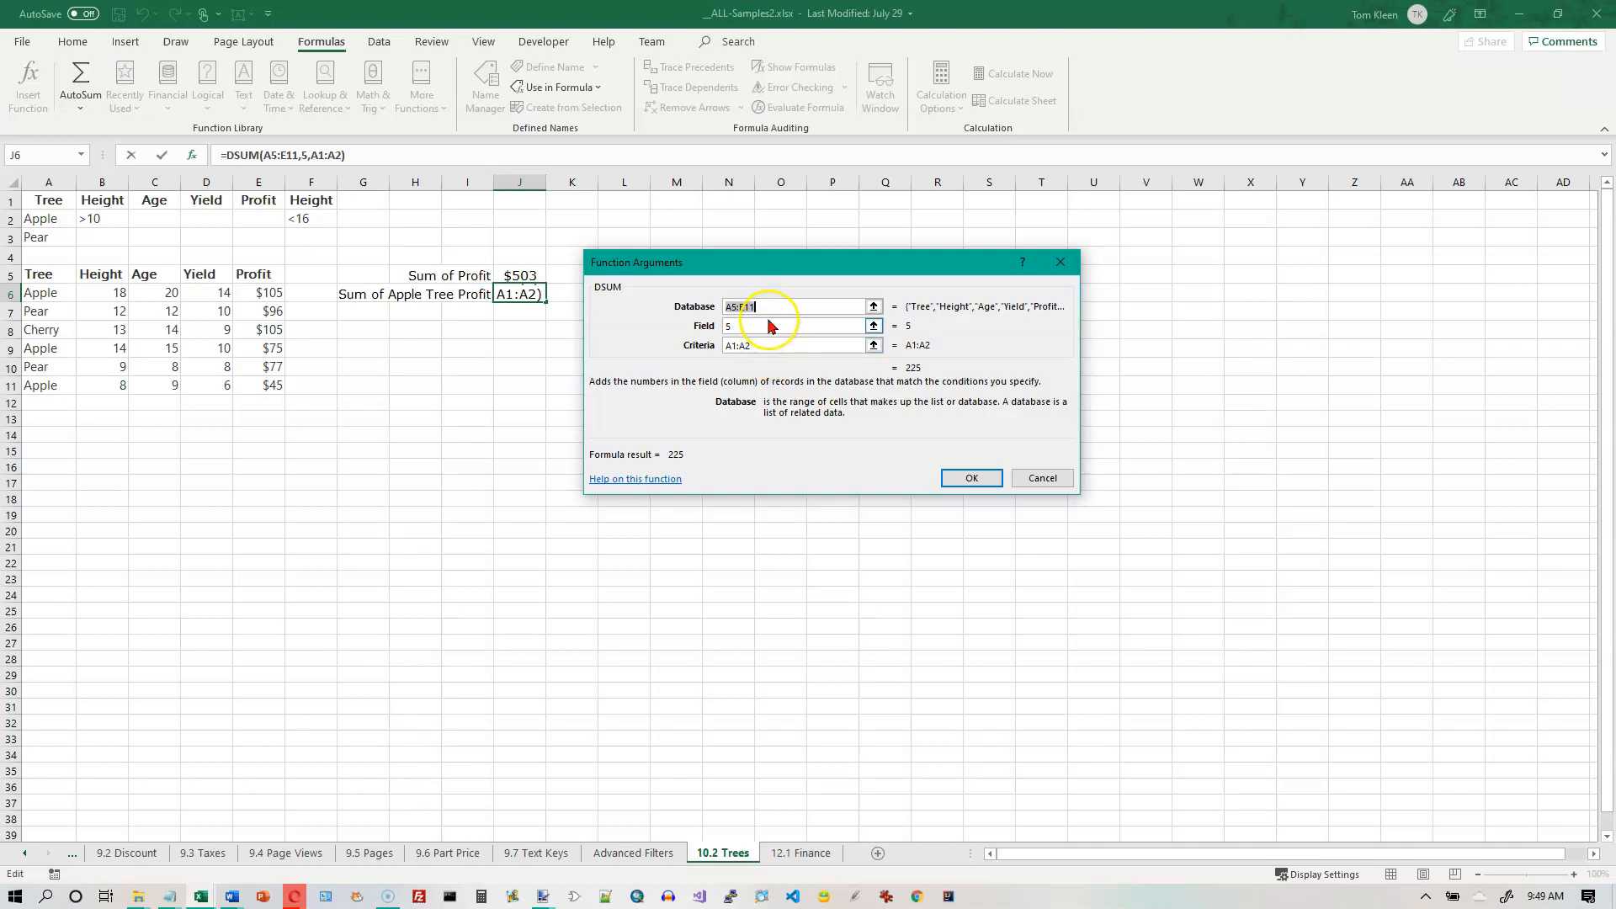
key("Delete")
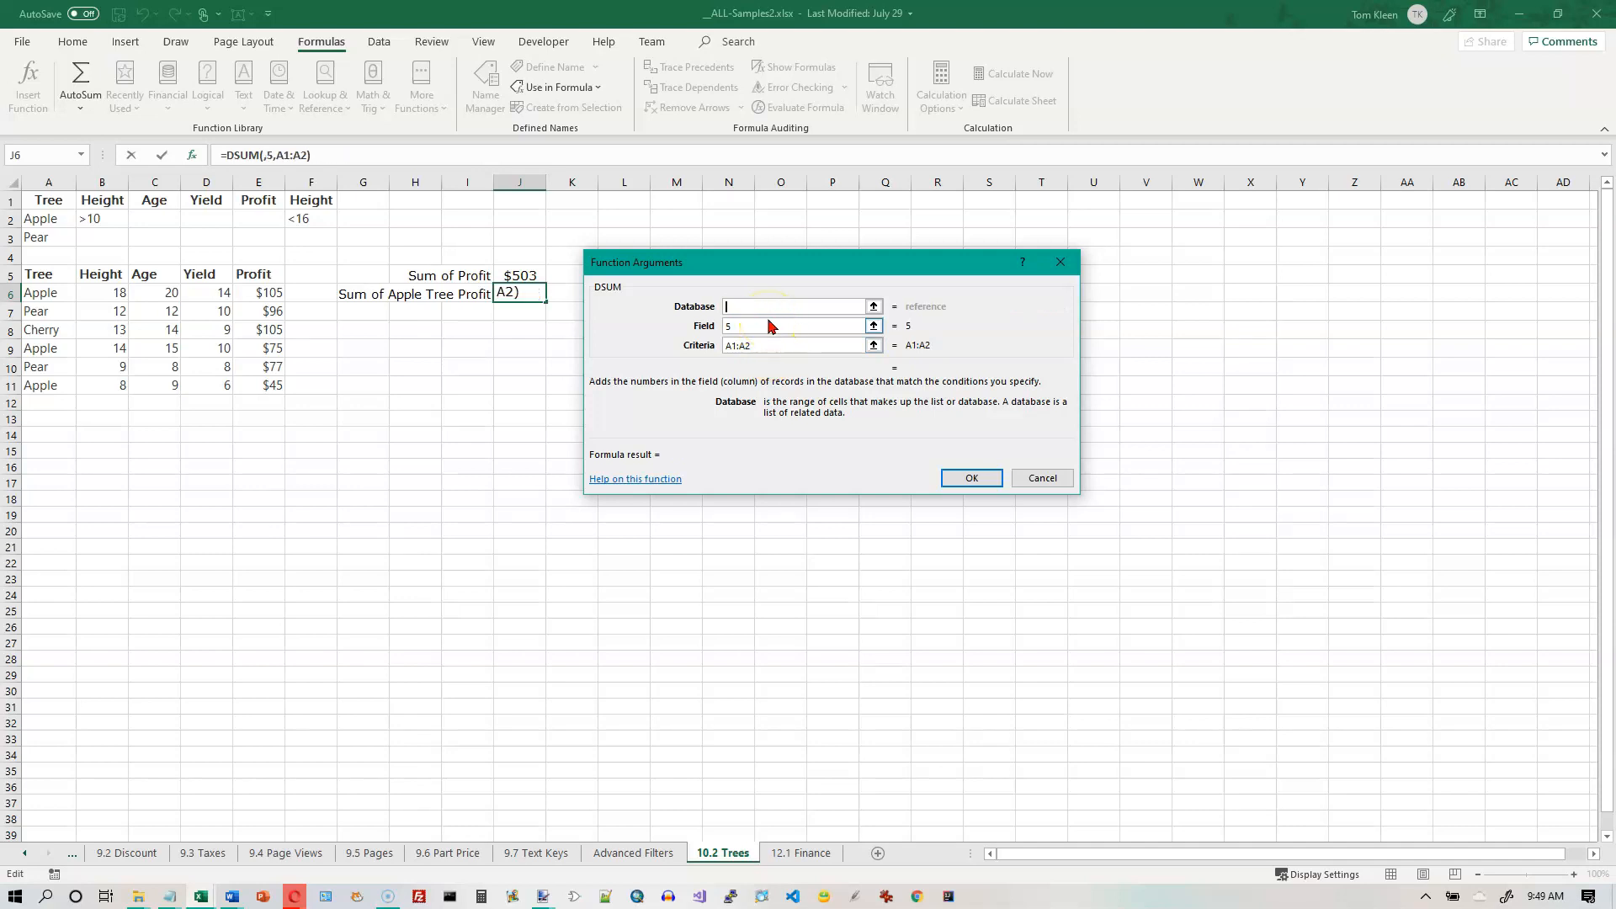
type("TreeTable")
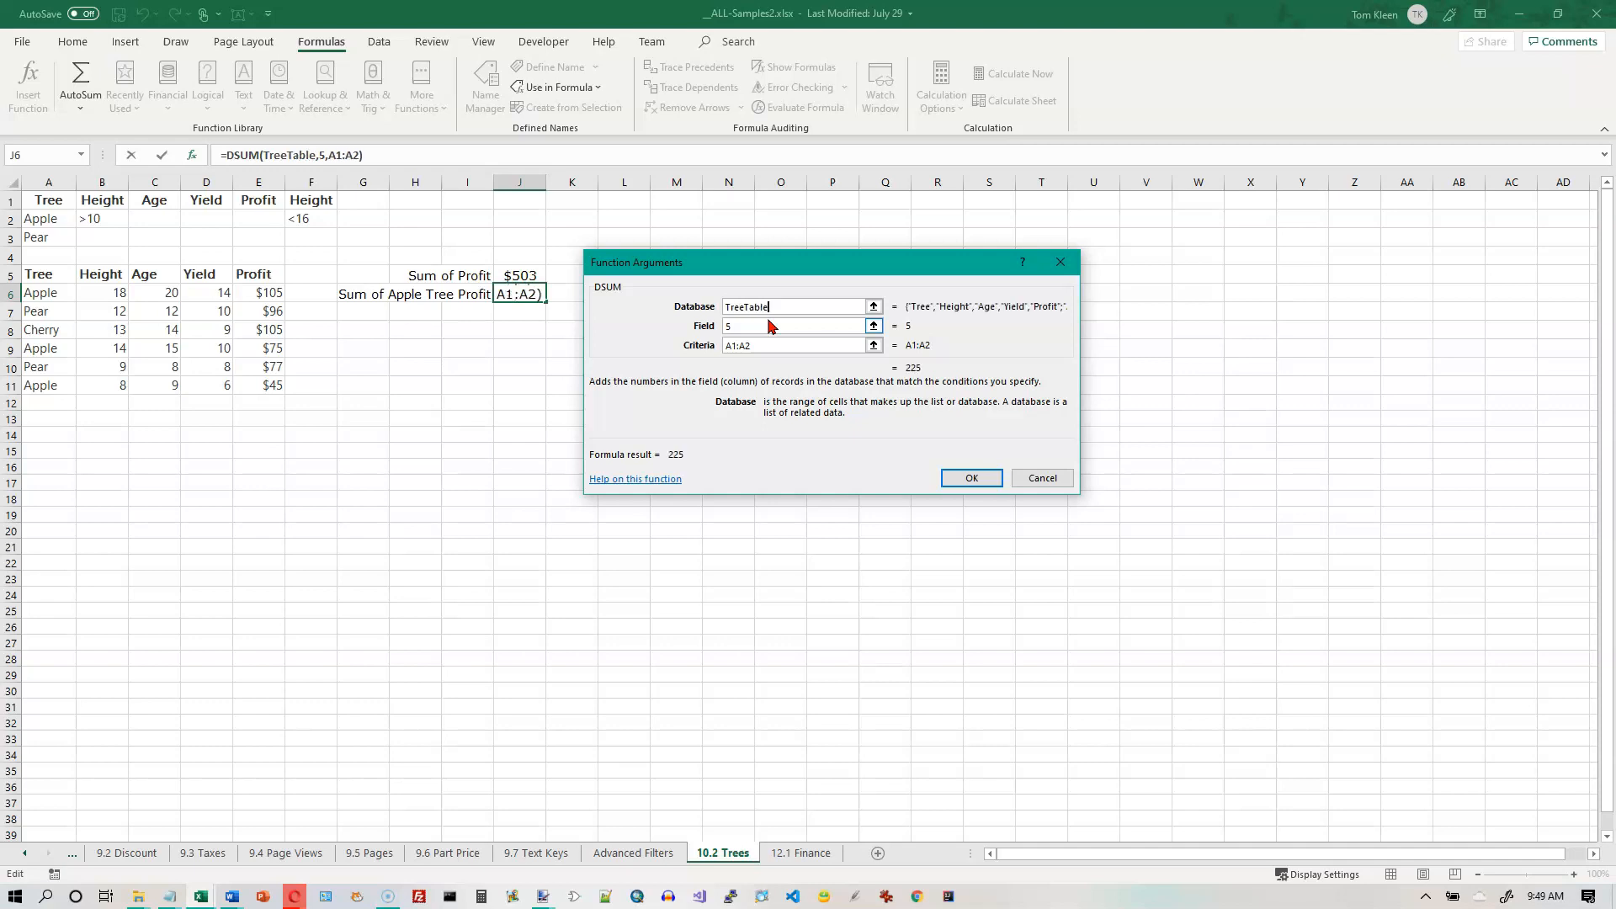
key("Return")
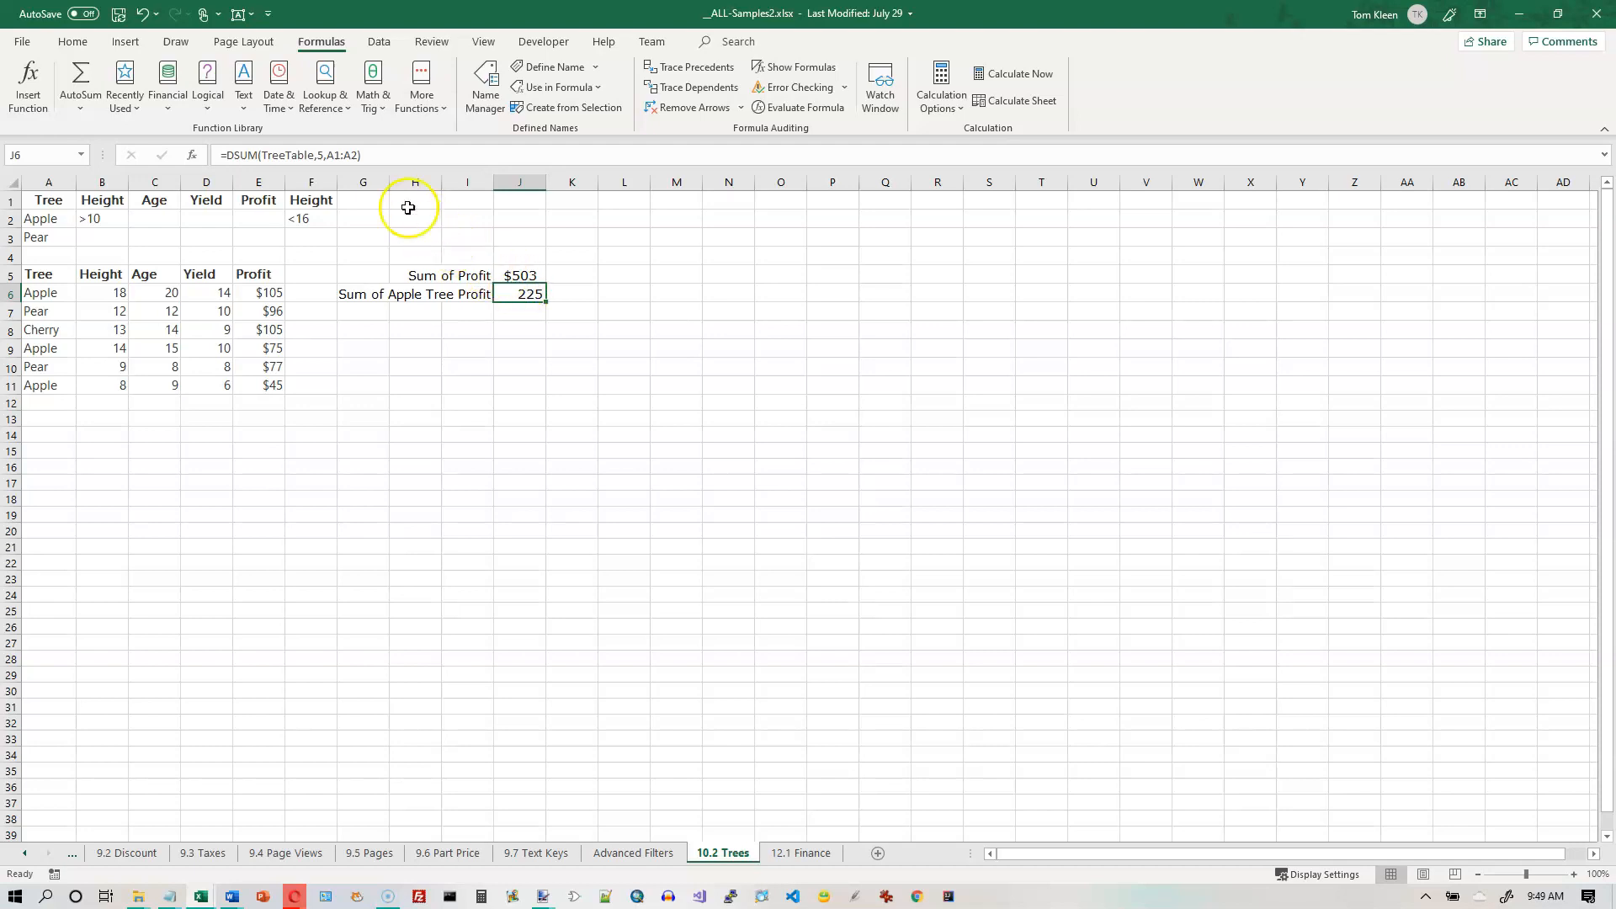
Step: Set the criteria argument of the DSUM formula in J6 to A1:F2
left_click(28, 80)
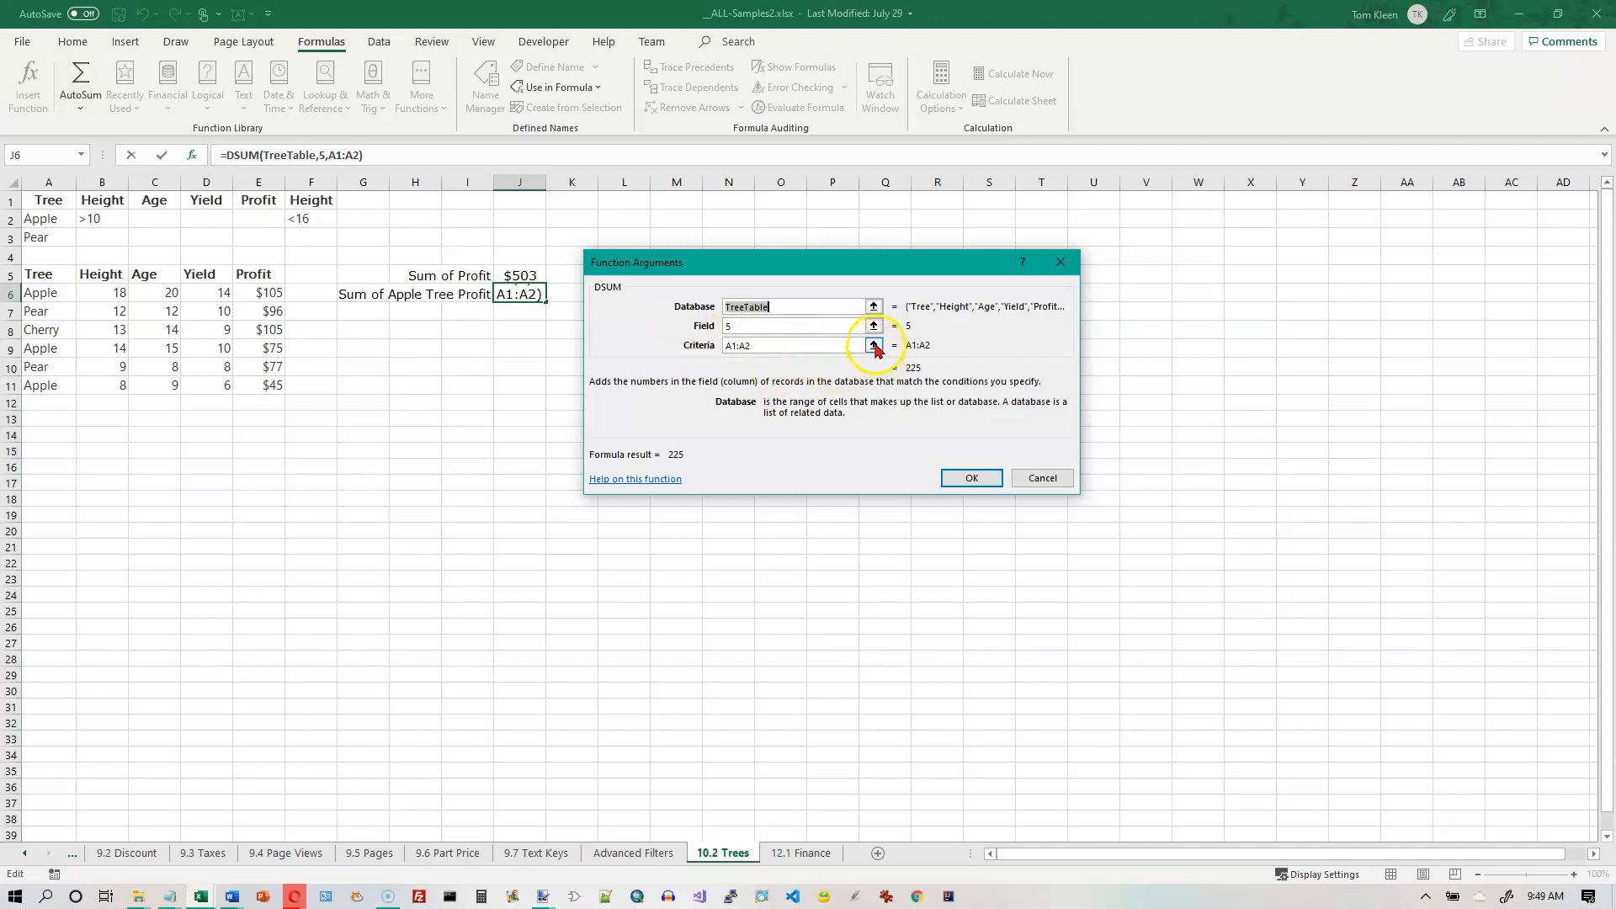
left_click(874, 345)
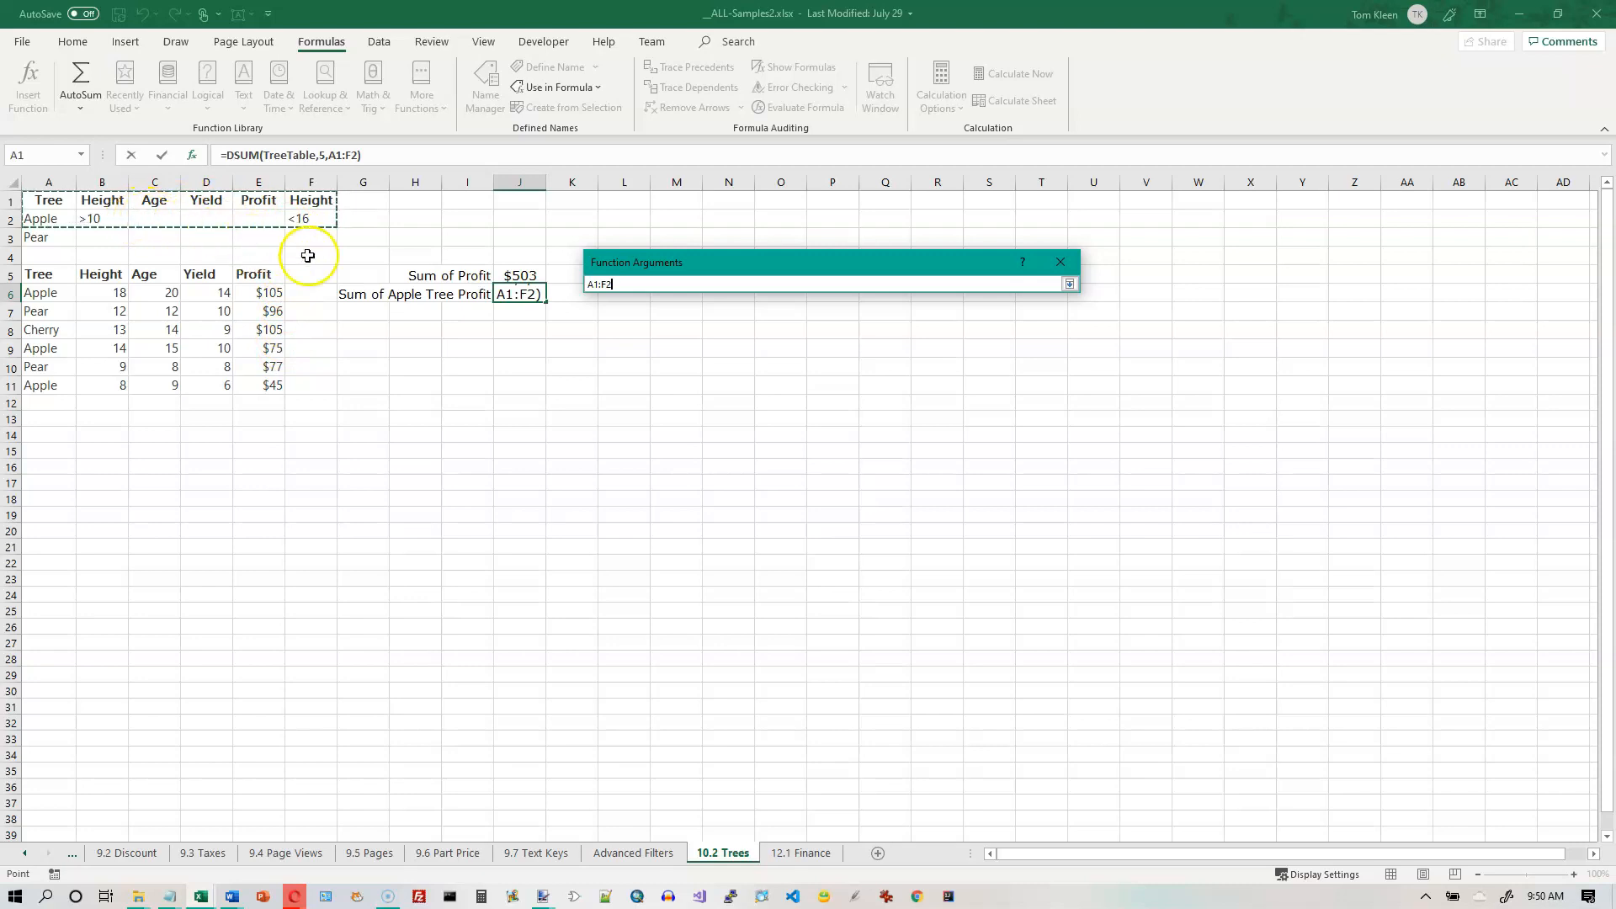
left_click(1068, 284)
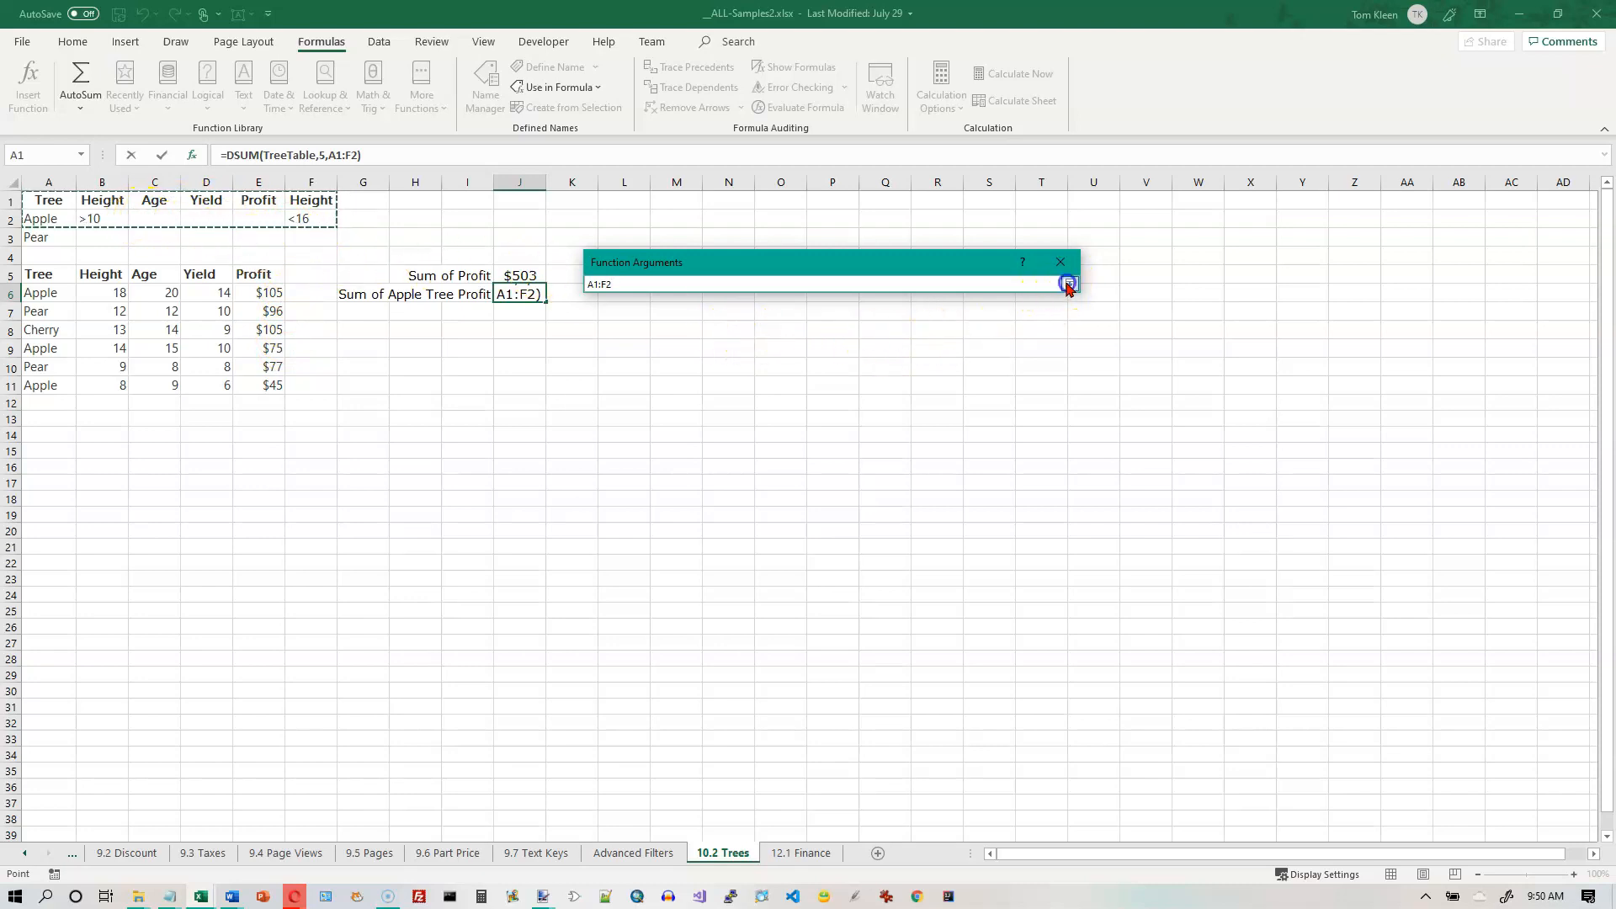
left_click(977, 477)
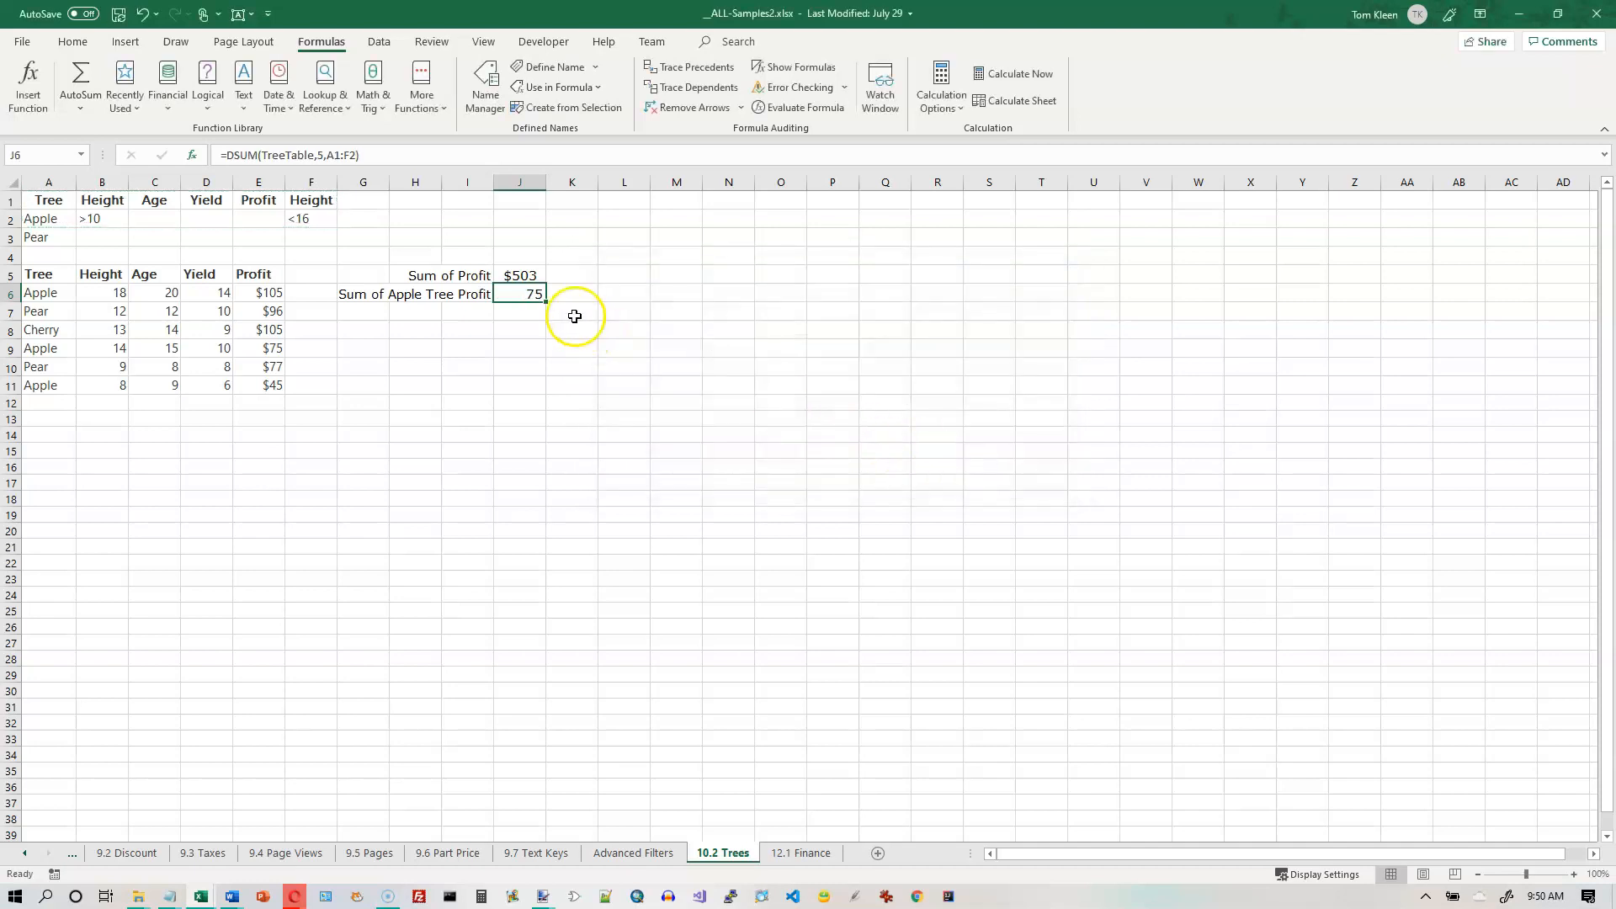
Step: Compare the apple record in A9:E9 and the J6 result with the row 2 criteria, including both Height conditions
left_click_drag(31, 354, 261, 350)
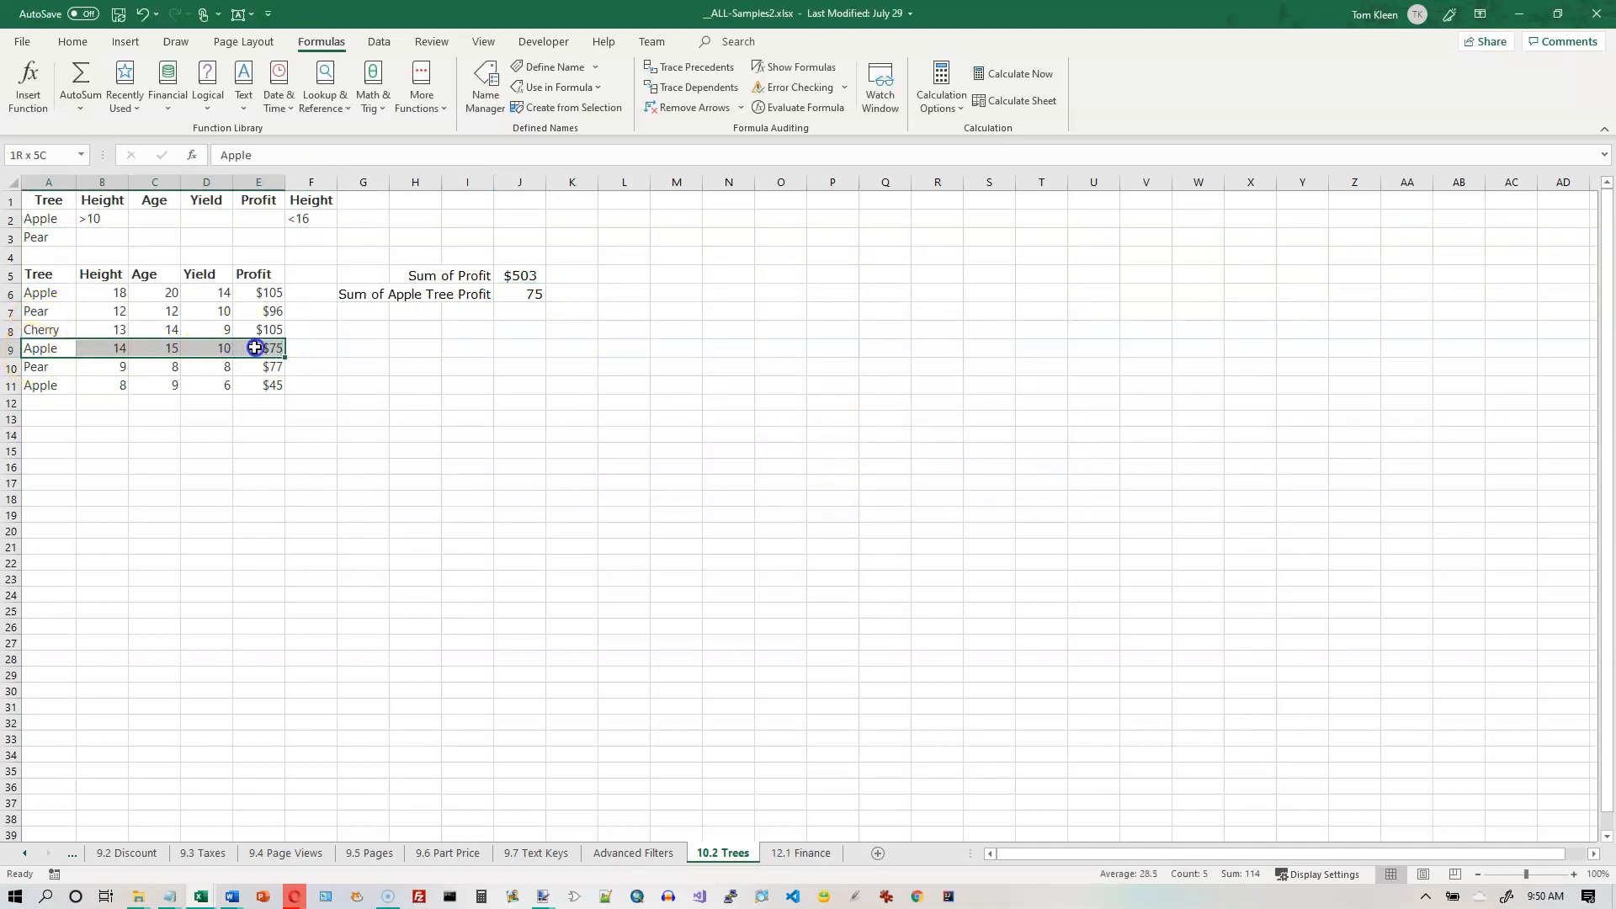
left_click(502, 295)
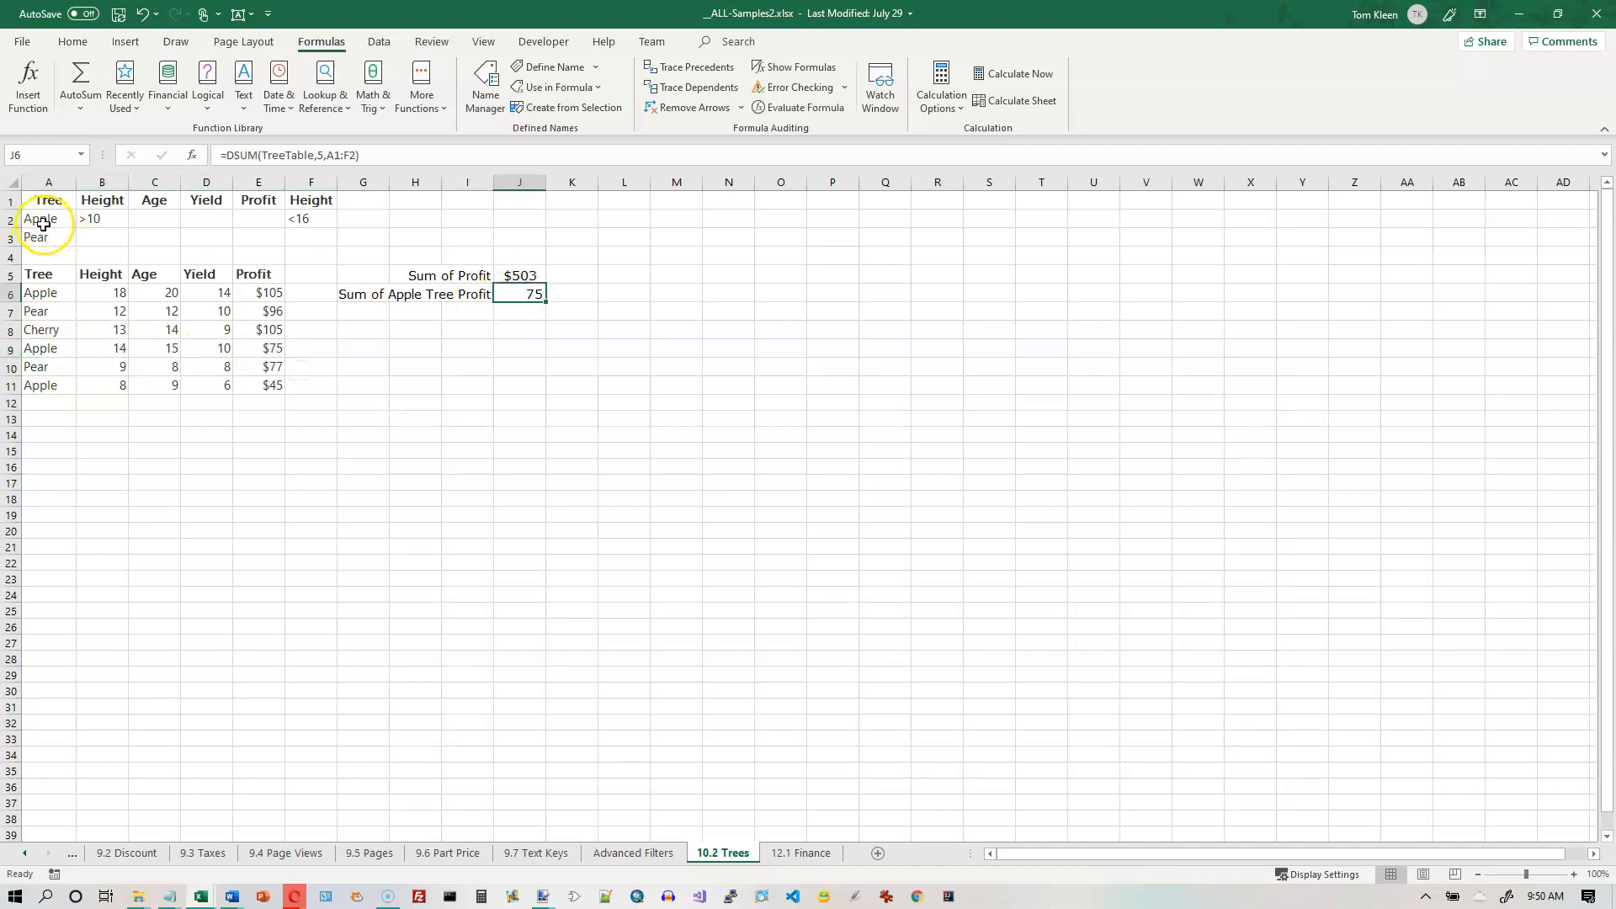
left_click_drag(43, 221, 317, 218)
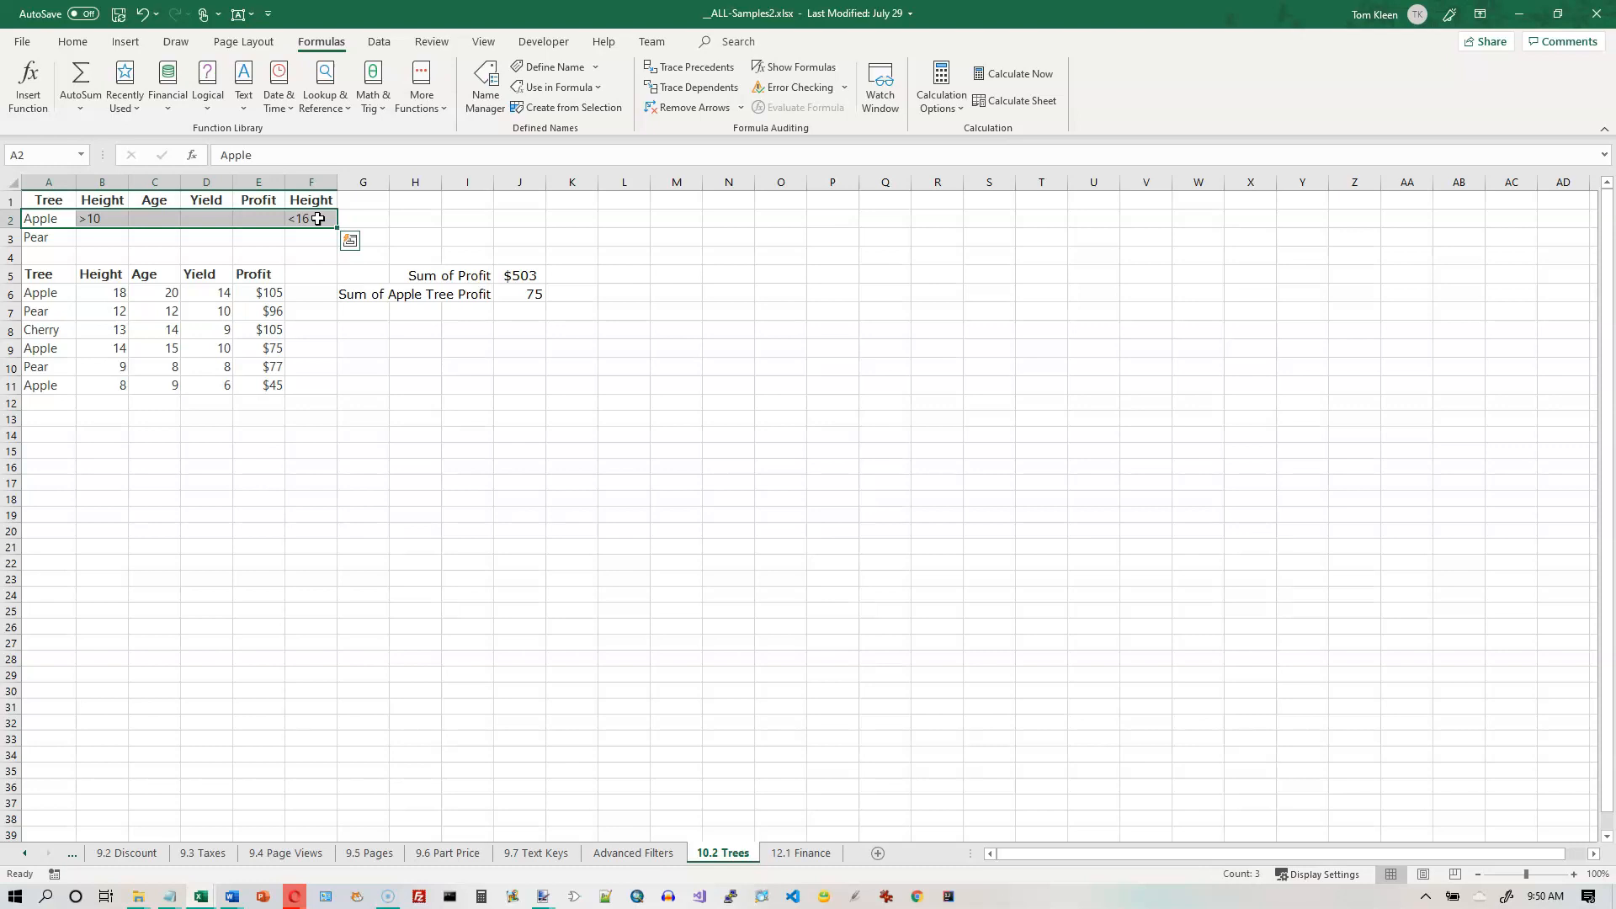
left_click_drag(102, 200, 100, 218)
left_click_drag(310, 200, 310, 216)
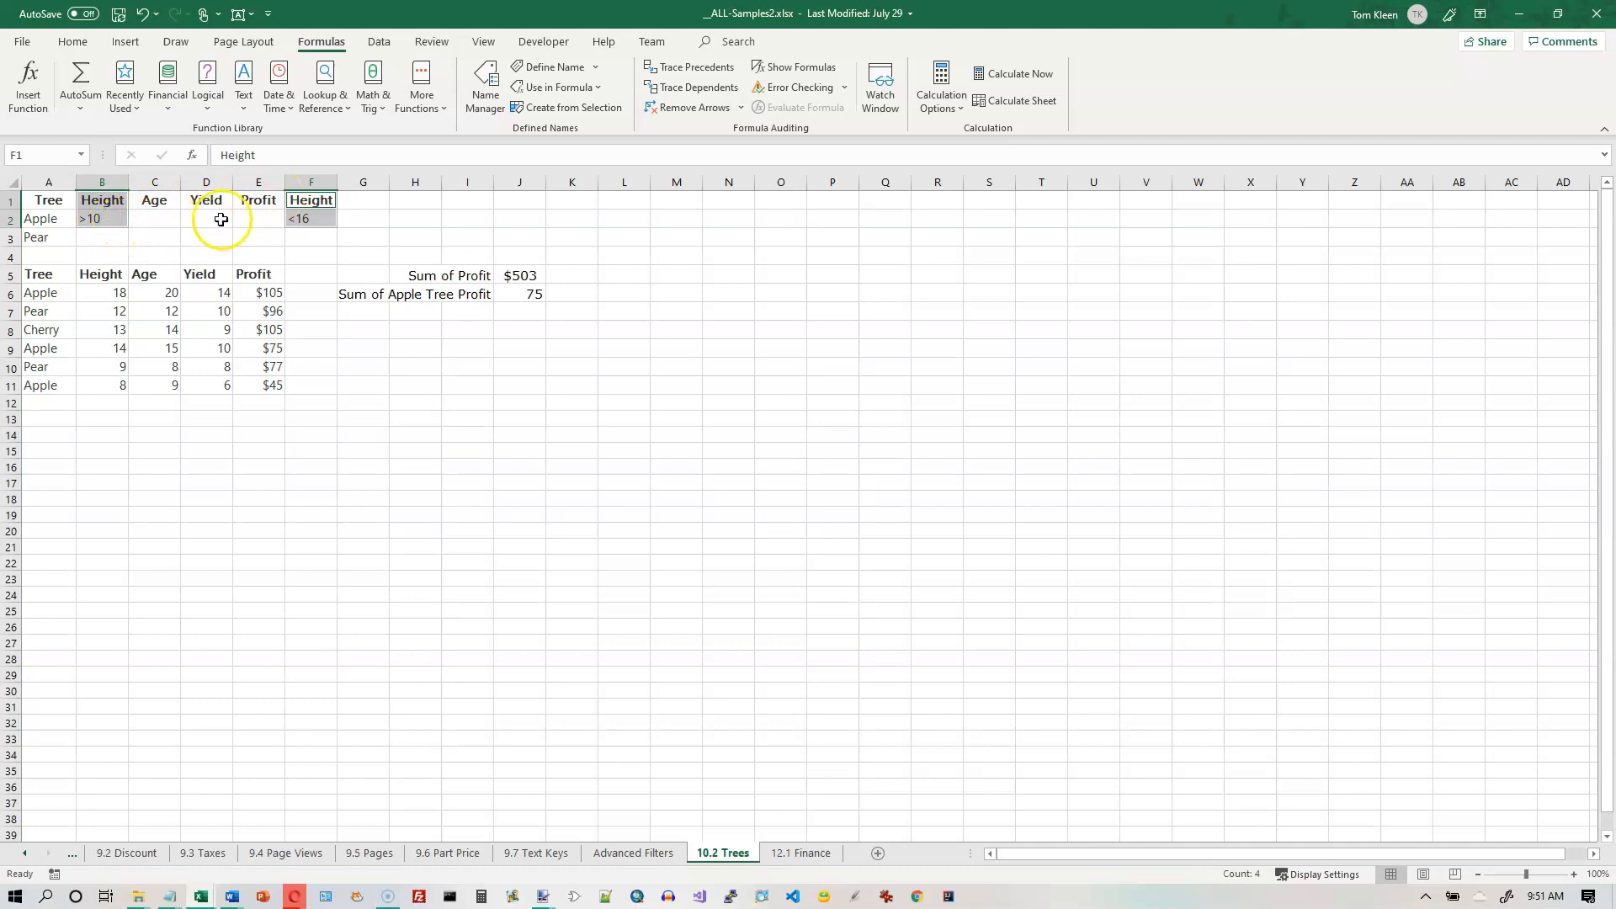
left_click(313, 199)
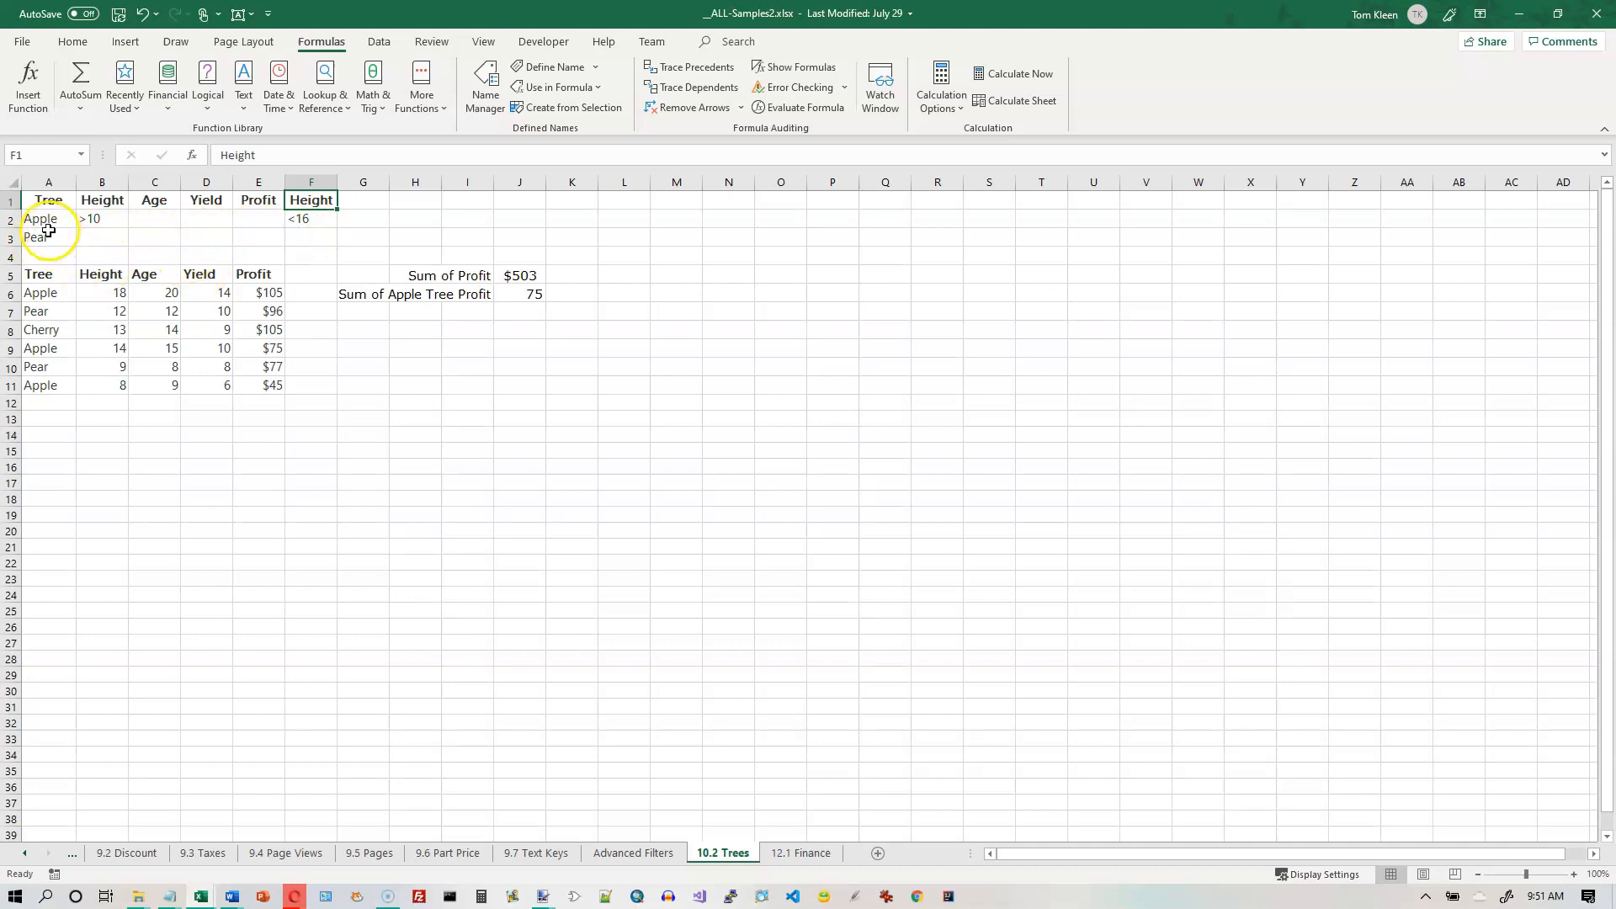
left_click_drag(40, 220, 317, 222)
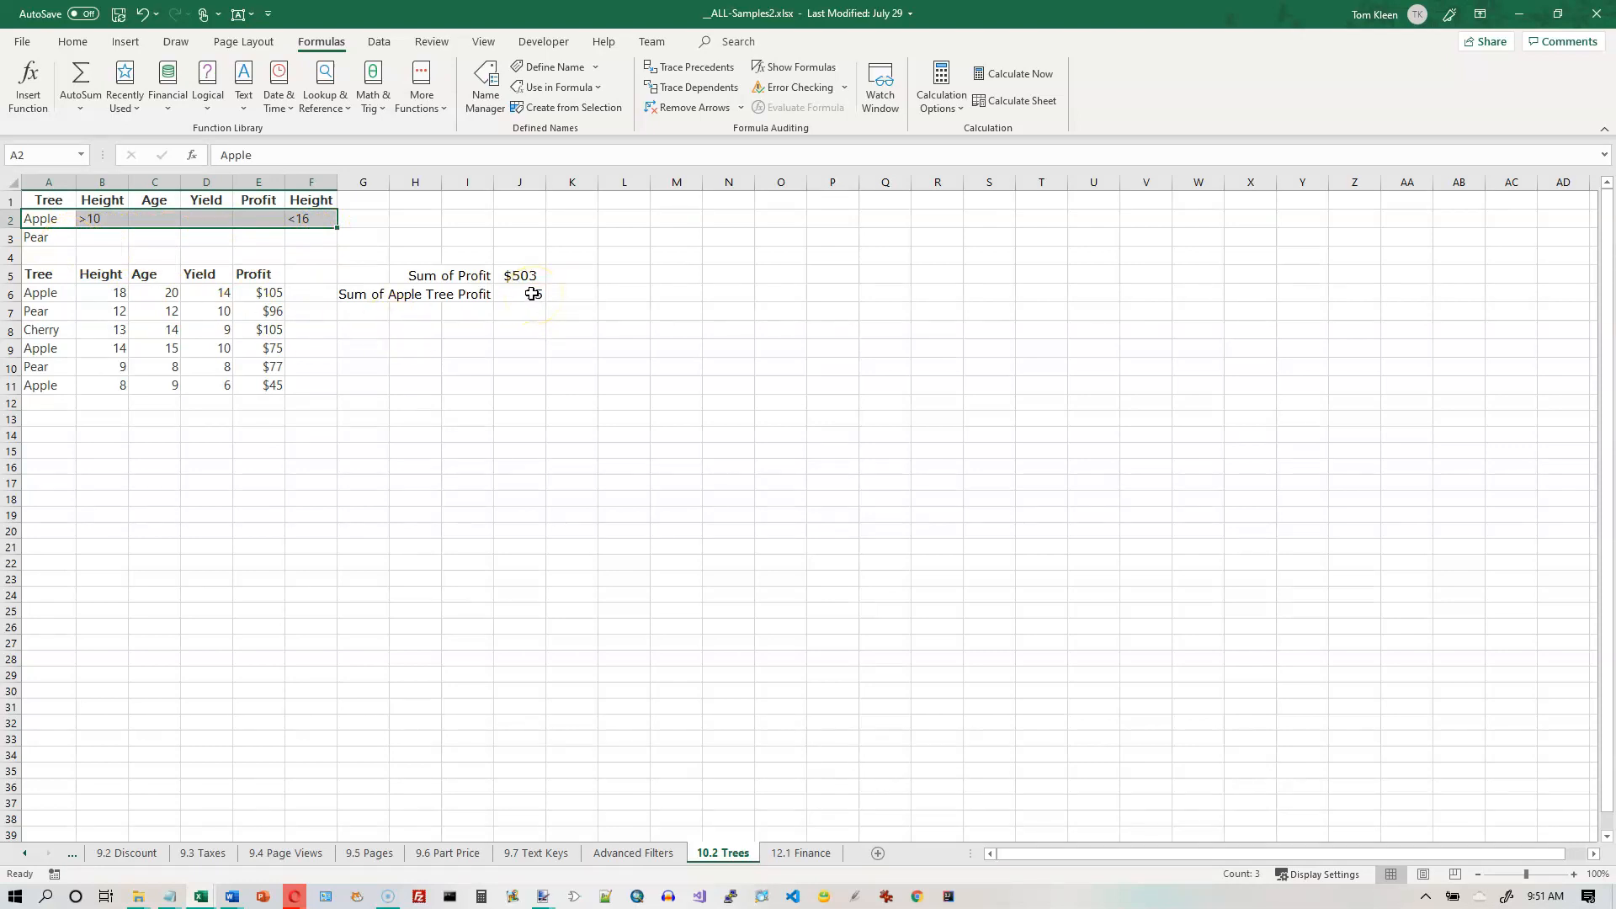
Step: Set the DSUM criteria argument in J6 to A1:F3 to include the Pear row
left_click(532, 294)
left_click(193, 158)
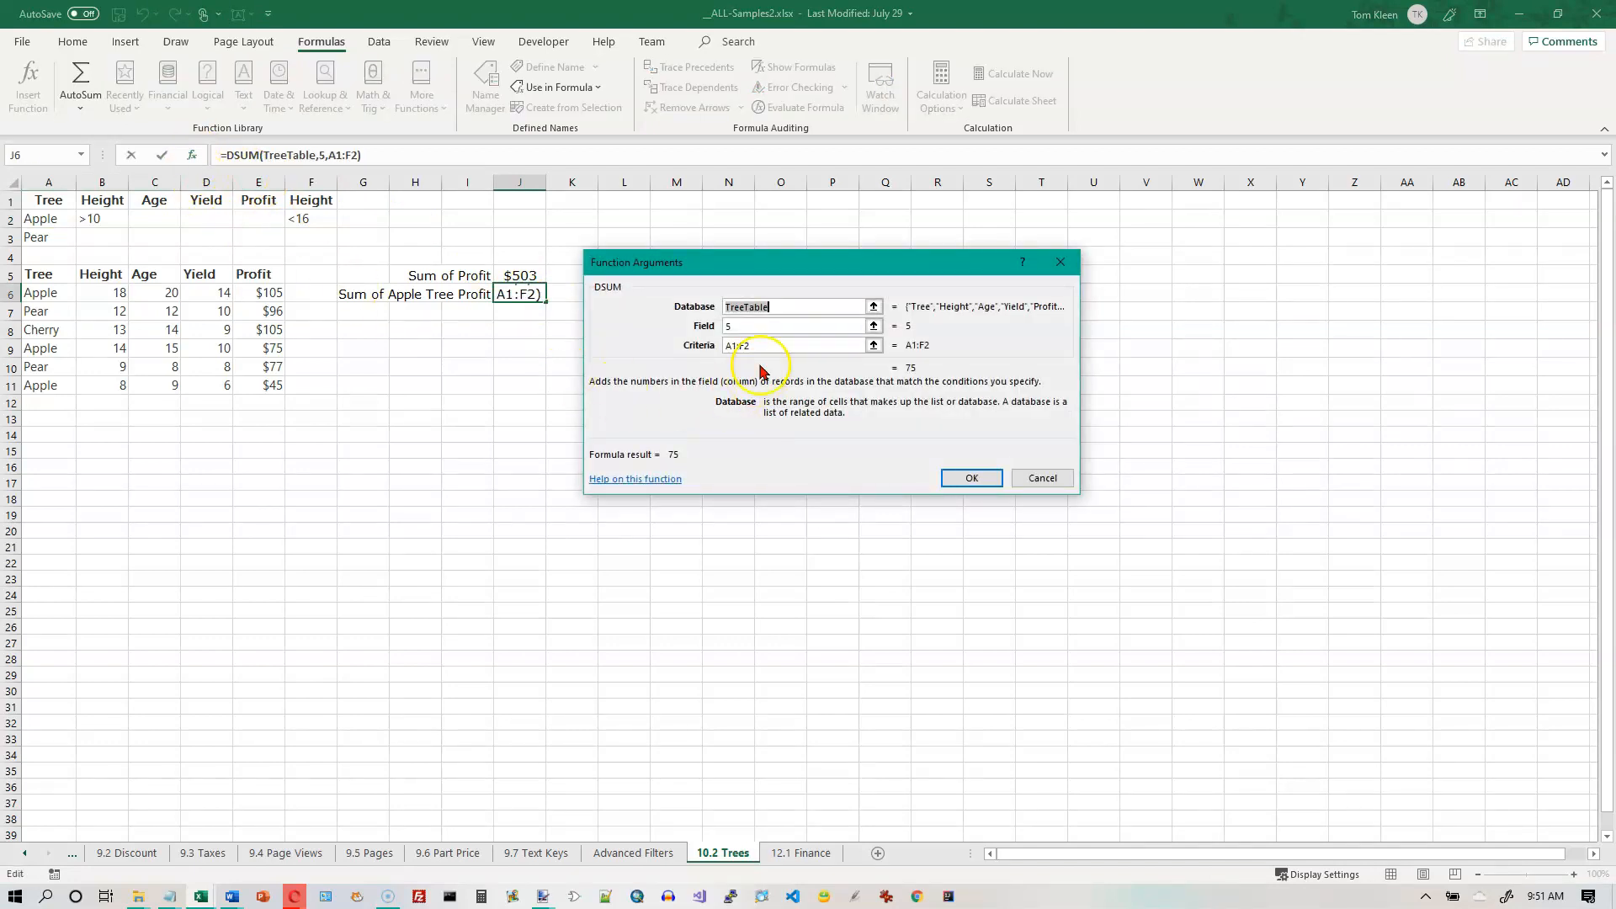
left_click(873, 345)
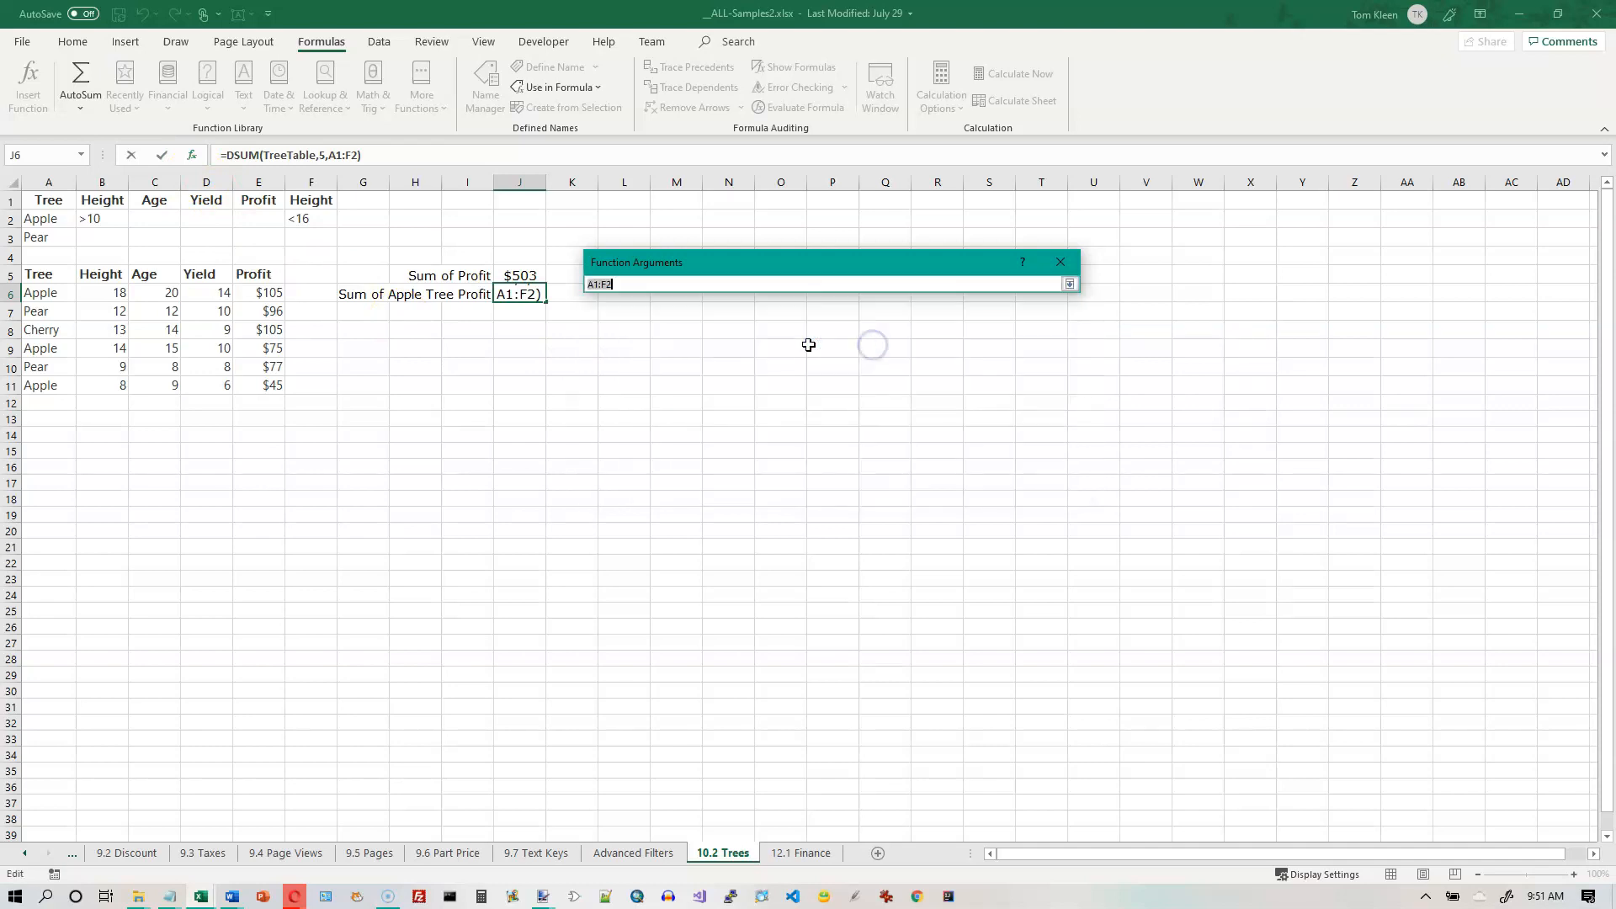
left_click_drag(49, 200, 308, 245)
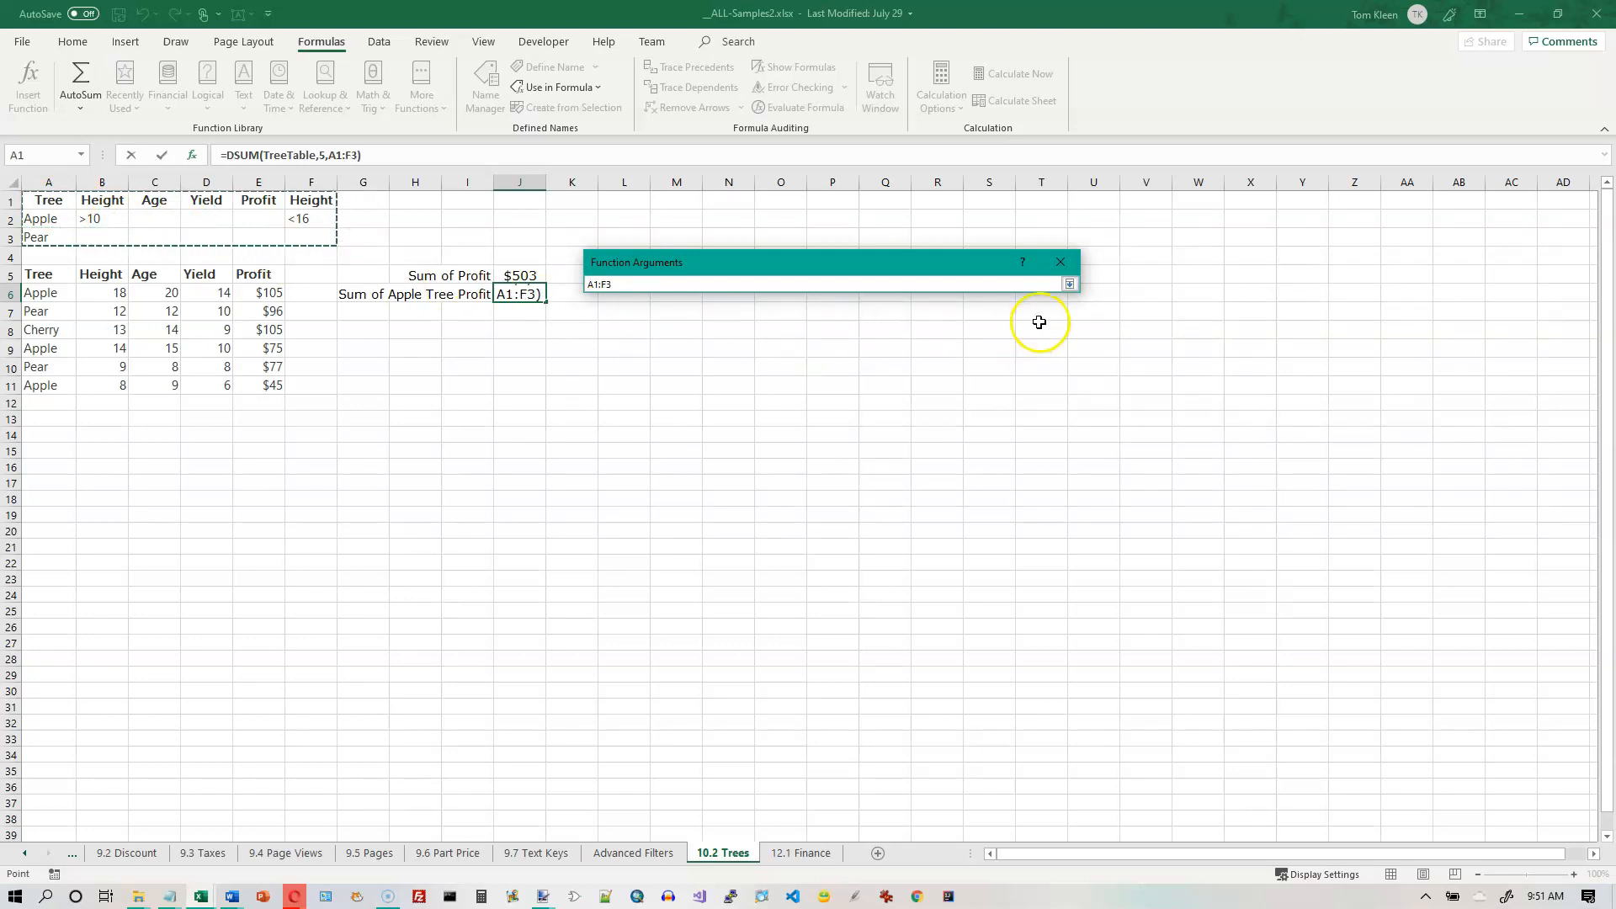
left_click(1069, 285)
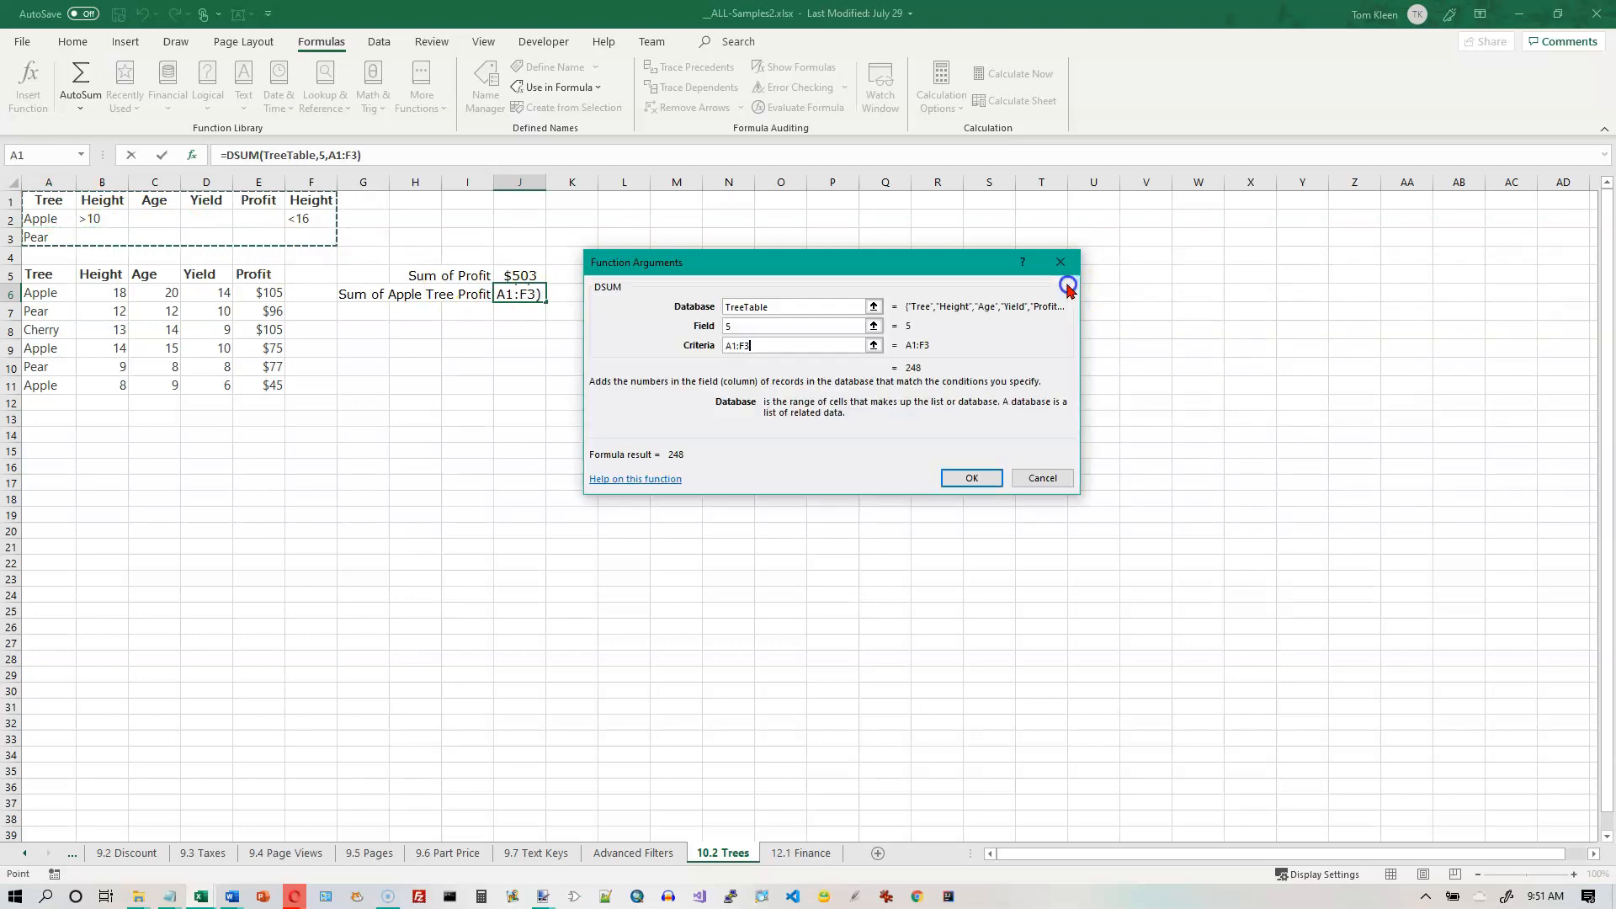
left_click(971, 478)
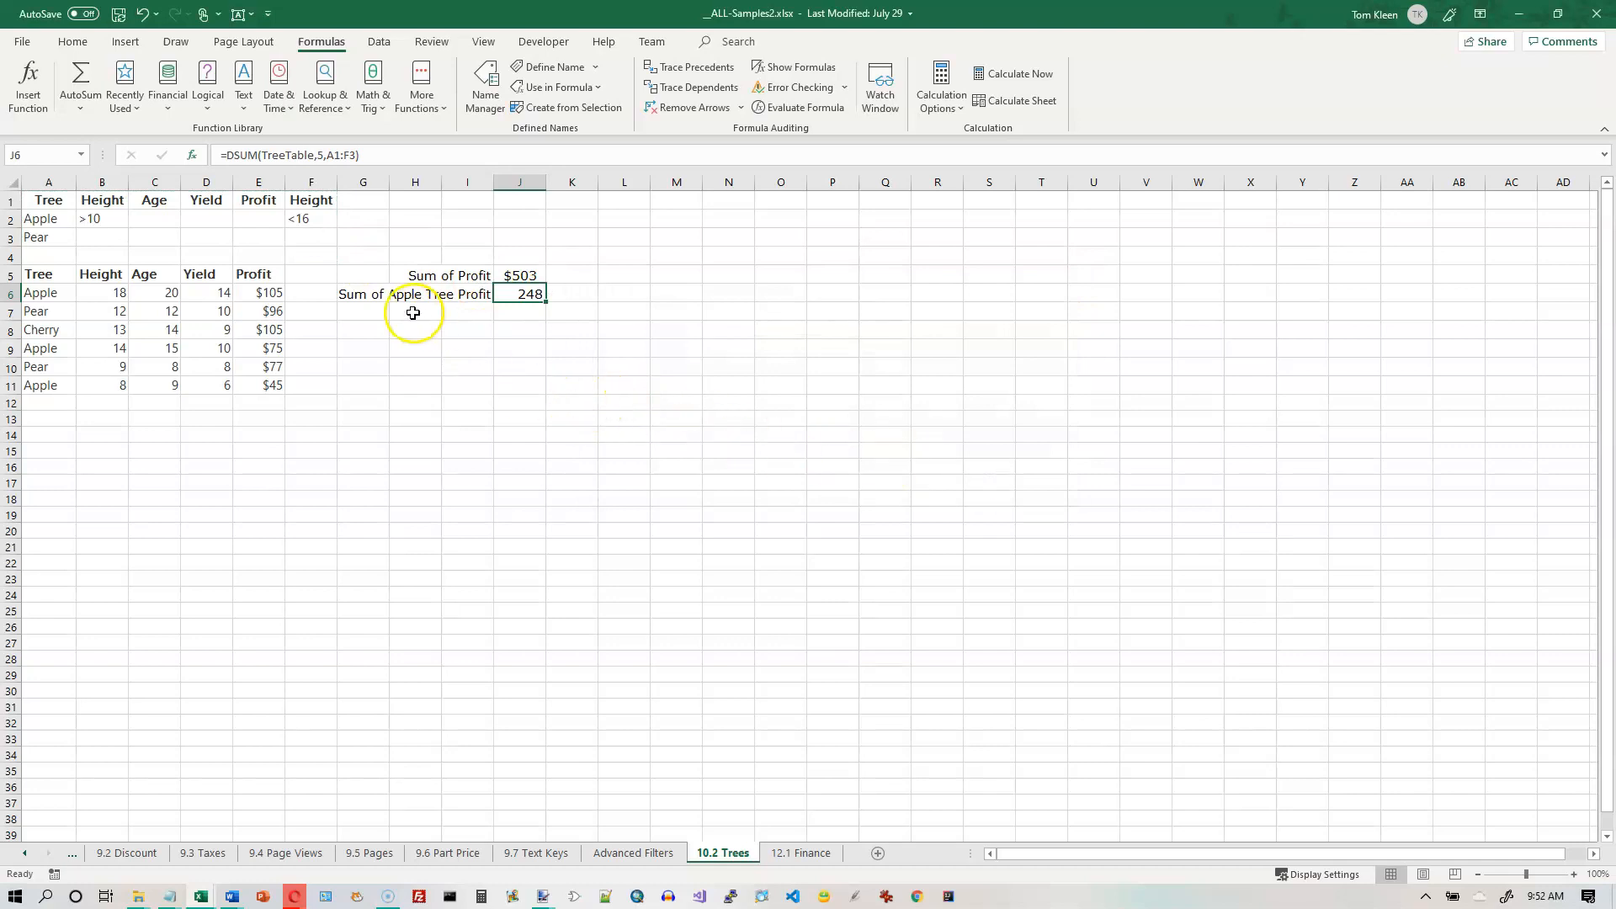
Step: Highlight the apple record in row 9 and the pear records in rows 10 and 7 to check the DSUM result
left_click_drag(42, 347, 274, 348)
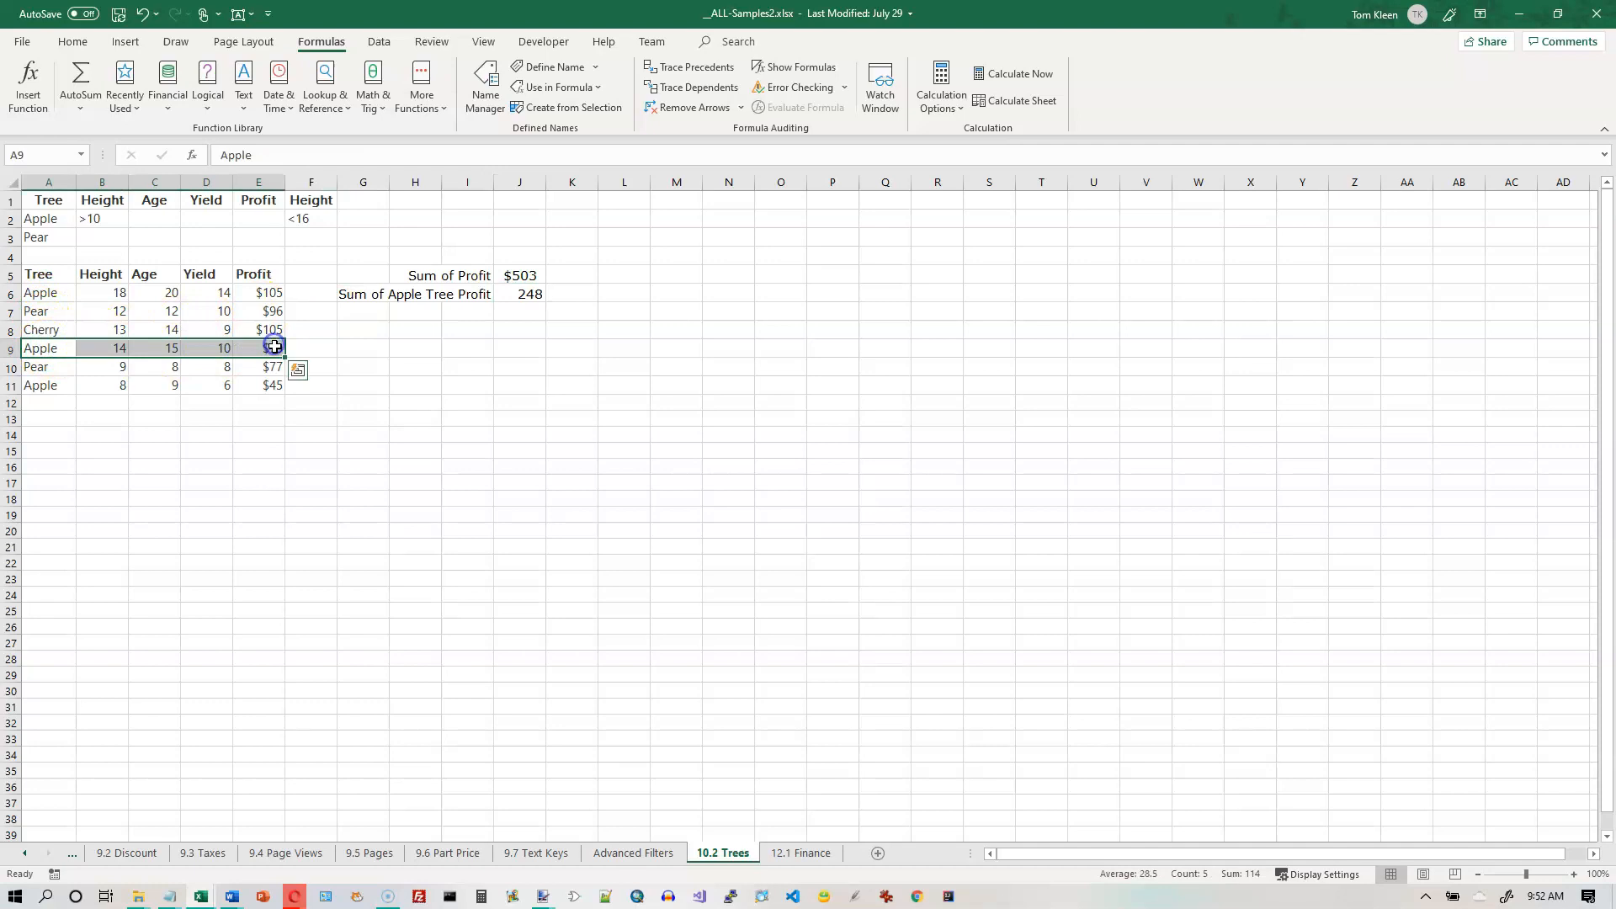
left_click_drag(32, 367, 271, 369, "ctrl")
left_click_drag(37, 312, 265, 316, "ctrl")
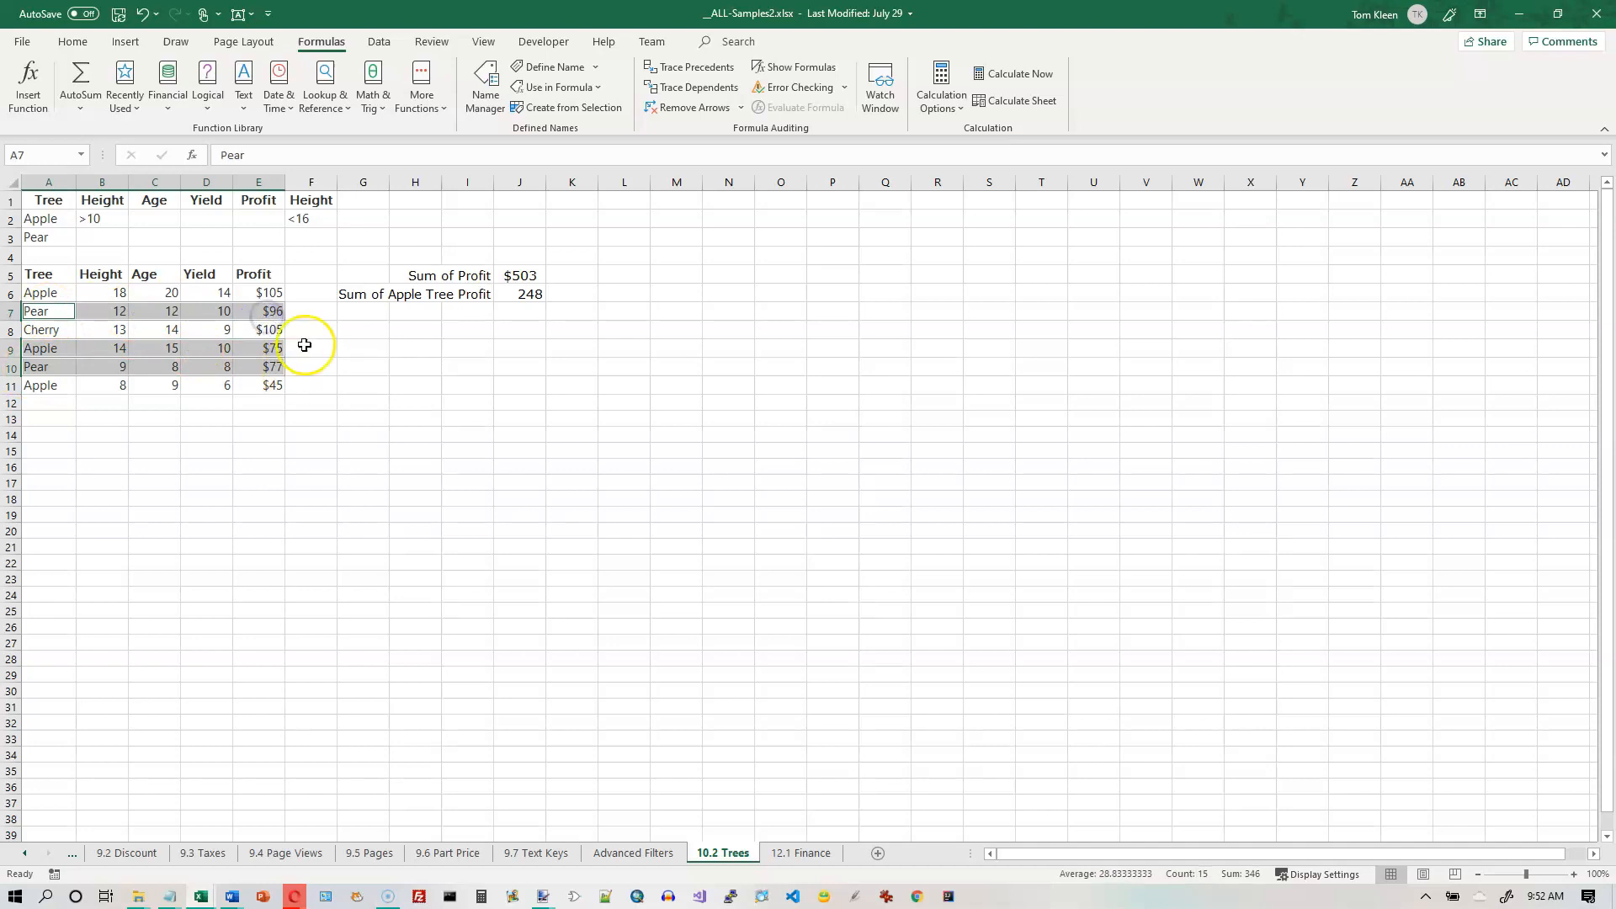